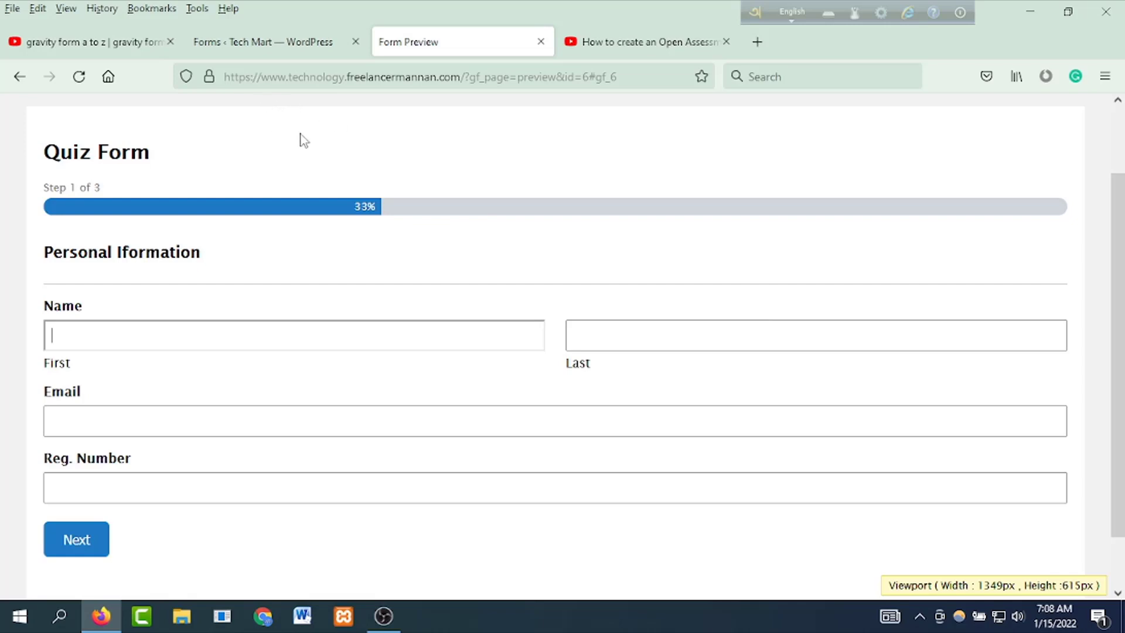
Step: Enter the sample first and last name on the Quiz Form preview's first step
{"action": "left_click_drag", "start_coordinate": [167, 151], "coordinate": [28, 151]}
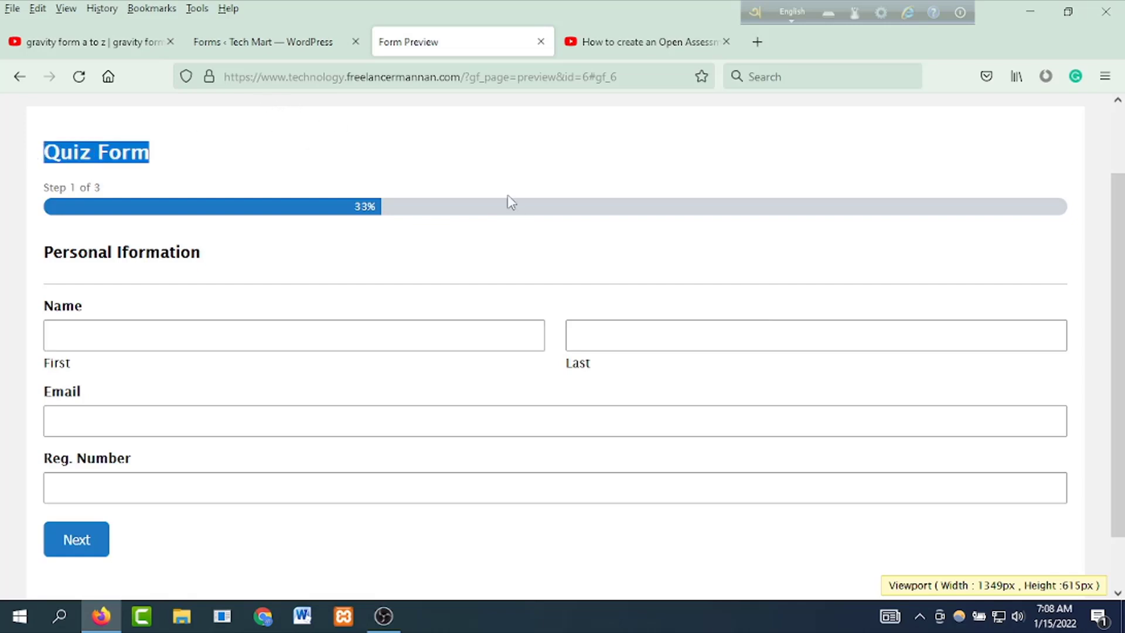
{"action": "left_click", "coordinate": [455, 168]}
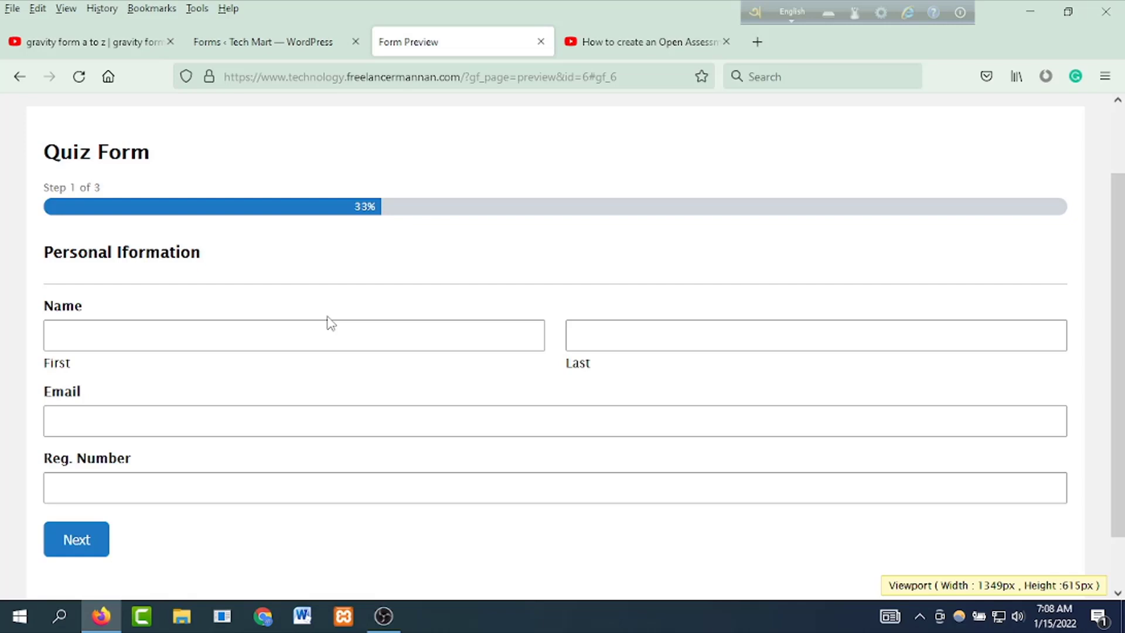
{"action": "left_click", "coordinate": [140, 337]}
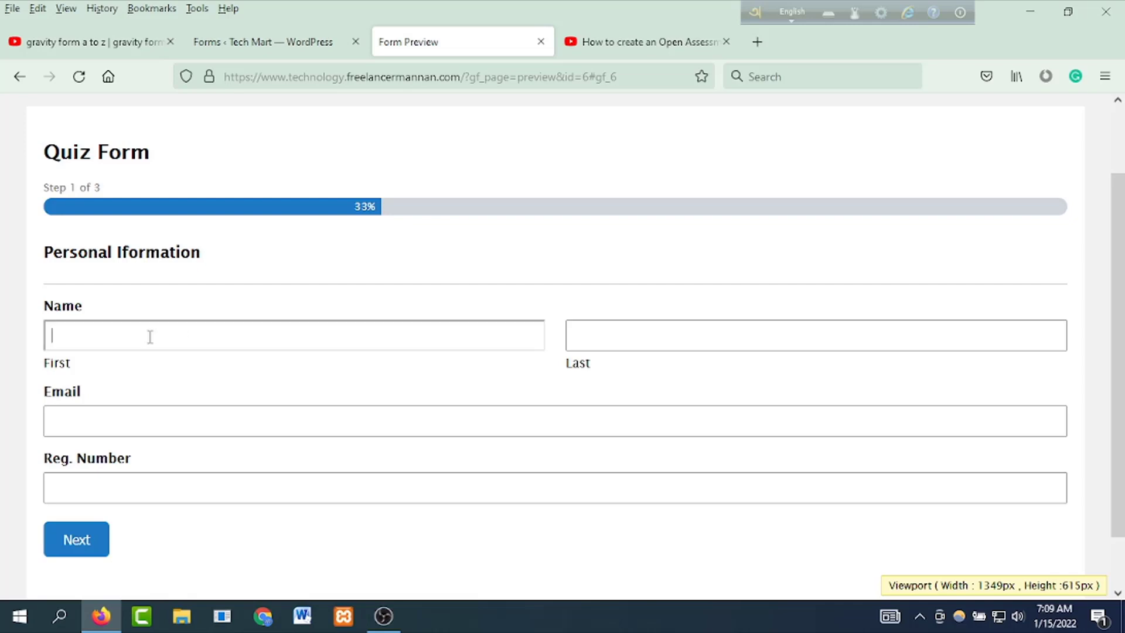
{"action": "key", "text": "Tab"}
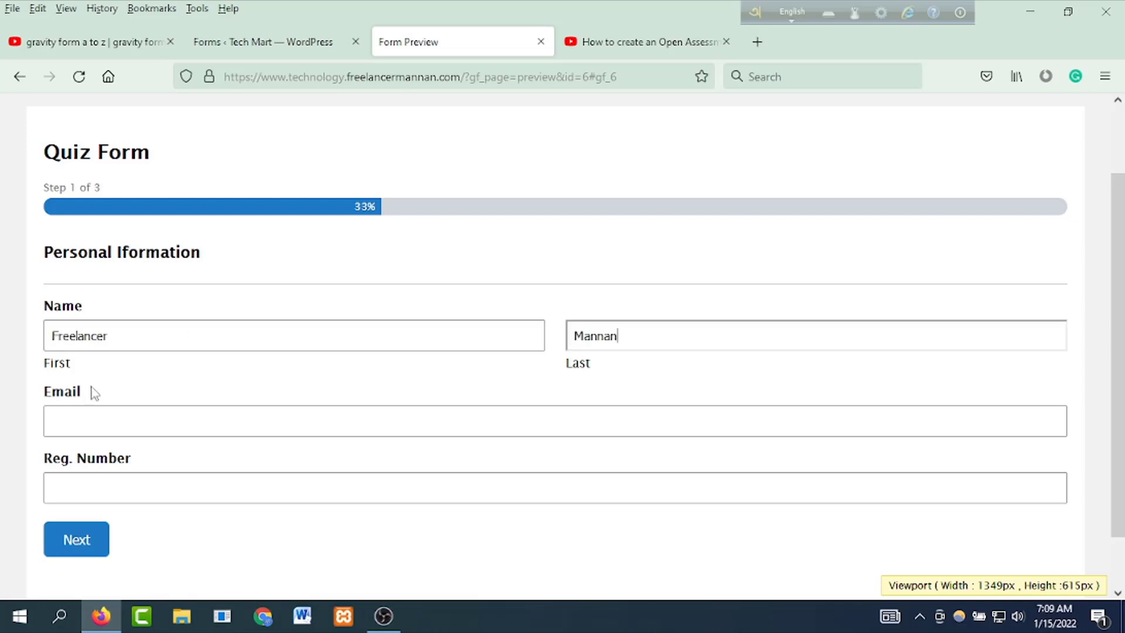
Step: Fill in the sample email address and registration number fields
{"action": "left_click", "coordinate": [85, 431]}
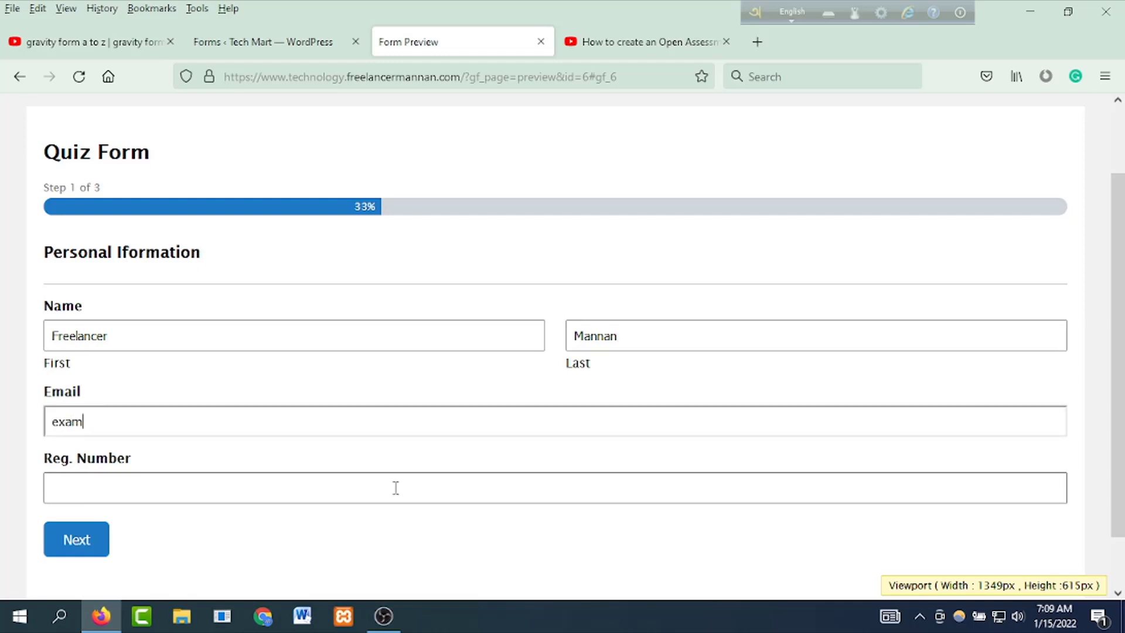
{"action": "type", "text": "example@gmail.com"}
{"action": "left_click", "coordinate": [197, 496]}
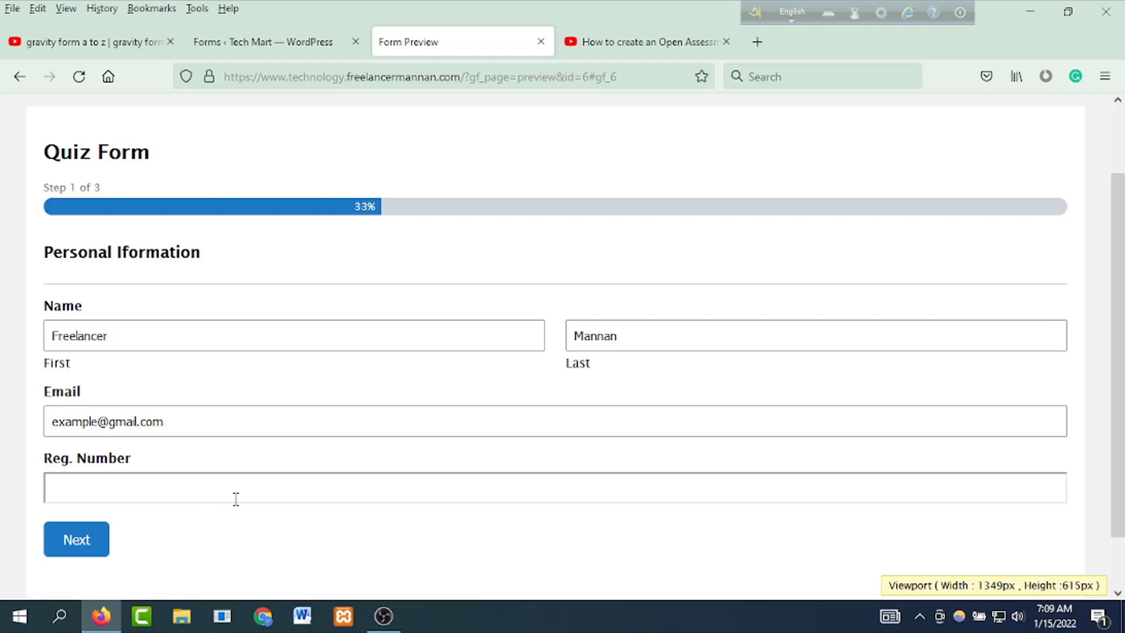
{"action": "type", "text": "35442145"}
Step: Answer CMS and Softwear and submit for 'You Passed!' (score 10, 50%), then return to the dashboard
{"action": "left_click", "coordinate": [70, 539]}
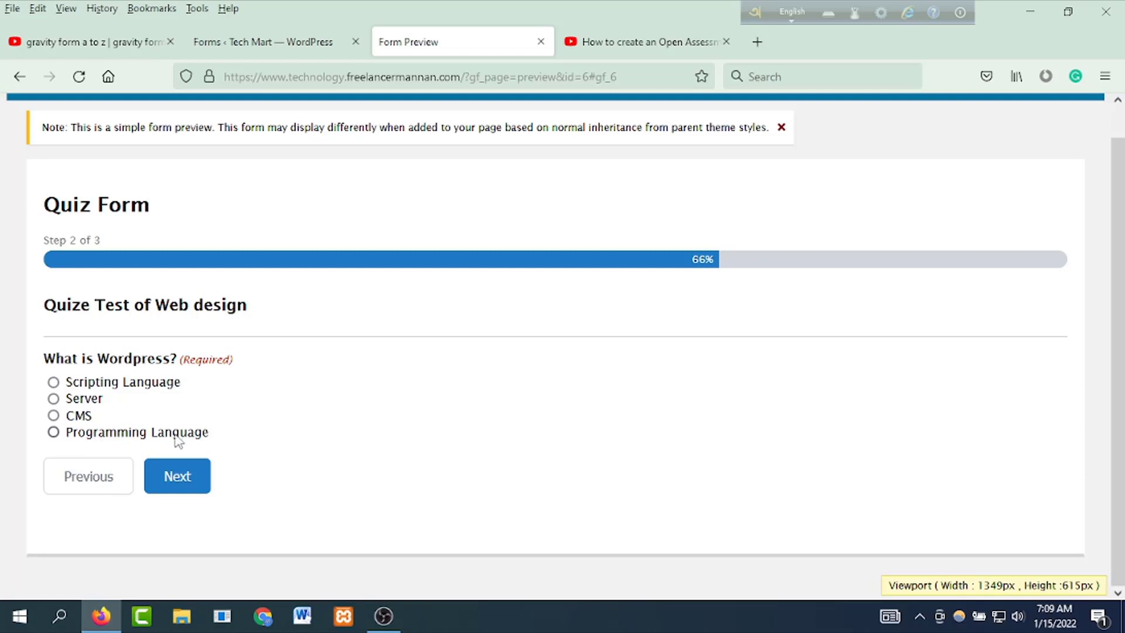
{"action": "left_click", "coordinate": [53, 416]}
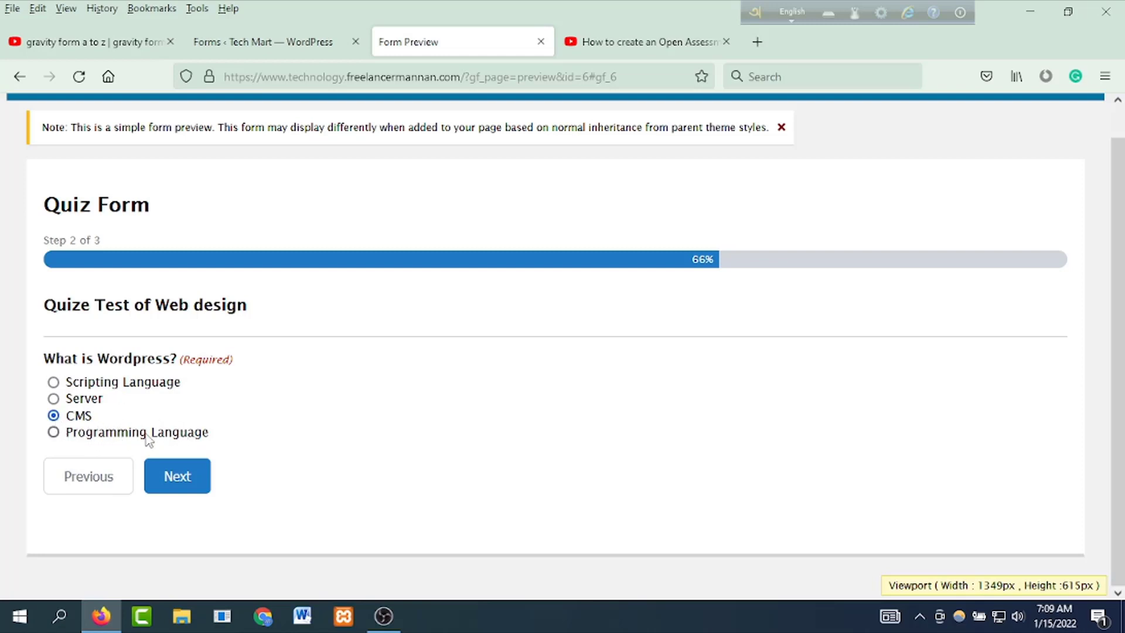
{"action": "left_click", "coordinate": [193, 482]}
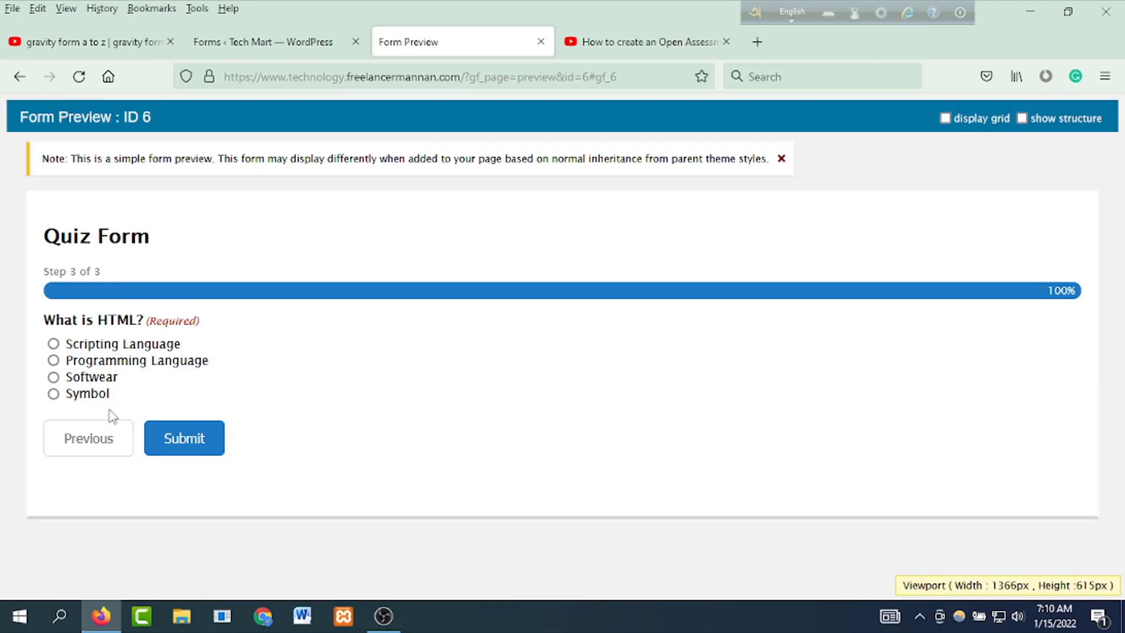
{"action": "left_click", "coordinate": [53, 378]}
{"action": "left_click", "coordinate": [190, 439]}
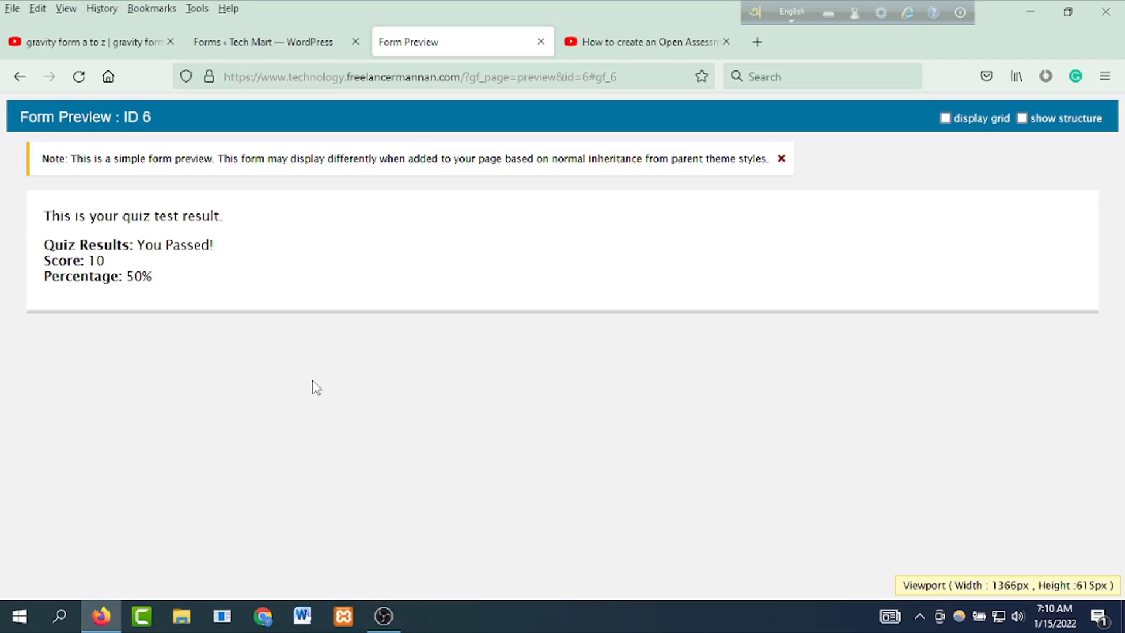
{"action": "left_click", "coordinate": [277, 45]}
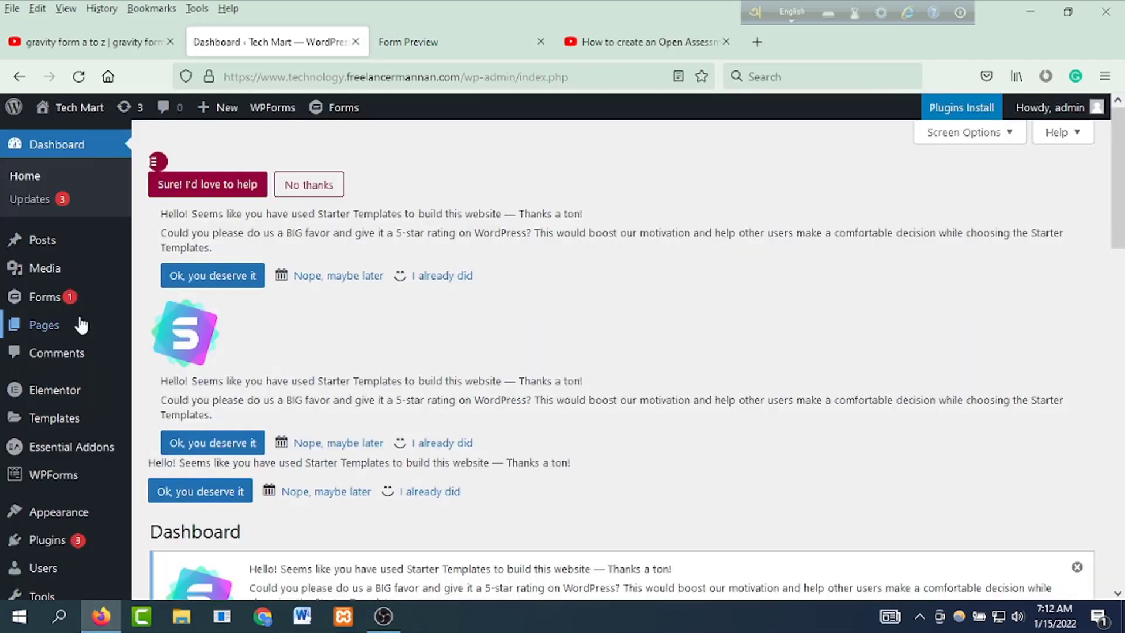
Step: Create a new blank form titled 'Quiz Test 1' from Forms > New Form
{"action": "mouse_move", "coordinate": [27, 297]}
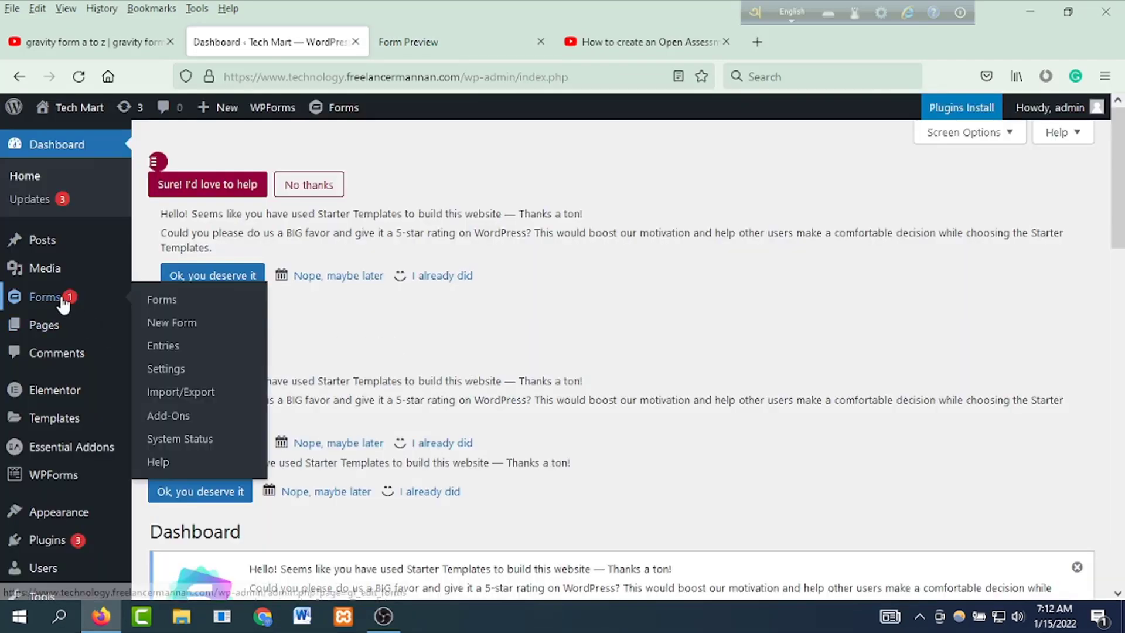
{"action": "left_click", "coordinate": [173, 326]}
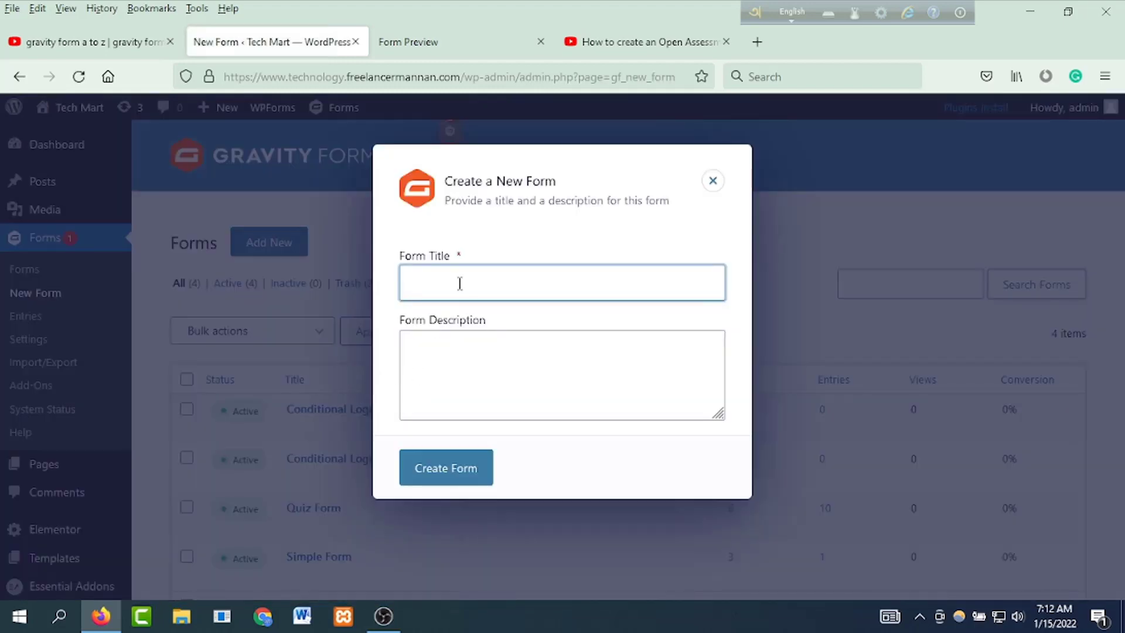
{"action": "left_click", "coordinate": [463, 280]}
{"action": "type", "text": "Q"}
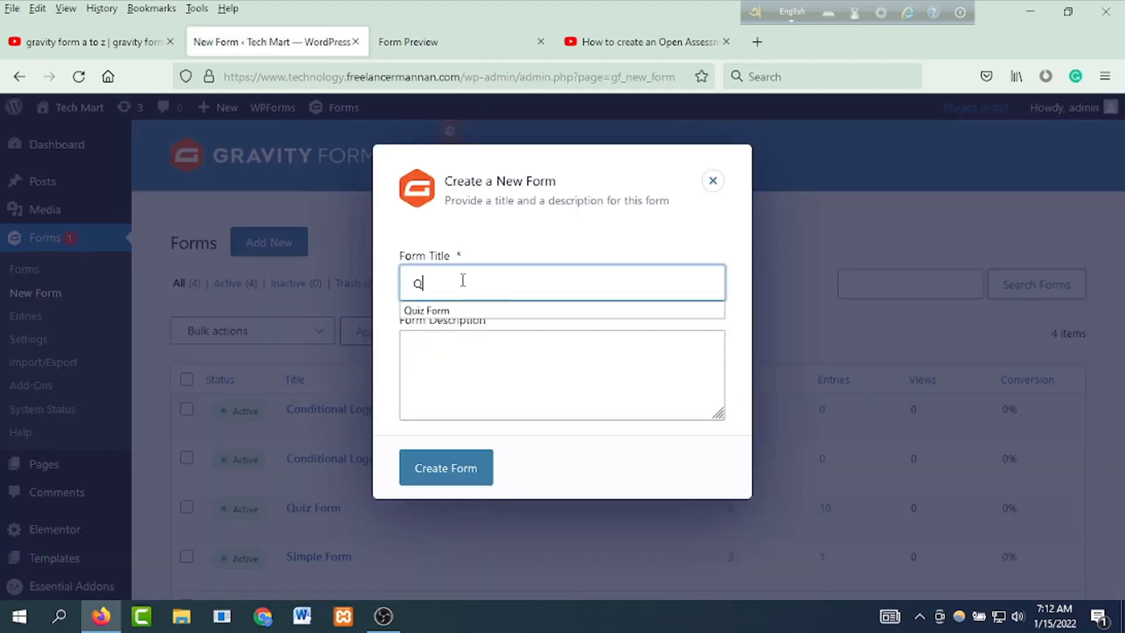
{"action": "type", "text": "uiz Test 1"}
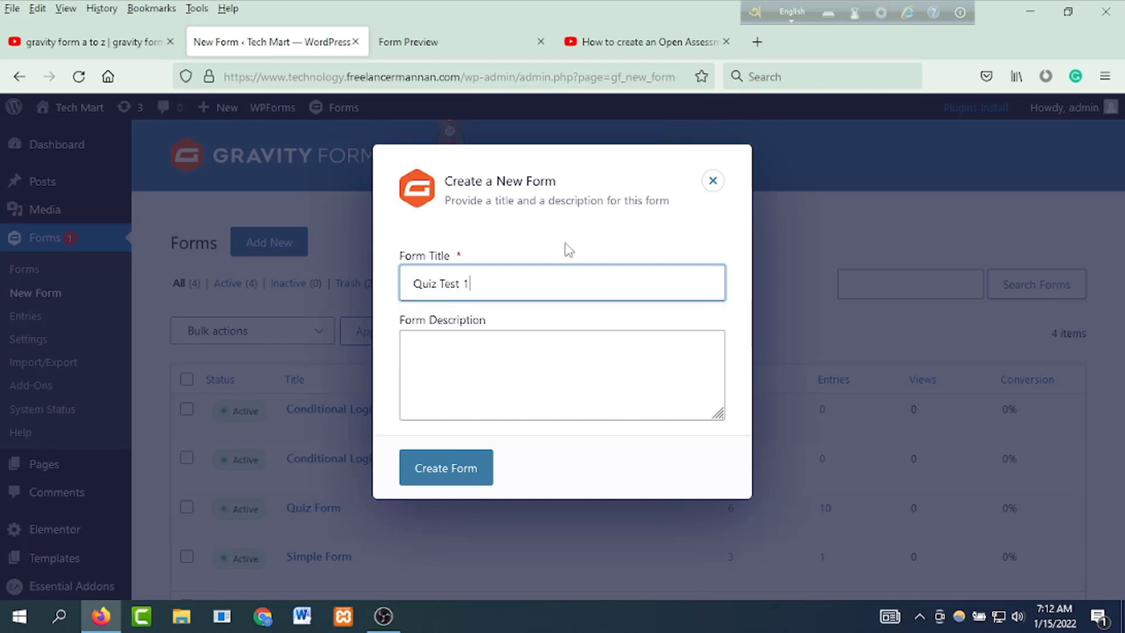
{"action": "left_click", "coordinate": [490, 479]}
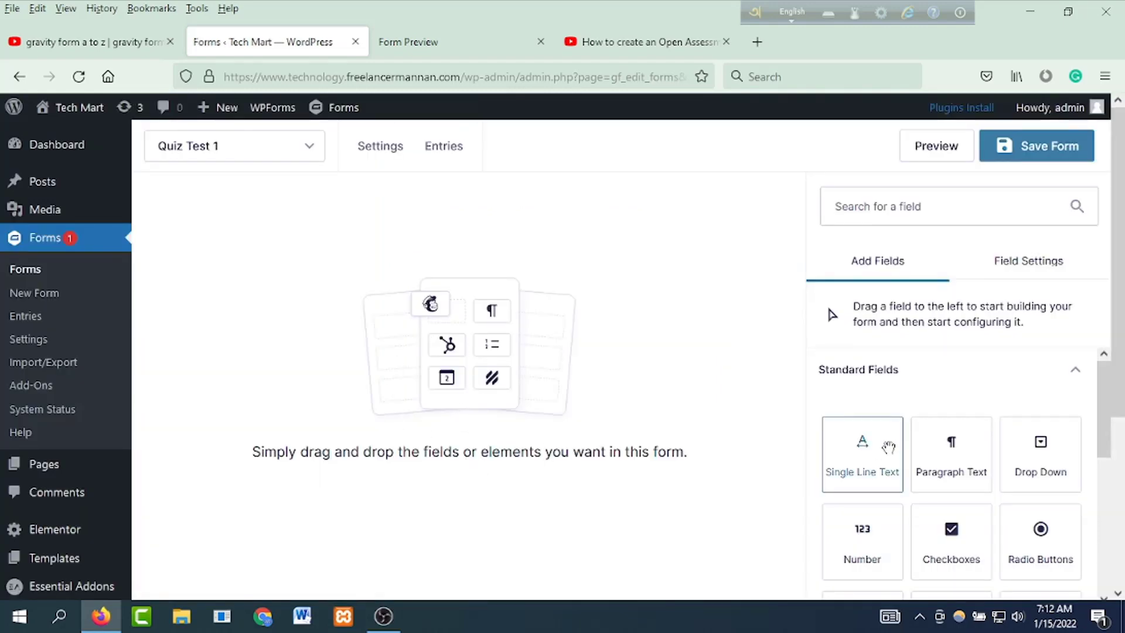
{"action": "scroll", "coordinate": [908, 484], "scroll_direction": "down", "scroll_amount": 3}
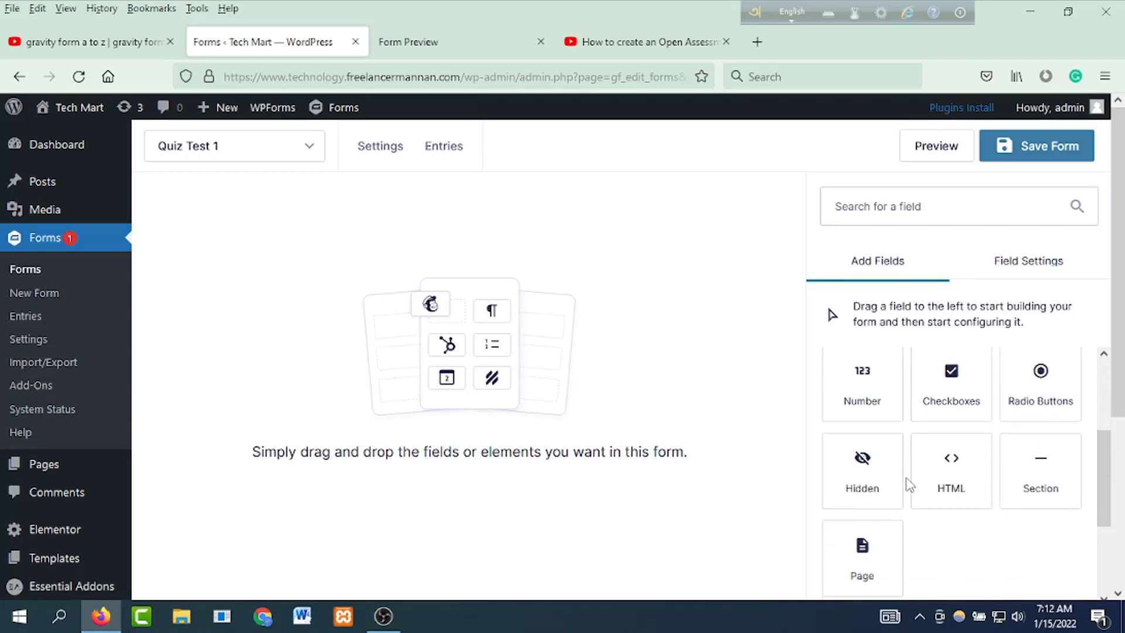
{"action": "scroll", "coordinate": [937, 485], "scroll_direction": "up", "scroll_amount": 3}
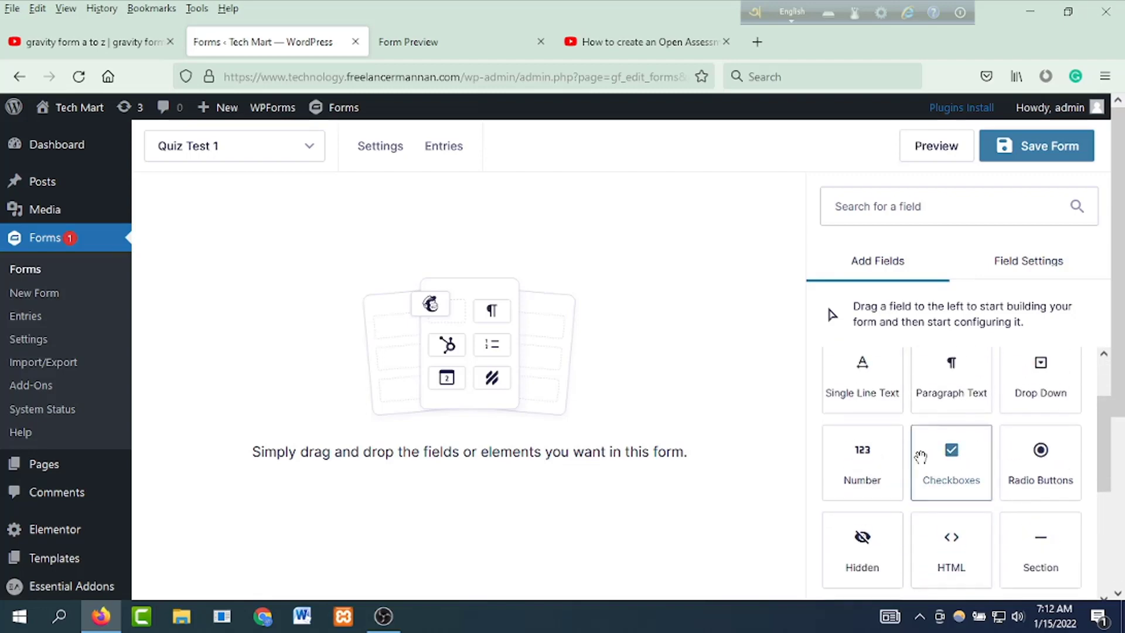
{"action": "scroll", "coordinate": [948, 462], "scroll_direction": "down", "scroll_amount": 6}
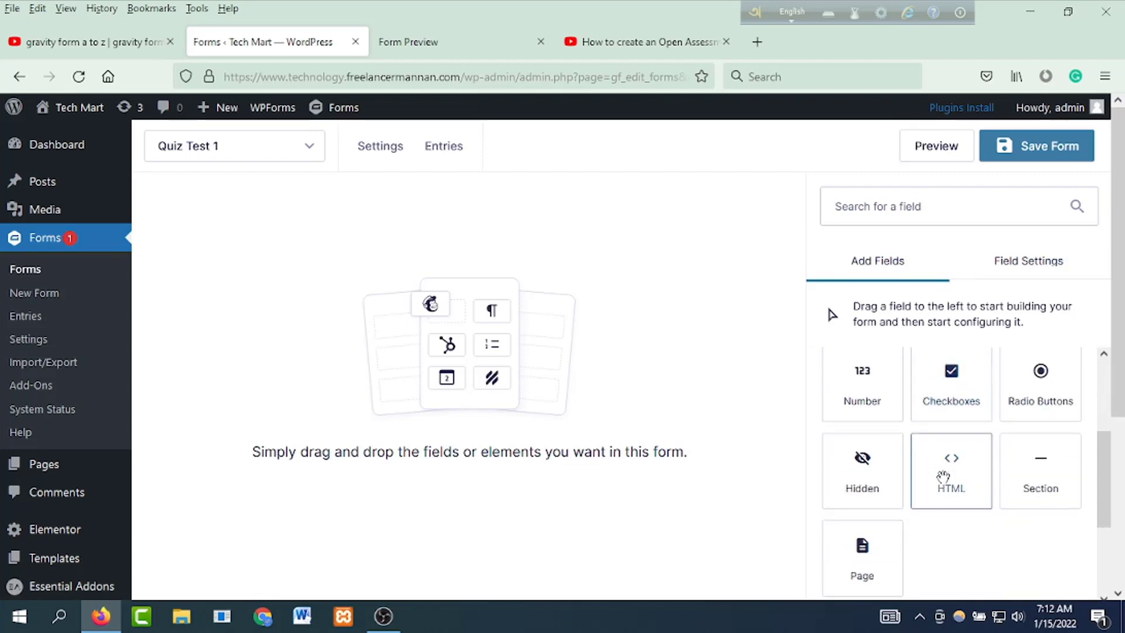
{"action": "left_click", "coordinate": [917, 493]}
{"action": "scroll", "coordinate": [950, 445], "scroll_direction": "down", "scroll_amount": 4}
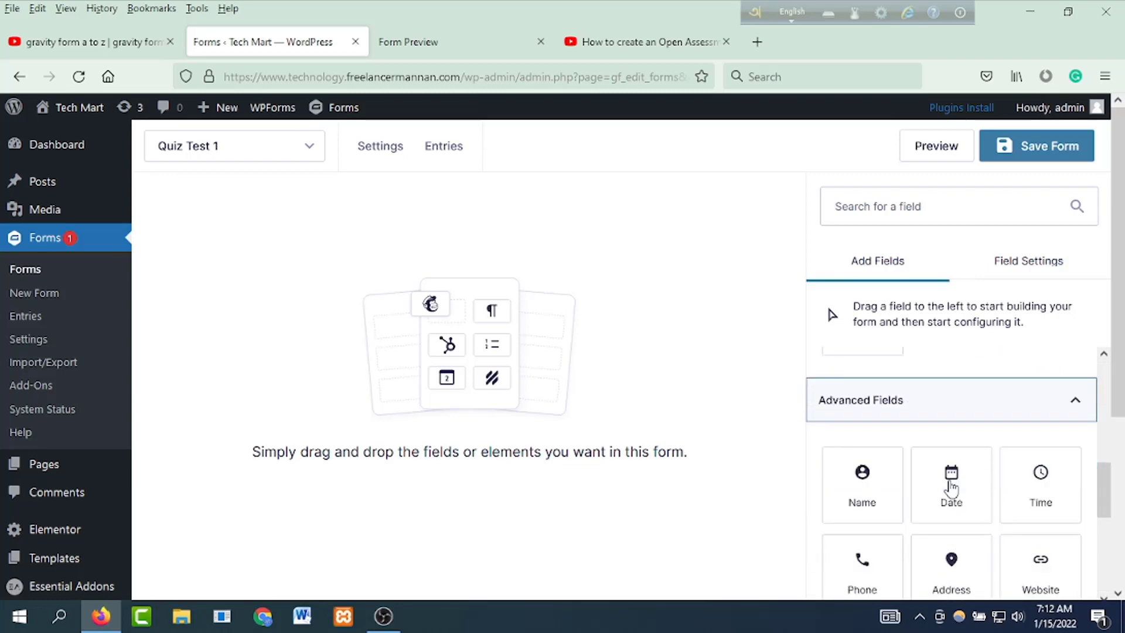
{"action": "scroll", "coordinate": [956, 481], "scroll_direction": "down", "scroll_amount": 5}
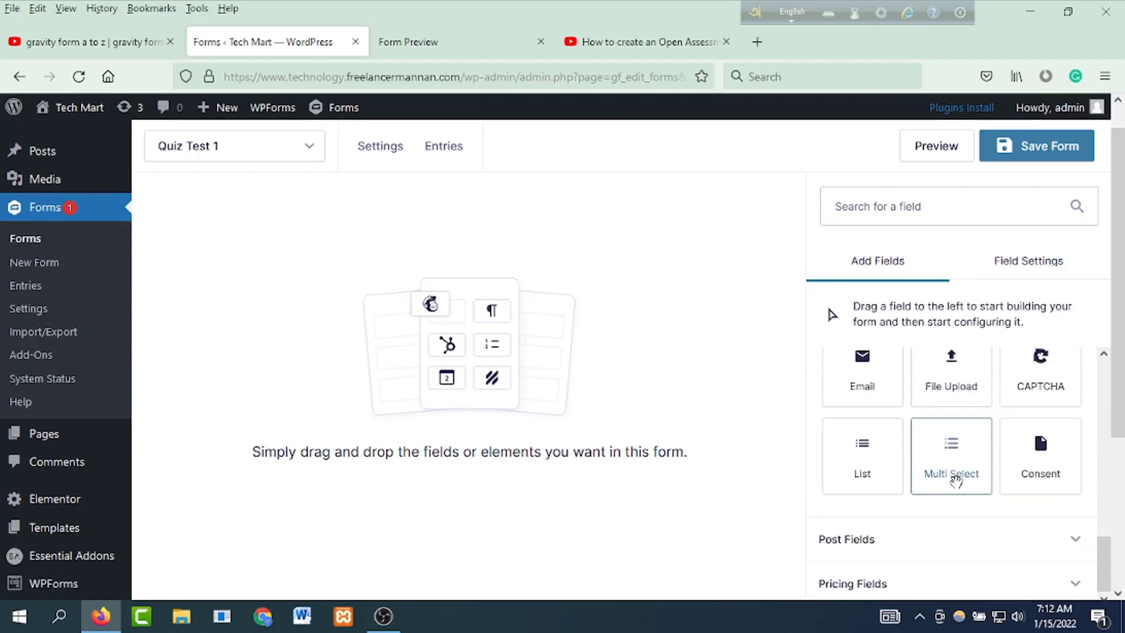
{"action": "scroll", "coordinate": [929, 552], "scroll_direction": "down", "scroll_amount": 5}
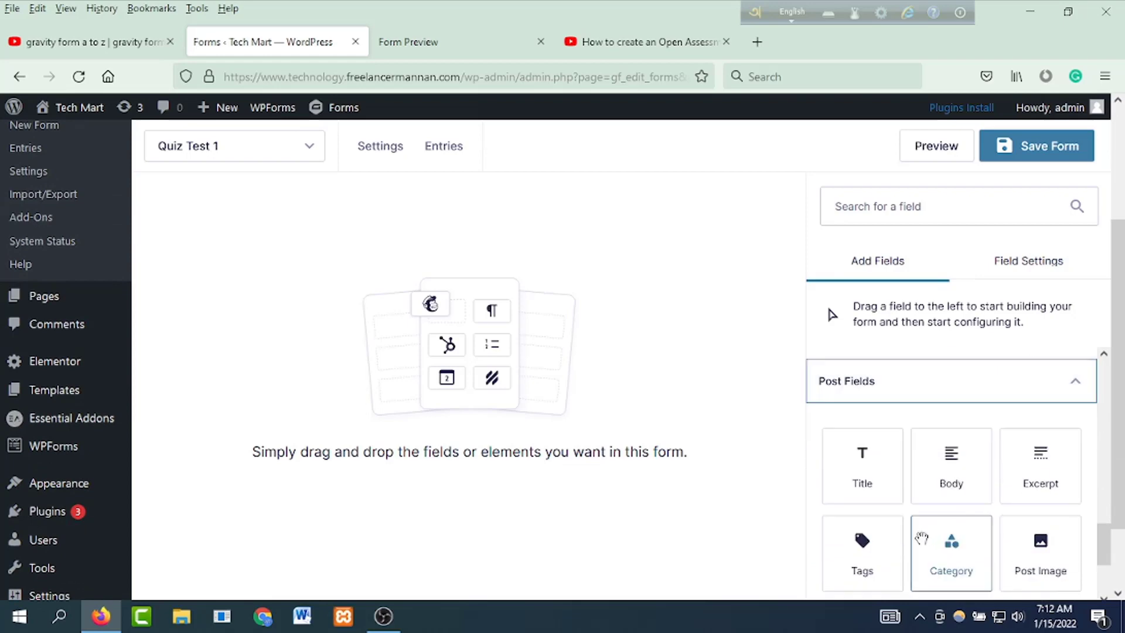
{"action": "scroll", "coordinate": [931, 559], "scroll_direction": "down", "scroll_amount": 2}
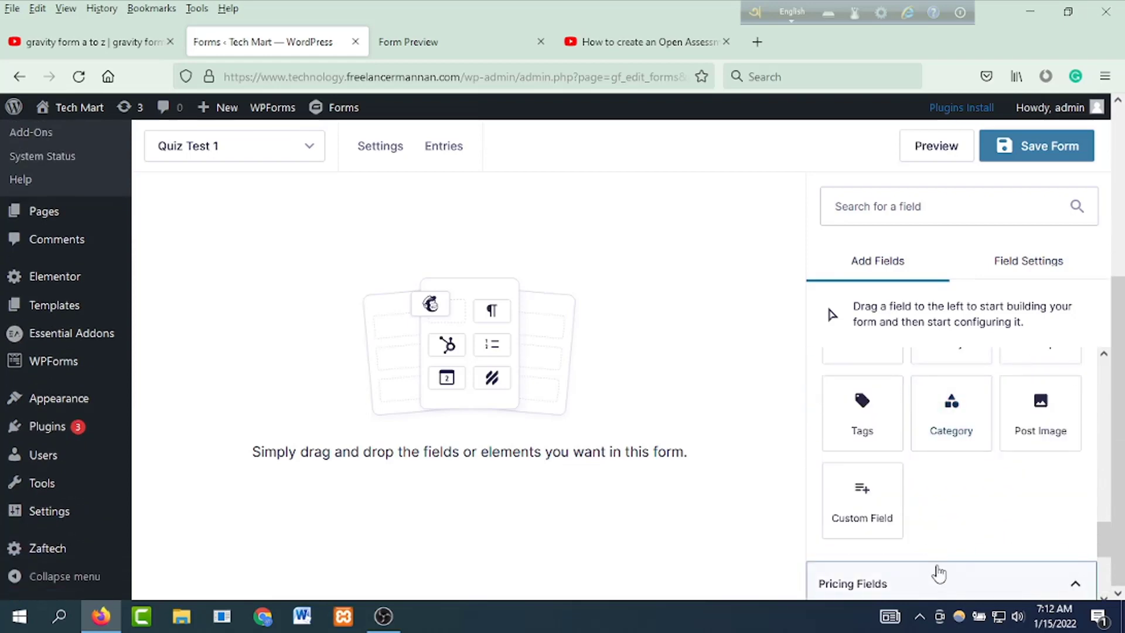
{"action": "left_click", "coordinate": [936, 579]}
{"action": "scroll", "coordinate": [951, 528], "scroll_direction": "up", "scroll_amount": 10}
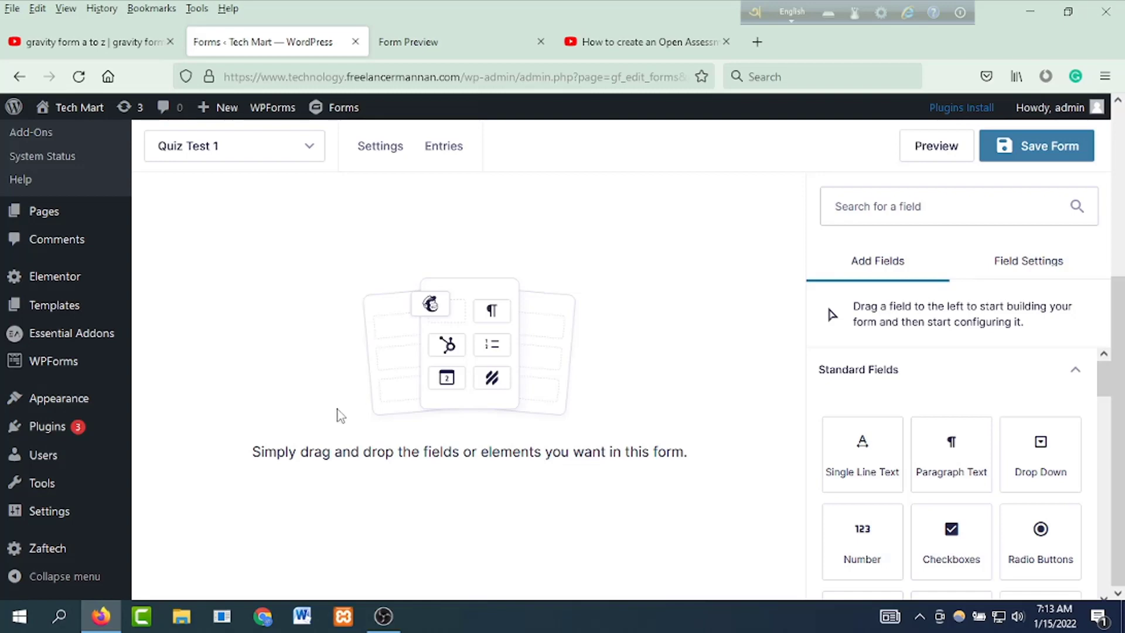
{"action": "left_click", "coordinate": [58, 548]}
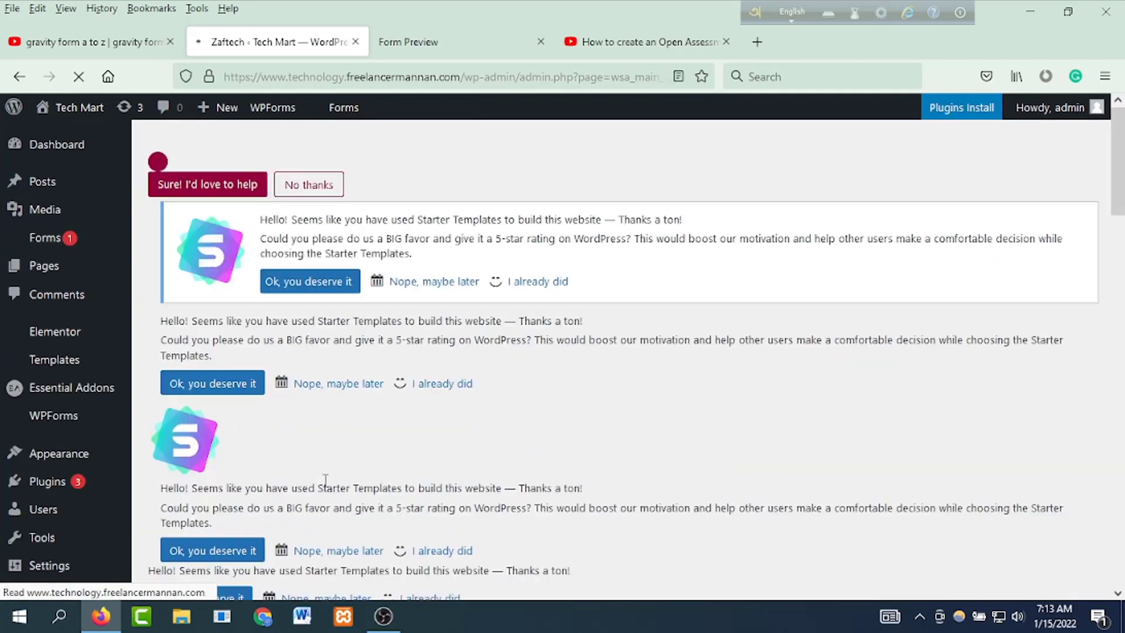
Step: Search the Zaftech plugin manager for 'quiz', then install and activate Gravity Forms Quiz 3.8
{"action": "scroll", "coordinate": [419, 423], "scroll_direction": "down", "scroll_amount": 8}
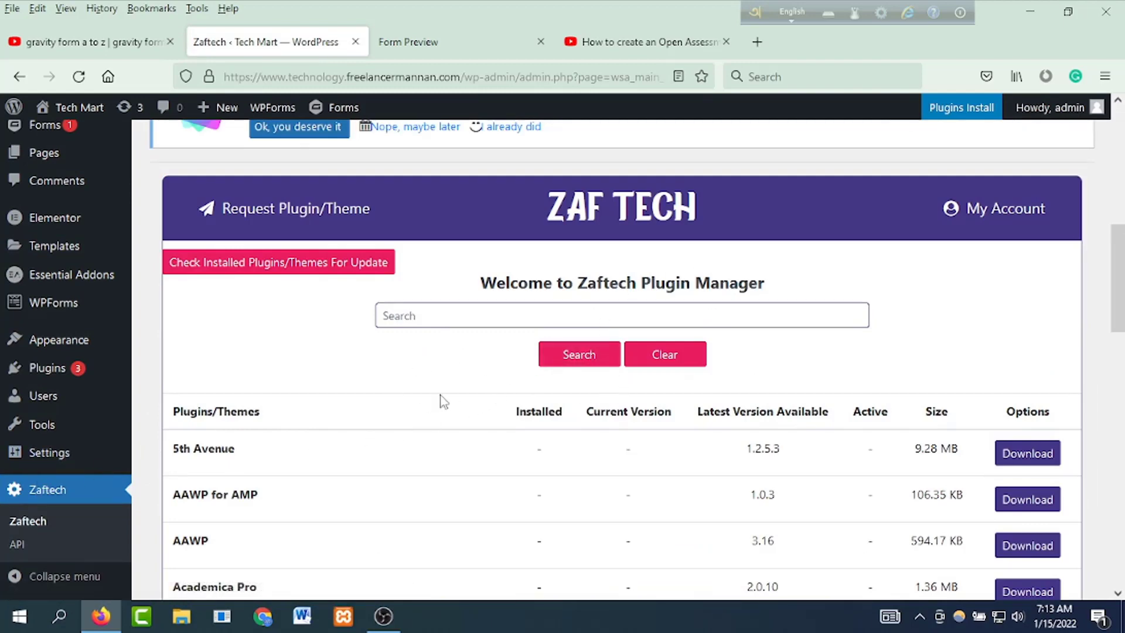
{"action": "left_click", "coordinate": [457, 316]}
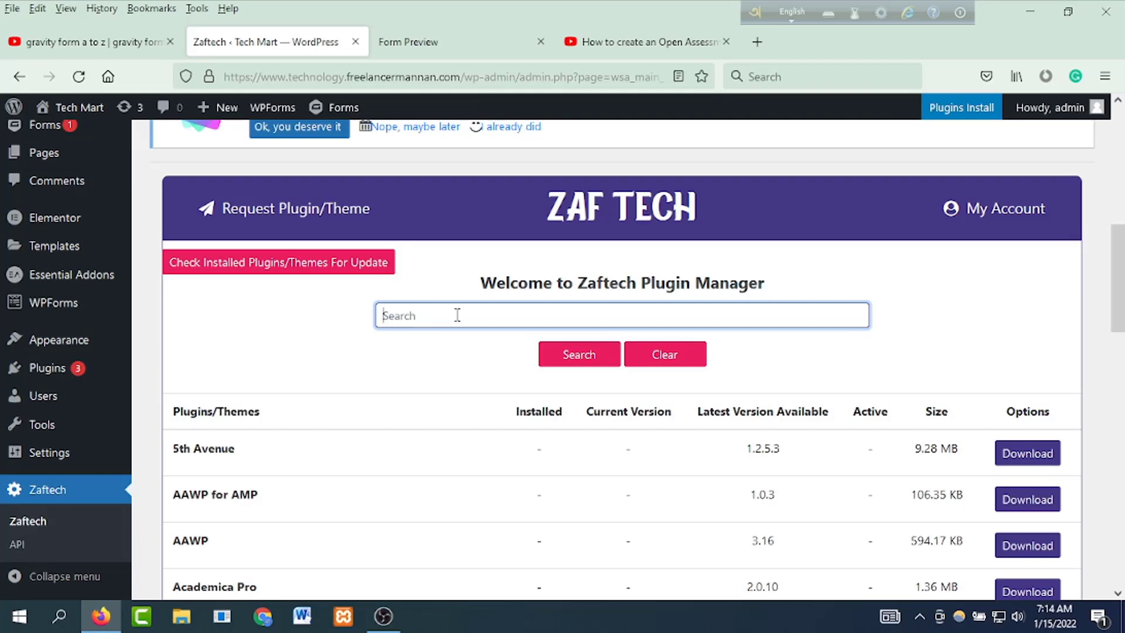
{"action": "type", "text": "qui"}
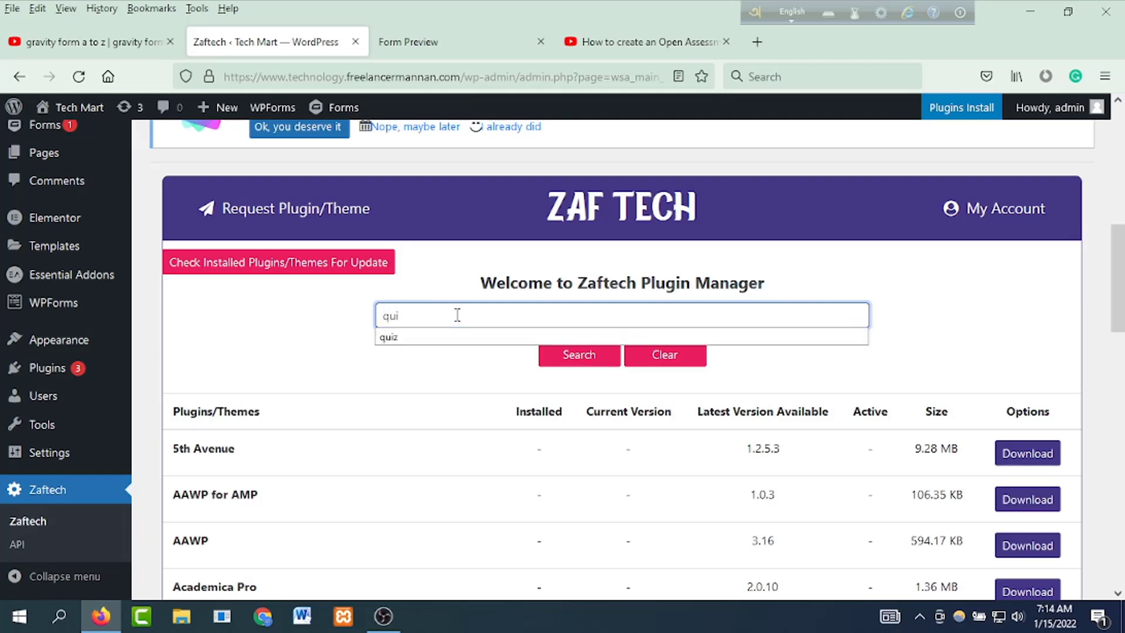
{"action": "type", "text": "z"}
{"action": "key", "text": "Return"}
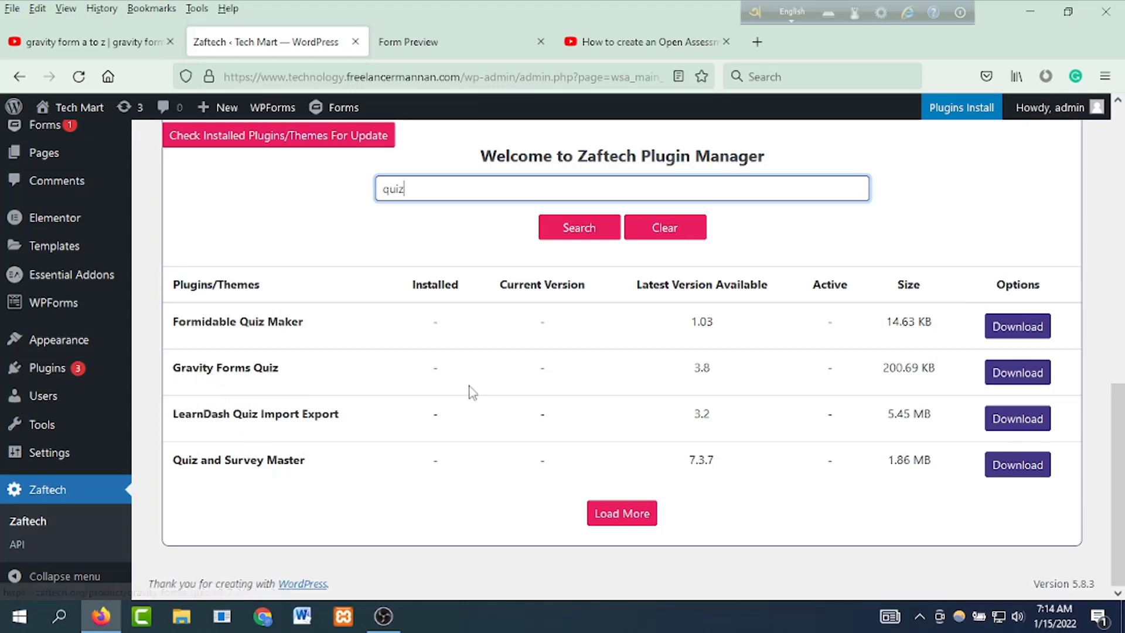
{"action": "left_click", "coordinate": [1008, 381]}
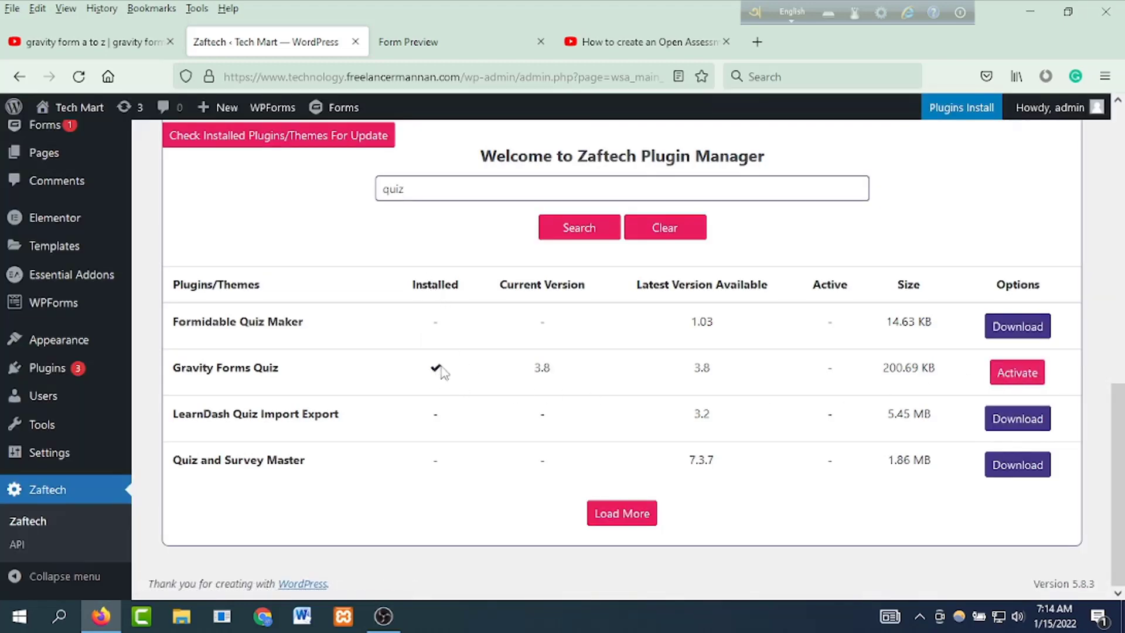
{"action": "left_click", "coordinate": [1017, 377]}
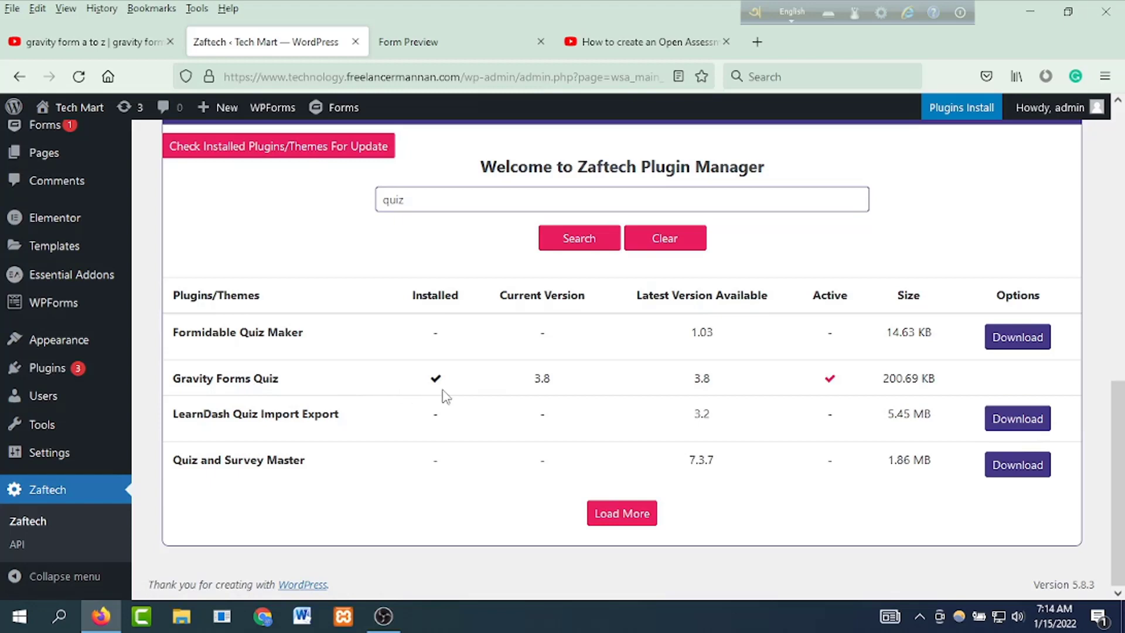
{"action": "scroll", "coordinate": [242, 381], "scroll_direction": "up", "scroll_amount": 6}
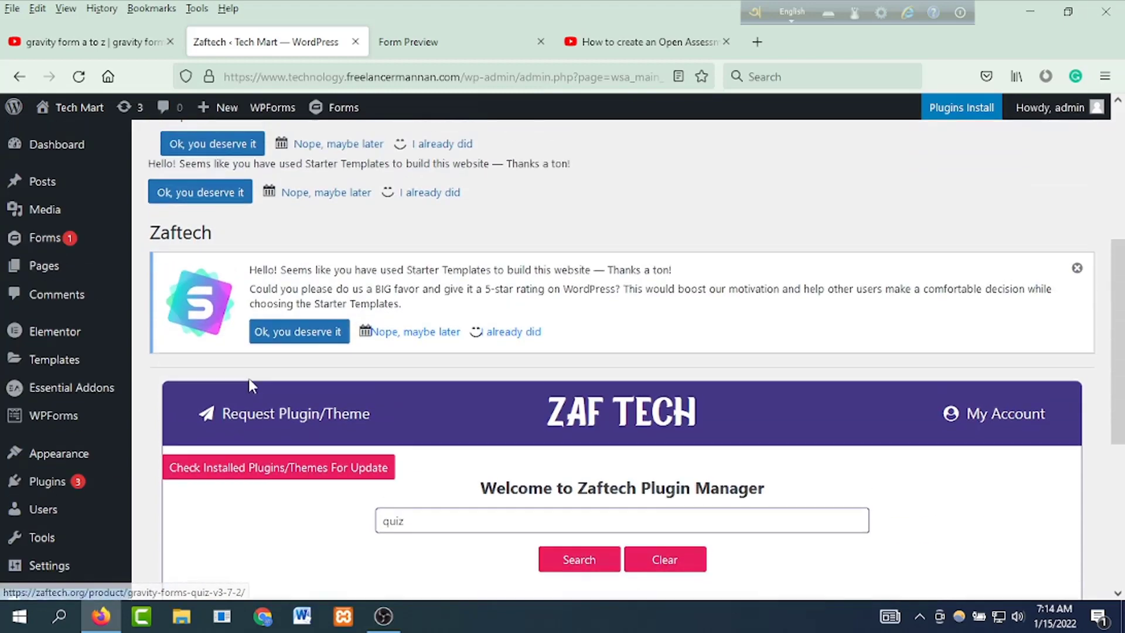
Step: Open Quiz Test 1 from the Gravity Forms list in the form editor
{"action": "mouse_move", "coordinate": [35, 241]}
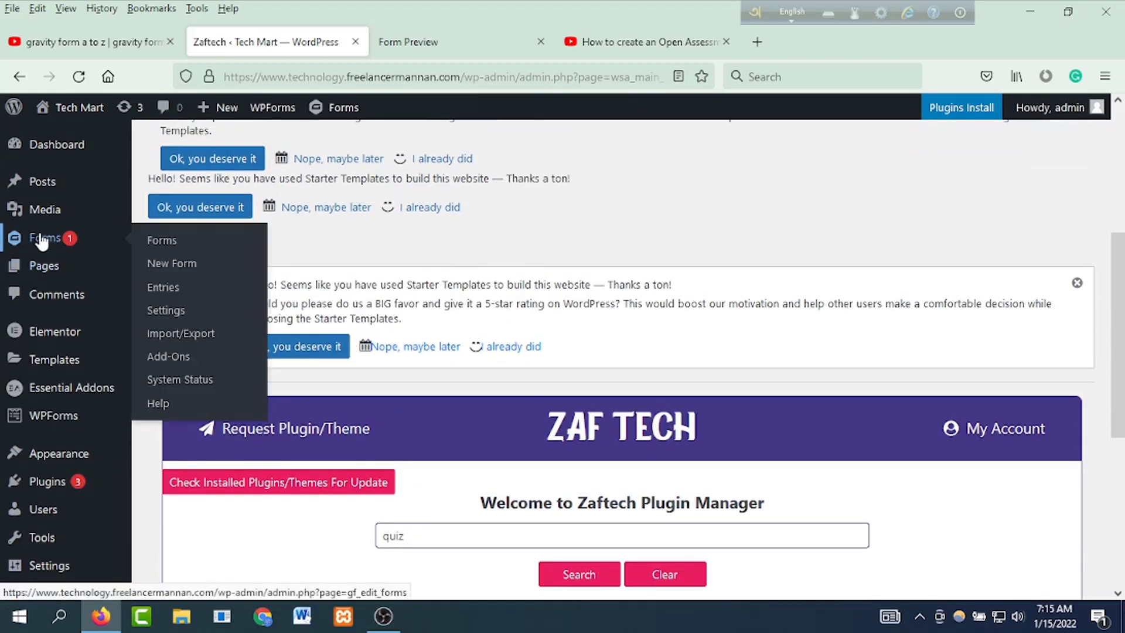
{"action": "left_click", "coordinate": [157, 244]}
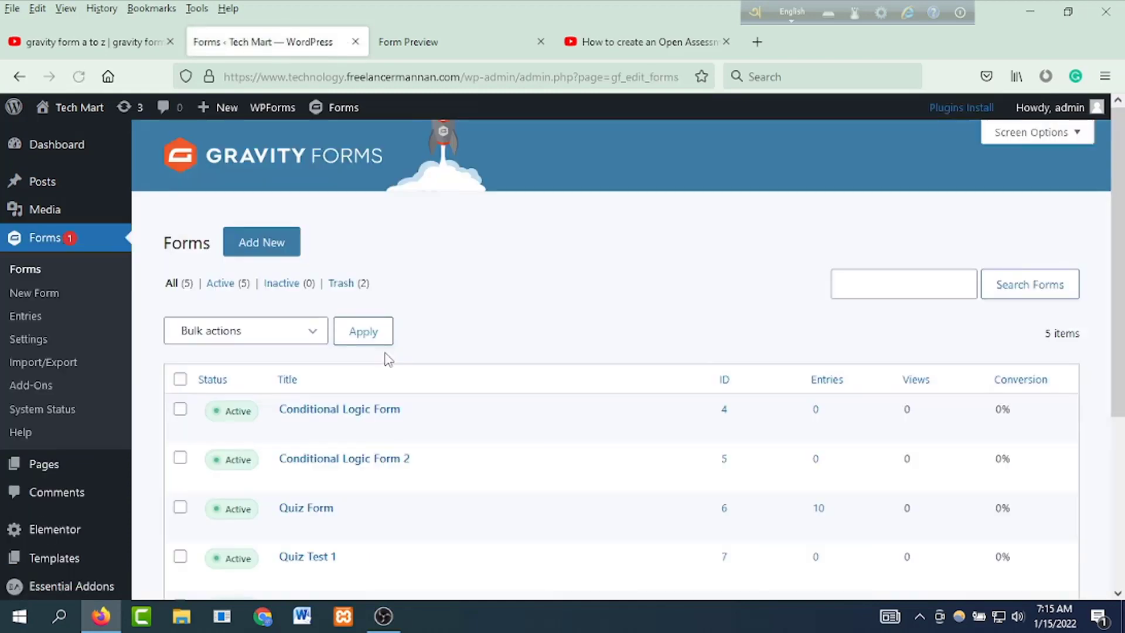
{"action": "scroll", "coordinate": [422, 439], "scroll_direction": "down", "scroll_amount": 3}
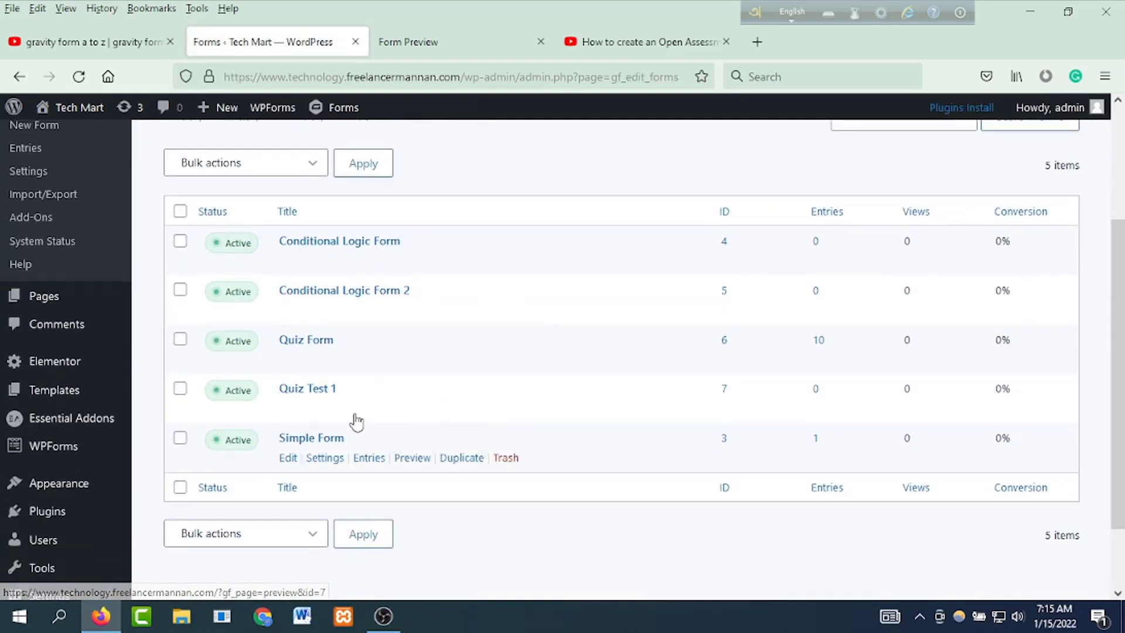
{"action": "left_click", "coordinate": [287, 409]}
{"action": "mouse_move", "coordinate": [325, 409]}
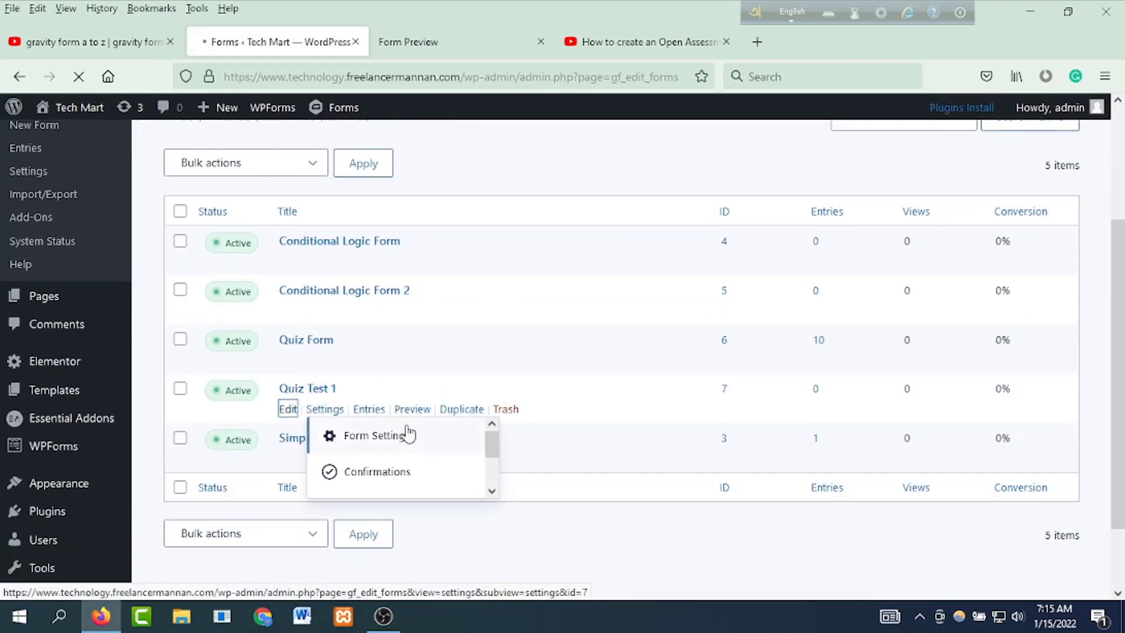
Step: Expand the Advanced Fields group in the Add Fields panel
{"action": "scroll", "coordinate": [1048, 462], "scroll_direction": "down", "scroll_amount": 3}
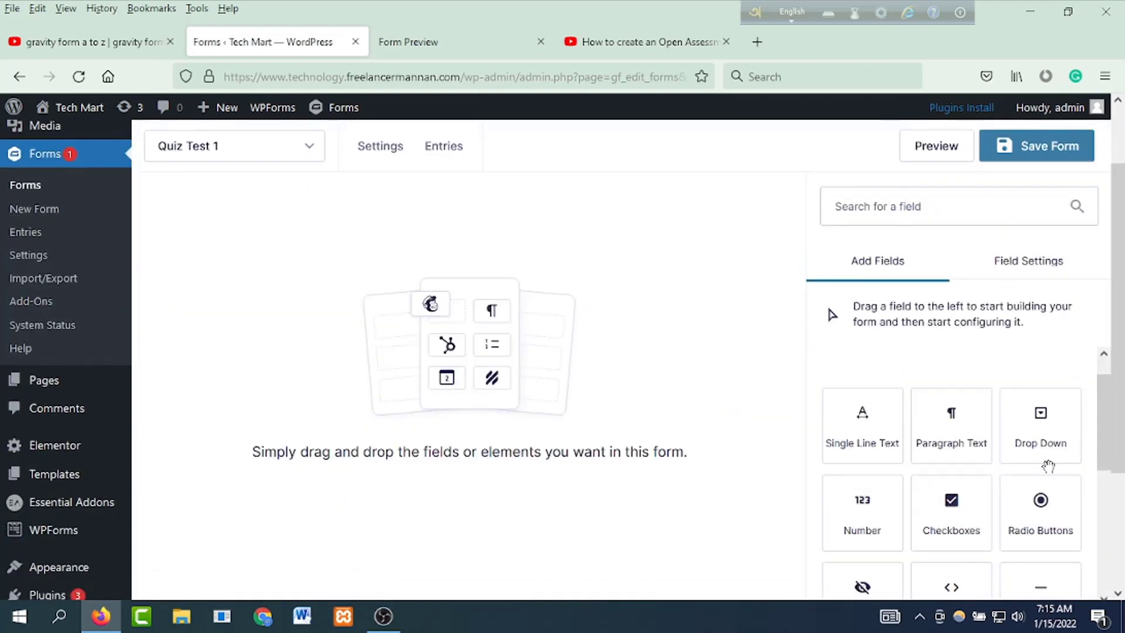
{"action": "scroll", "coordinate": [999, 455], "scroll_direction": "down", "scroll_amount": 3}
{"action": "scroll", "coordinate": [991, 457], "scroll_direction": "down", "scroll_amount": 2}
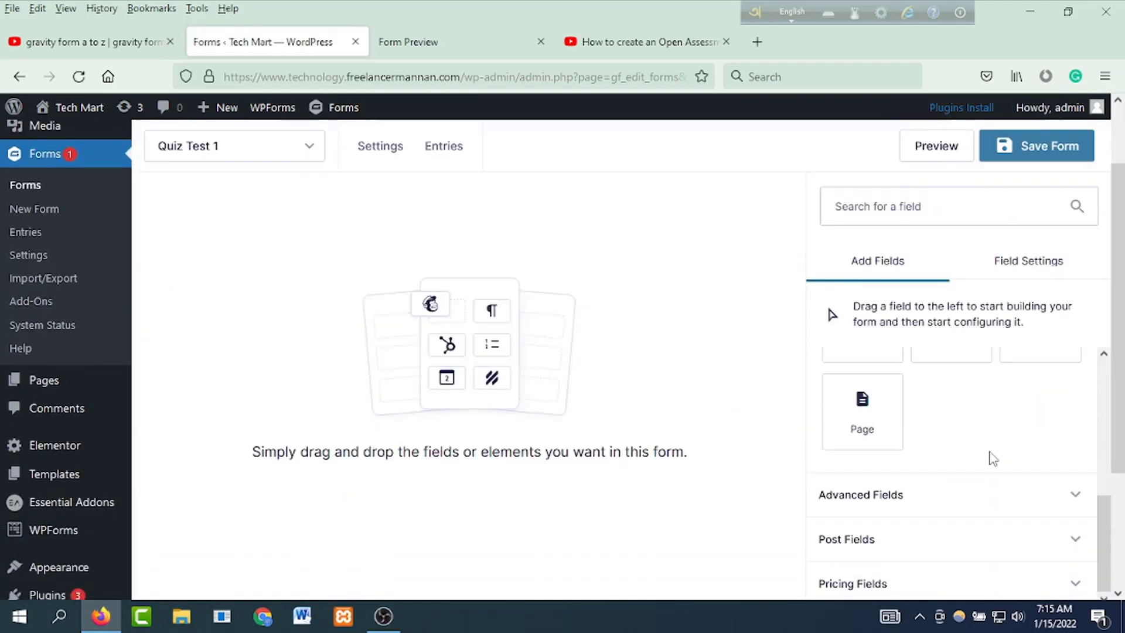
{"action": "left_click", "coordinate": [947, 496]}
{"action": "scroll", "coordinate": [961, 477], "scroll_direction": "down", "scroll_amount": 5}
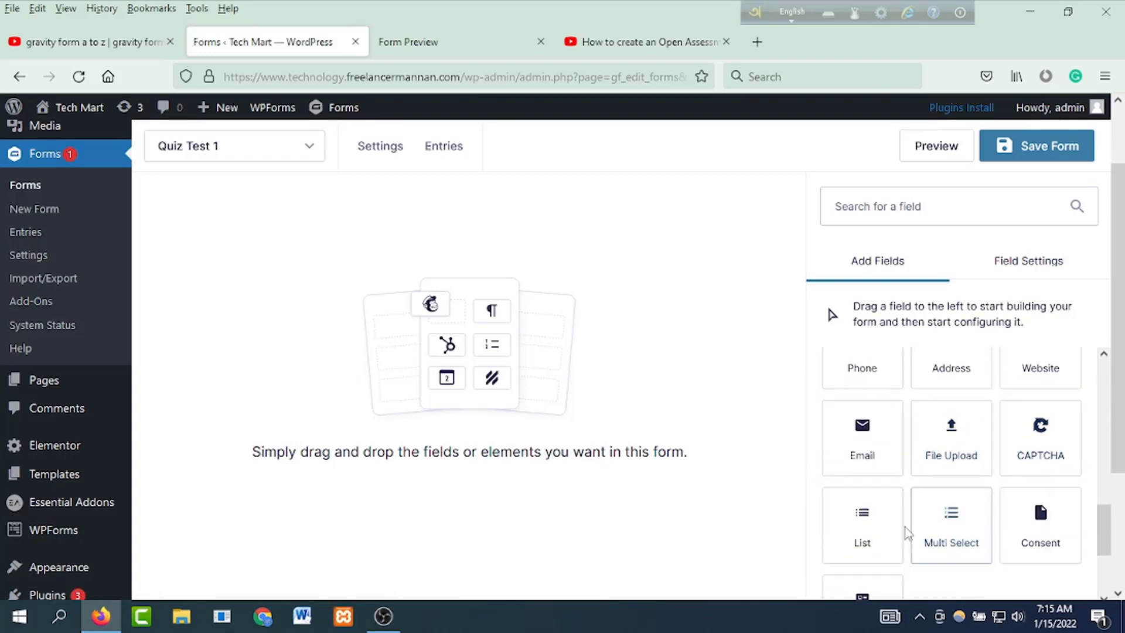
{"action": "scroll", "coordinate": [910, 520], "scroll_direction": "down", "scroll_amount": 1}
{"action": "scroll", "coordinate": [911, 520], "scroll_direction": "down", "scroll_amount": 2}
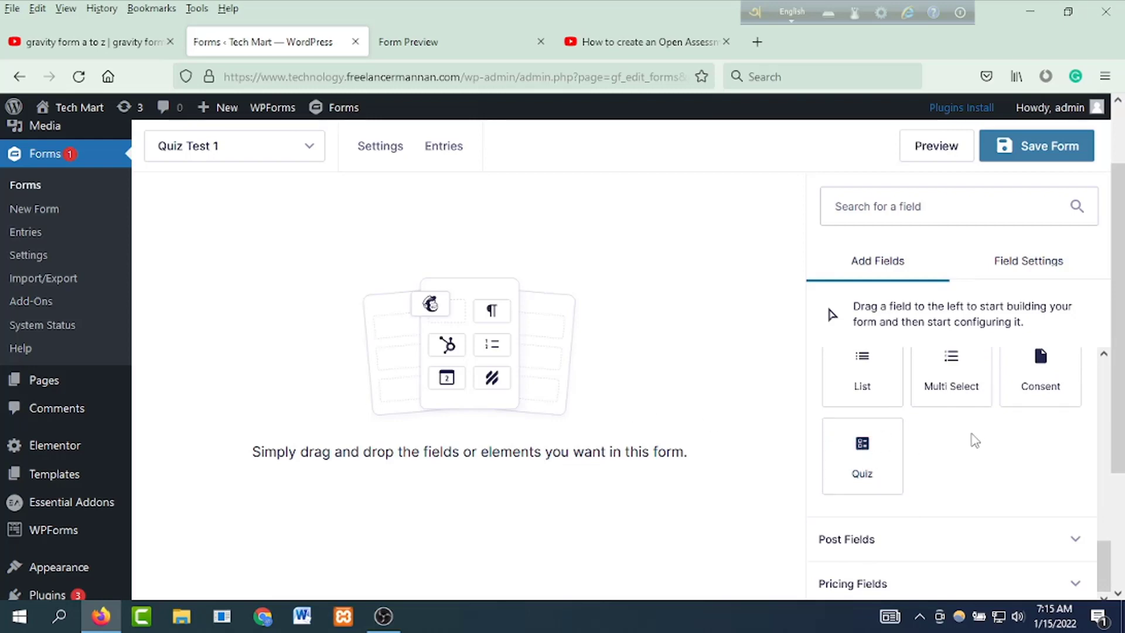
{"action": "scroll", "coordinate": [975, 439], "scroll_direction": "up", "scroll_amount": 10}
{"action": "scroll", "coordinate": [972, 440], "scroll_direction": "down", "scroll_amount": 5}
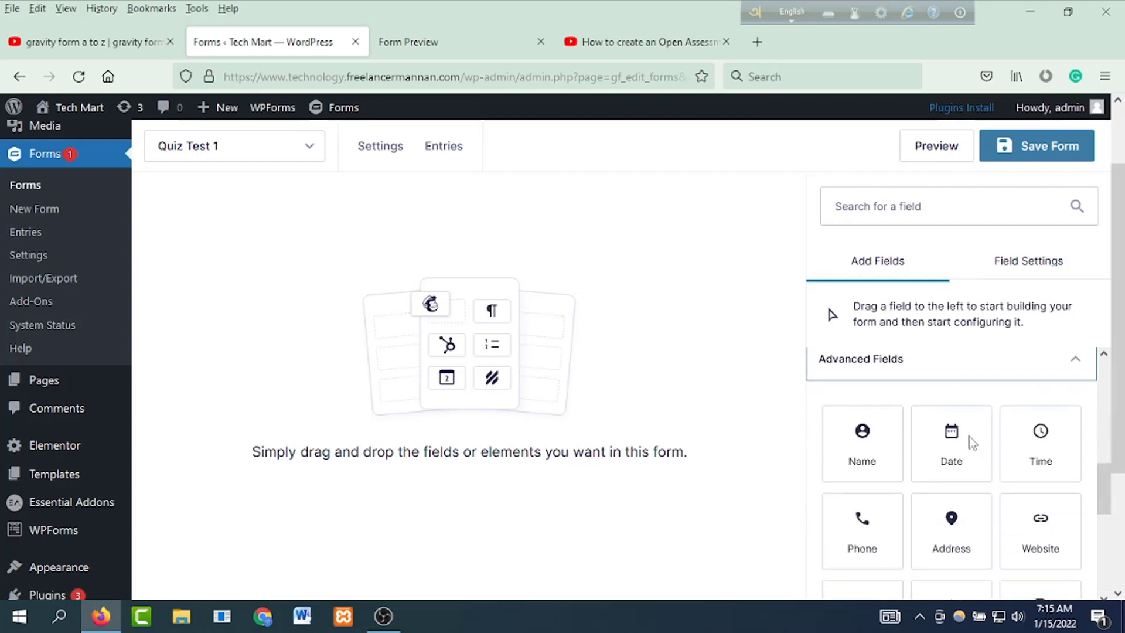
Step: Add a Name field to the form and make it required
{"action": "left_click", "coordinate": [862, 421]}
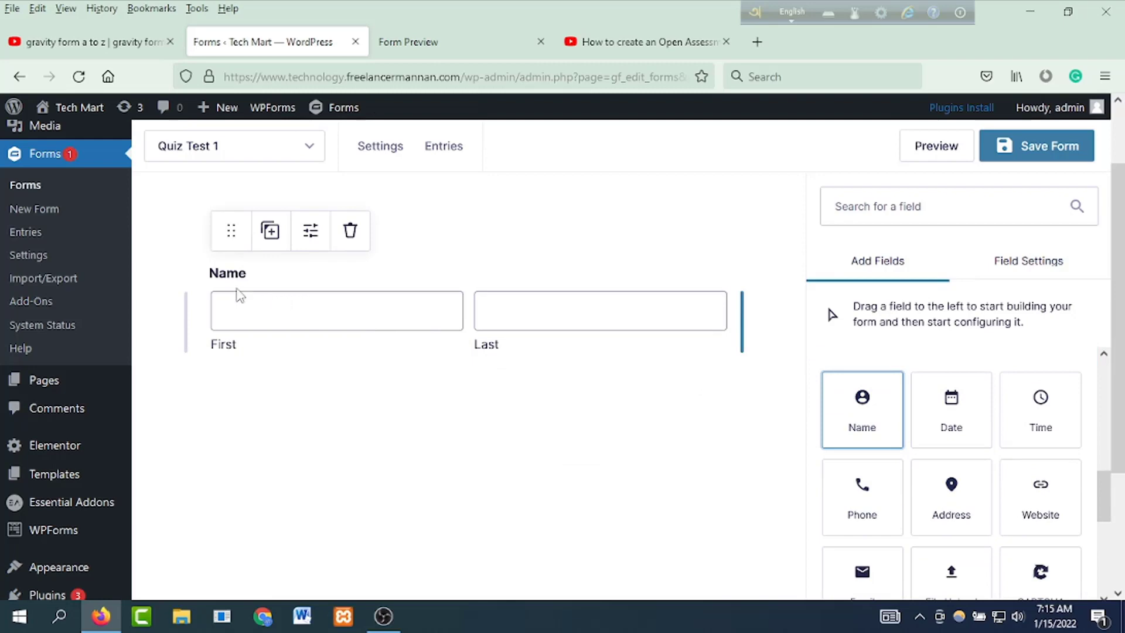
{"action": "left_click", "coordinate": [384, 319]}
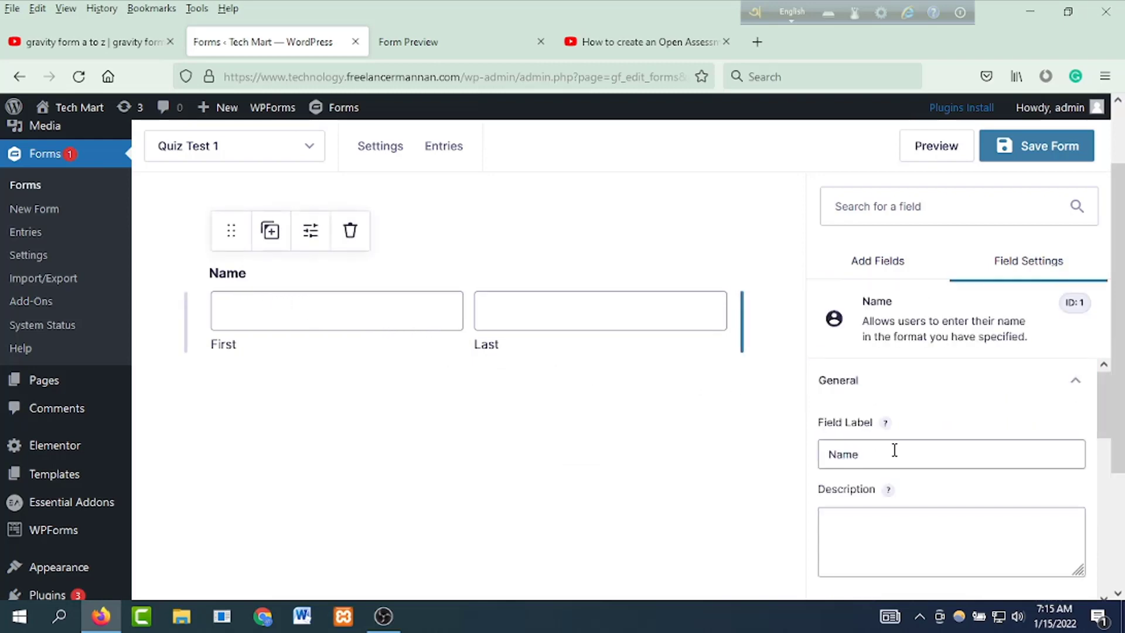
{"action": "scroll", "coordinate": [924, 477], "scroll_direction": "down", "scroll_amount": 5}
{"action": "left_click", "coordinate": [826, 389]}
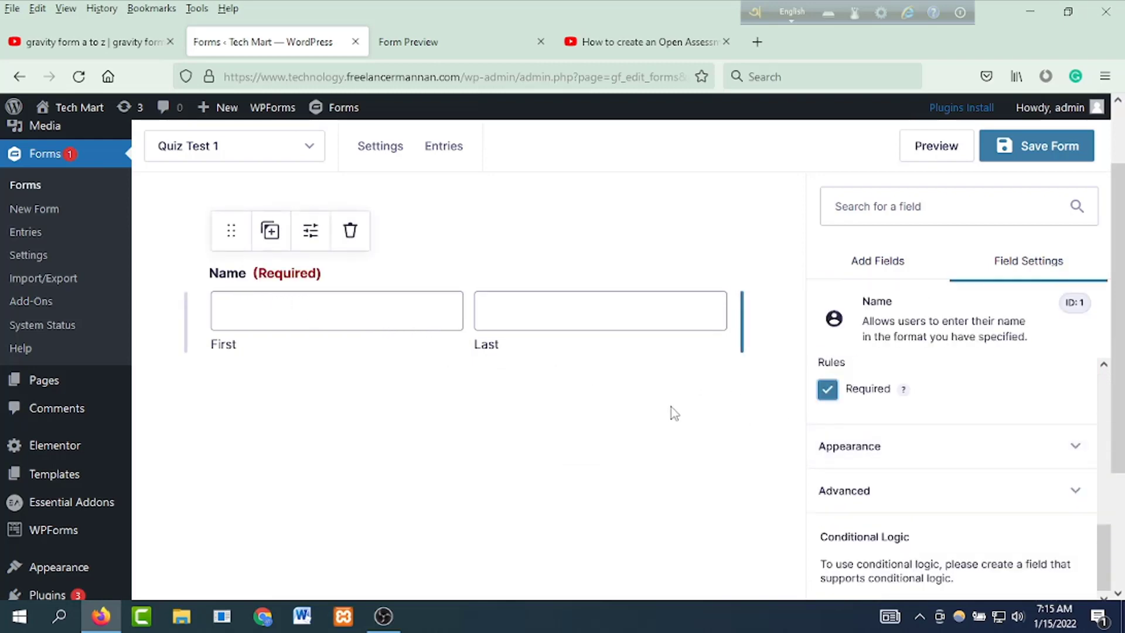
{"action": "left_click", "coordinate": [674, 413]}
Step: Place an Email field below Name and make it required
{"action": "scroll", "coordinate": [919, 512], "scroll_direction": "down", "scroll_amount": 3}
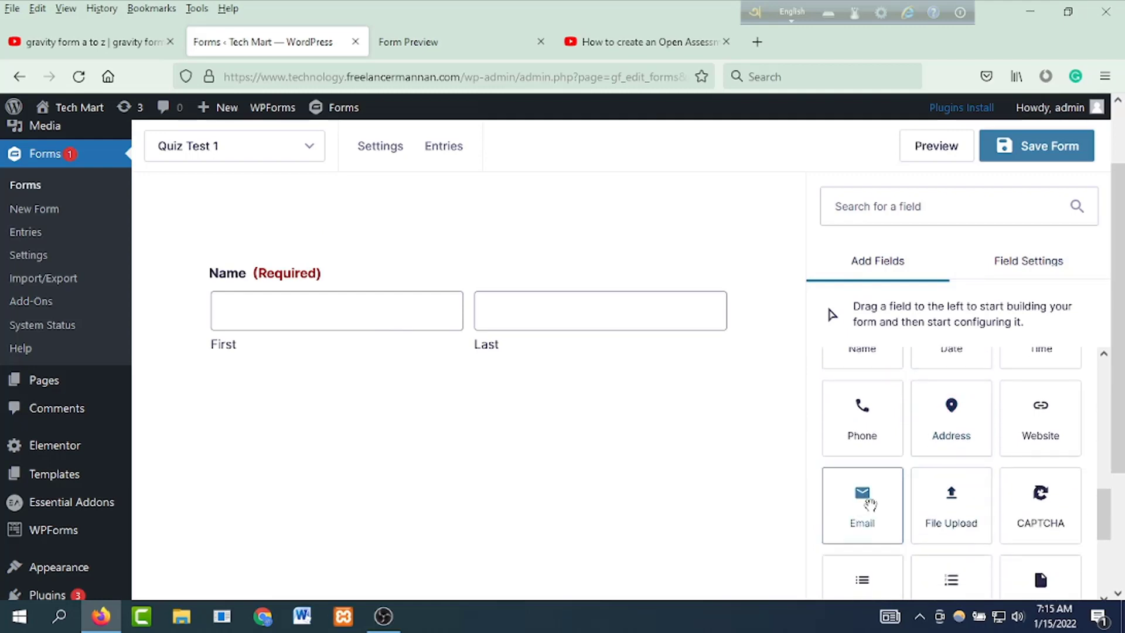
{"action": "left_click_drag", "start_coordinate": [870, 504], "coordinate": [490, 452]}
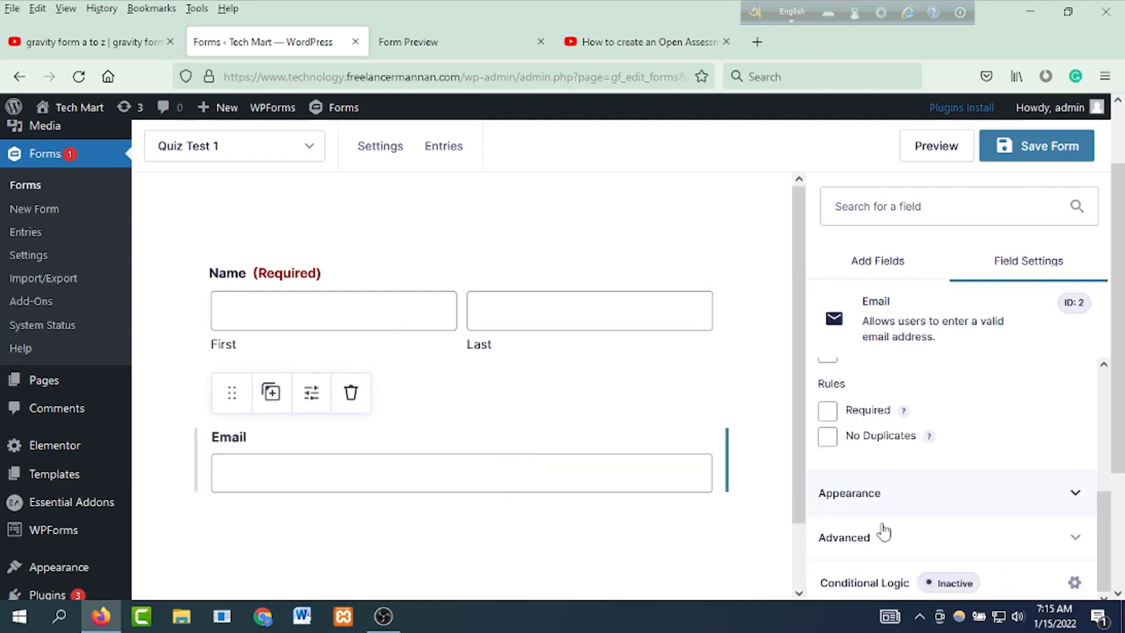
{"action": "scroll", "coordinate": [878, 530], "scroll_direction": "down", "scroll_amount": 3}
{"action": "left_click", "coordinate": [827, 411]}
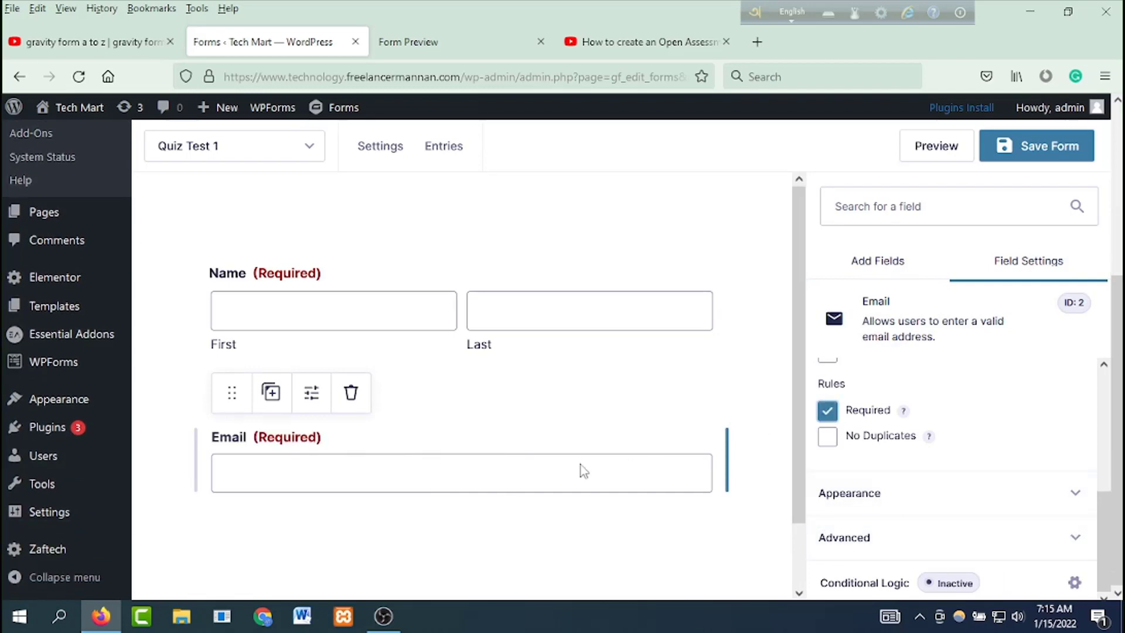
{"action": "left_click", "coordinate": [878, 261]}
{"action": "scroll", "coordinate": [878, 442], "scroll_direction": "up", "scroll_amount": 5}
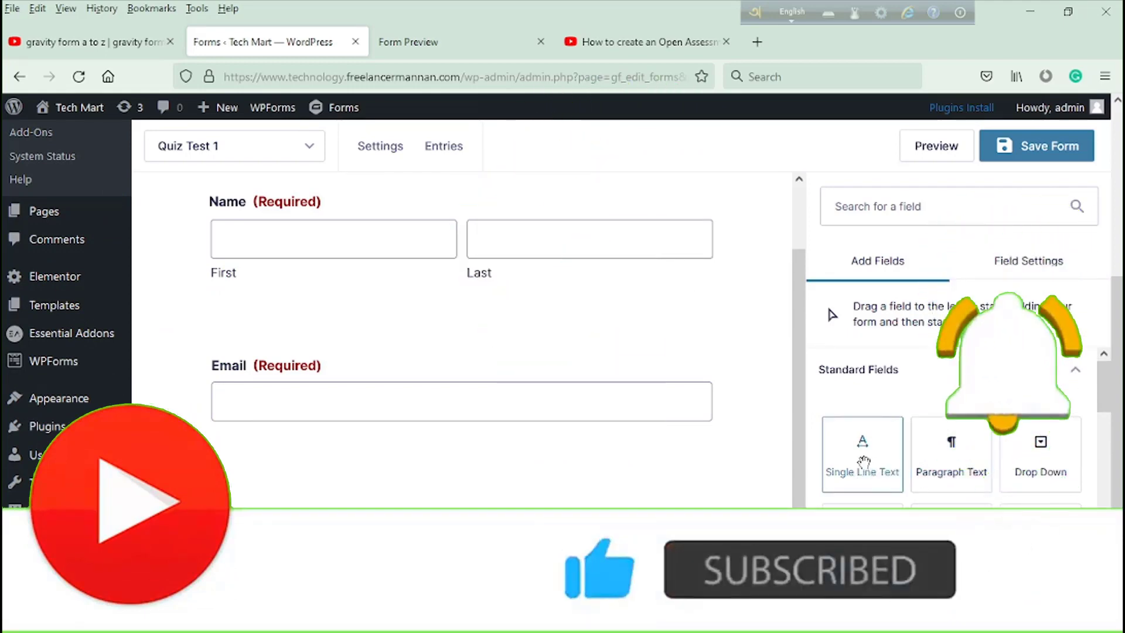
Step: Add a required Single Line Text field labelled 'Reg. Number' below Email
{"action": "left_click", "coordinate": [859, 465]}
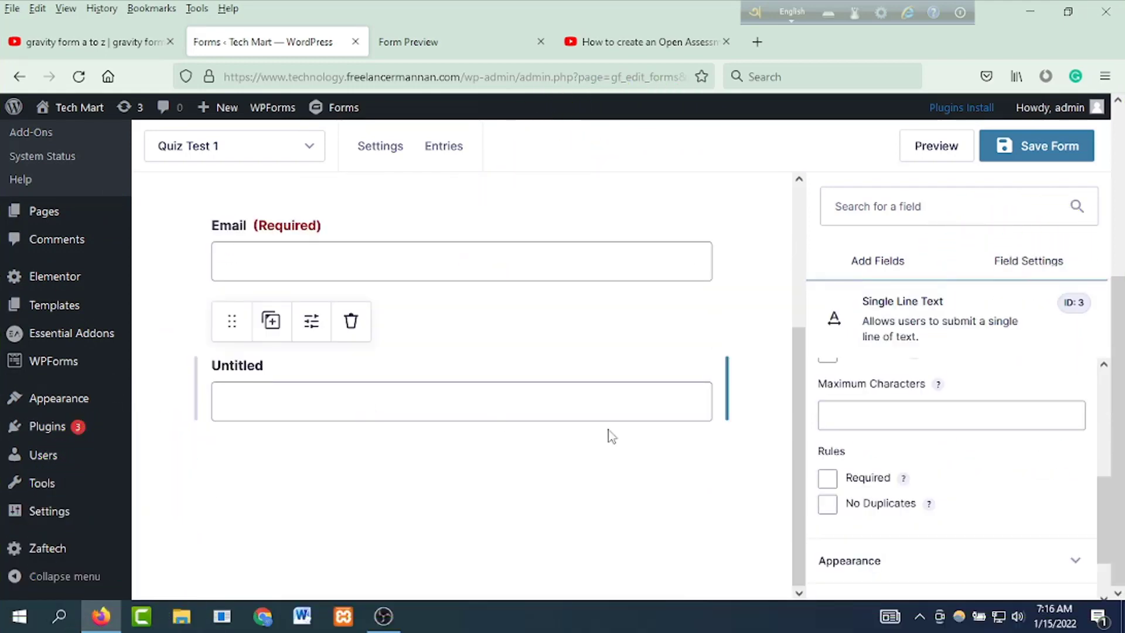
{"action": "scroll", "coordinate": [891, 420], "scroll_direction": "up", "scroll_amount": 5}
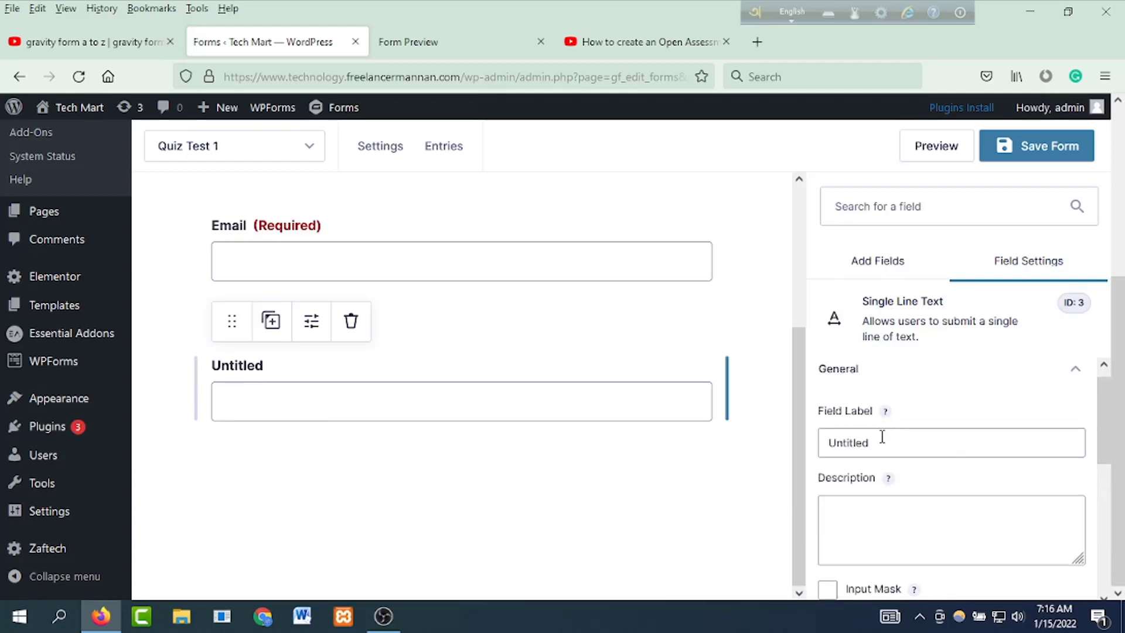
{"action": "left_click_drag", "start_coordinate": [882, 436], "coordinate": [782, 430]}
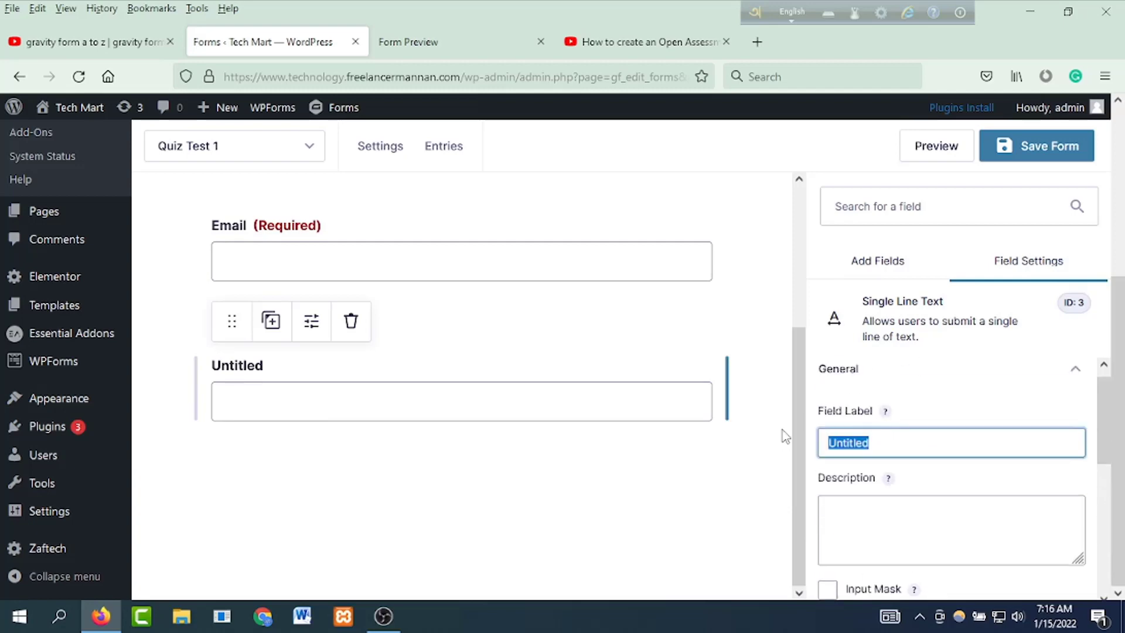
{"action": "type", "text": "Reg. Number"}
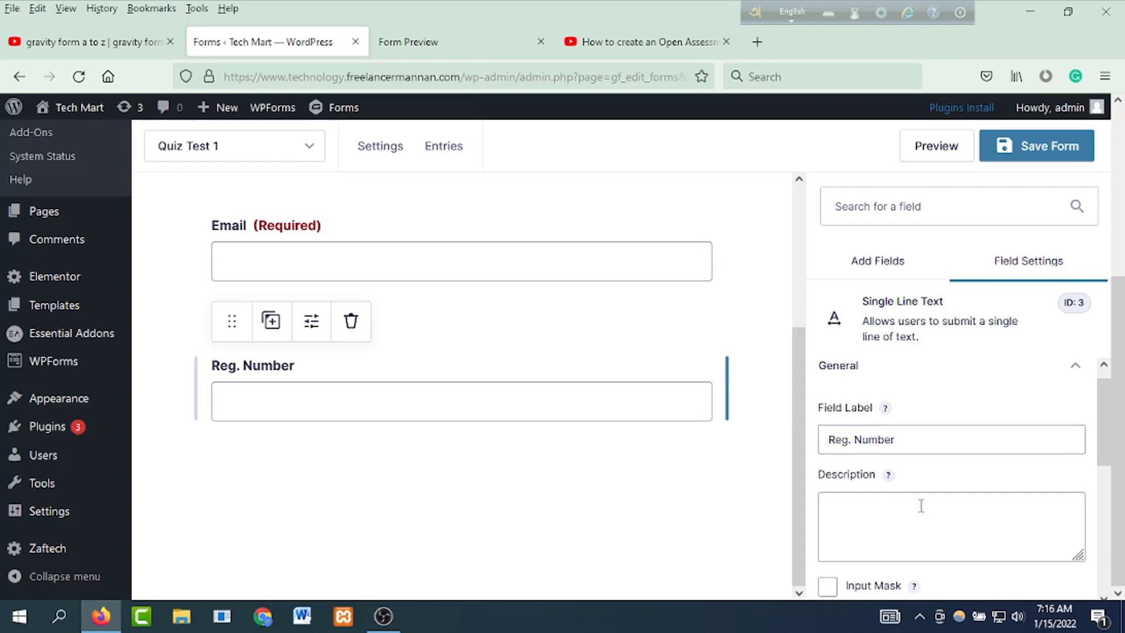
{"action": "scroll", "coordinate": [919, 508], "scroll_direction": "down", "scroll_amount": 4}
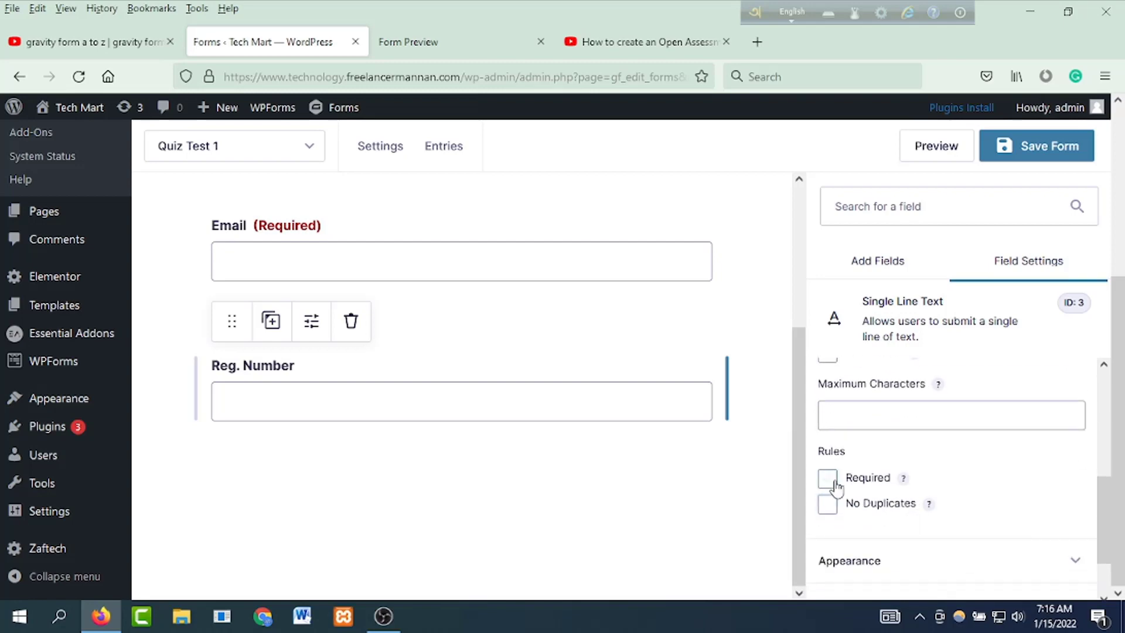
{"action": "left_click", "coordinate": [827, 477]}
{"action": "left_click", "coordinate": [553, 481]}
{"action": "scroll", "coordinate": [615, 486], "scroll_direction": "up", "scroll_amount": 3}
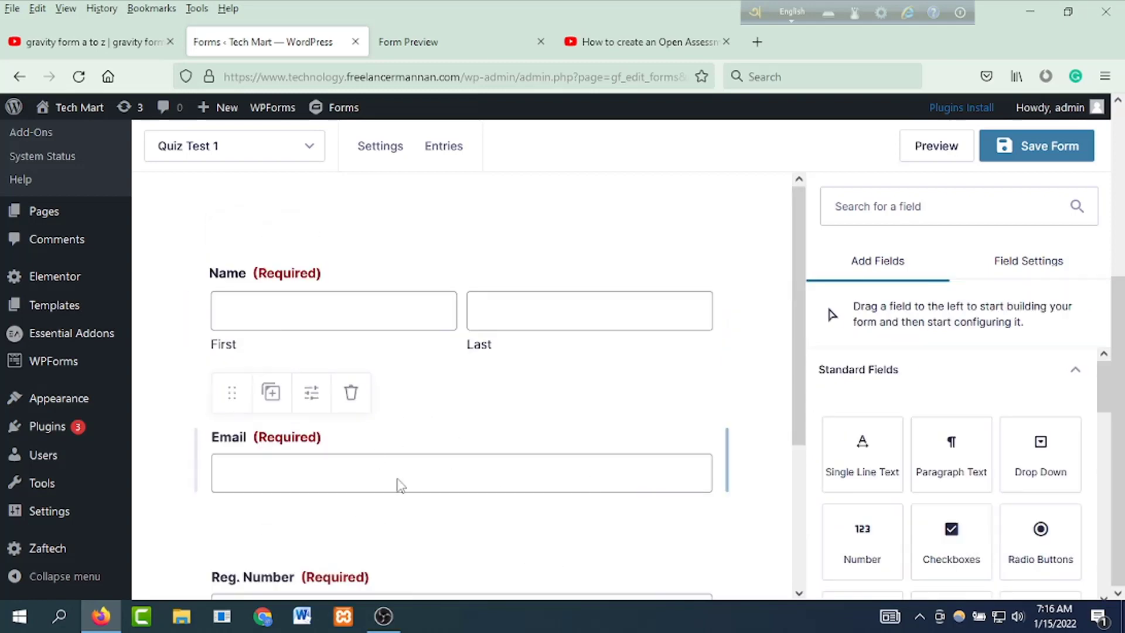
{"action": "scroll", "coordinate": [463, 477], "scroll_direction": "down", "scroll_amount": 3}
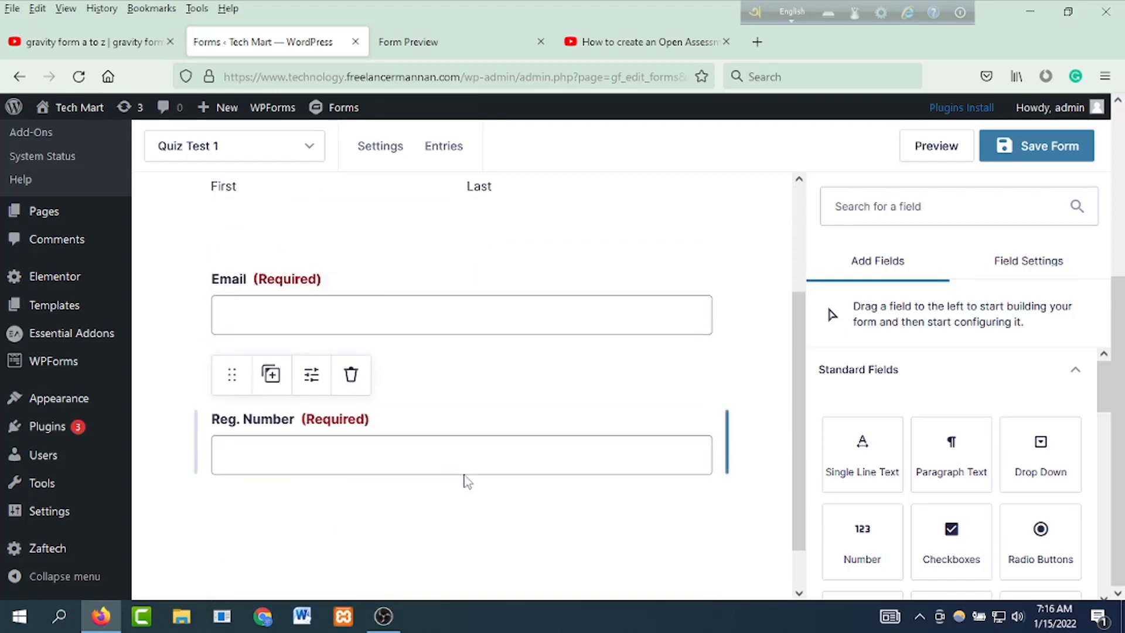
{"action": "scroll", "coordinate": [469, 478], "scroll_direction": "up", "scroll_amount": 3}
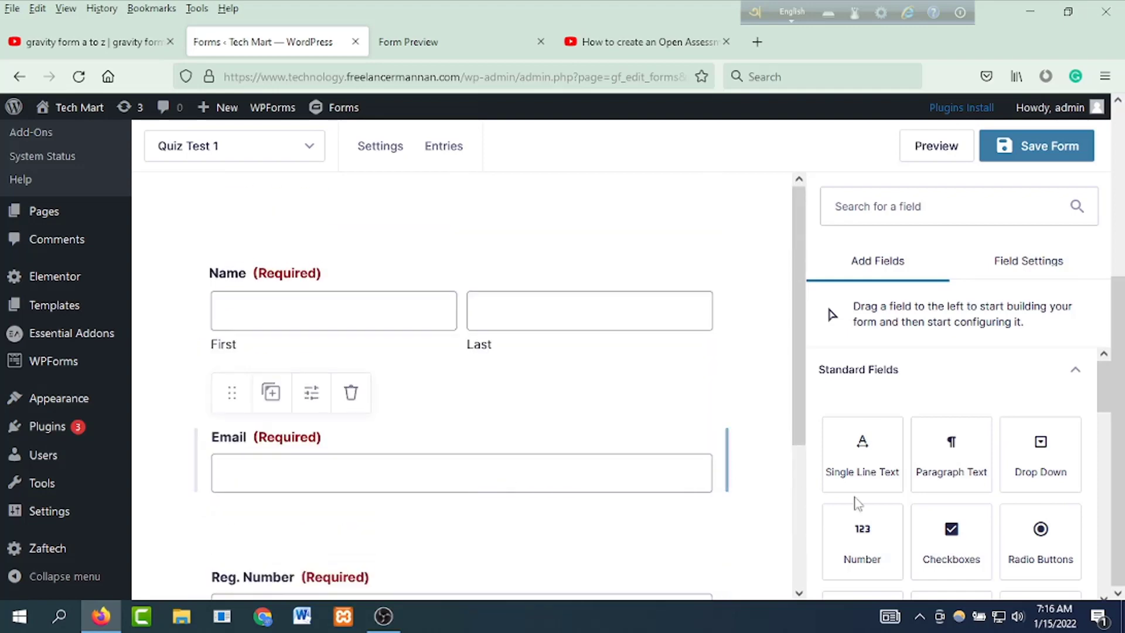
{"action": "scroll", "coordinate": [987, 510], "scroll_direction": "down", "scroll_amount": 5}
{"action": "scroll", "coordinate": [1019, 457], "scroll_direction": "down", "scroll_amount": 2}
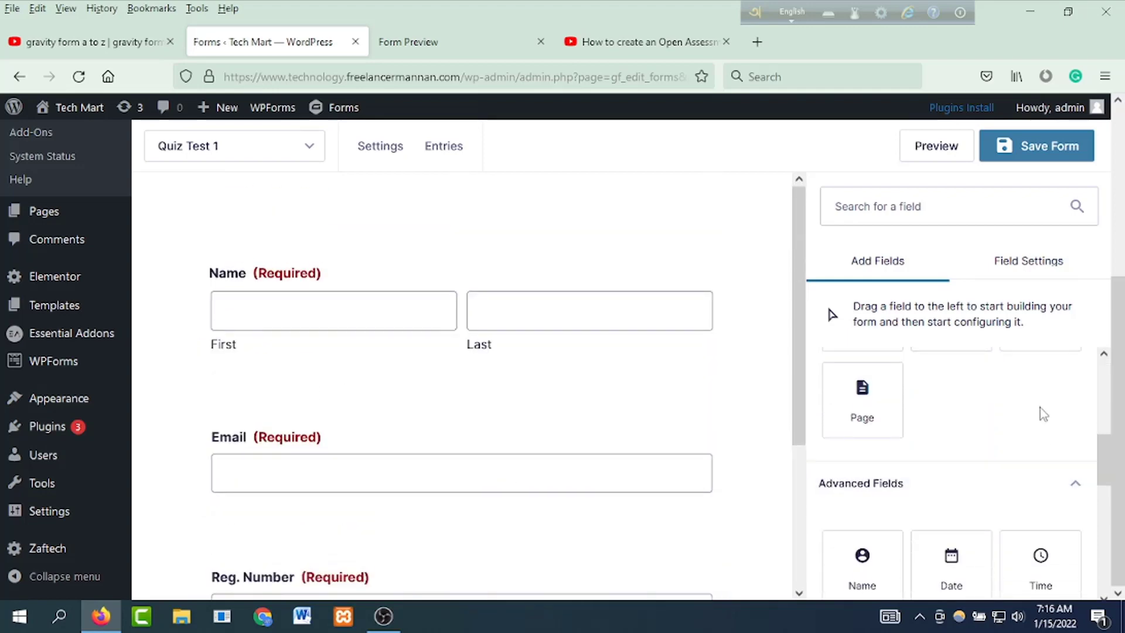
Step: Relabel the existing Section Break as 'Personal Information'
{"action": "scroll", "coordinate": [1039, 410], "scroll_direction": "up", "scroll_amount": 3}
{"action": "left_click_drag", "start_coordinate": [1040, 463], "coordinate": [319, 243]}
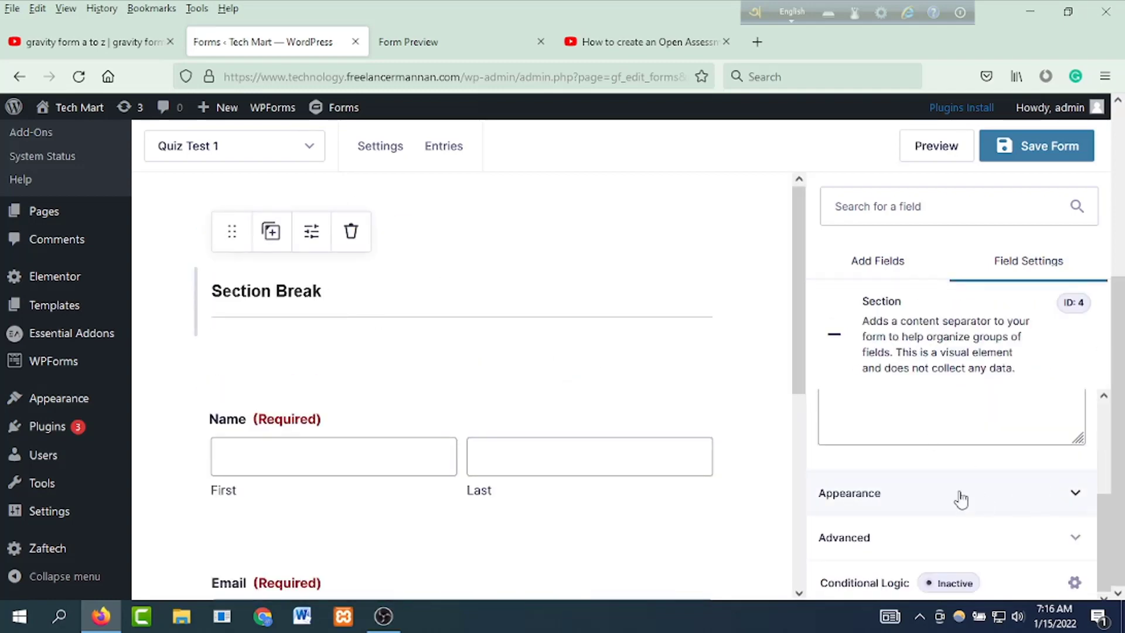
{"action": "scroll", "coordinate": [956, 497], "scroll_direction": "up", "scroll_amount": 3}
{"action": "triple_click", "coordinate": [921, 484]}
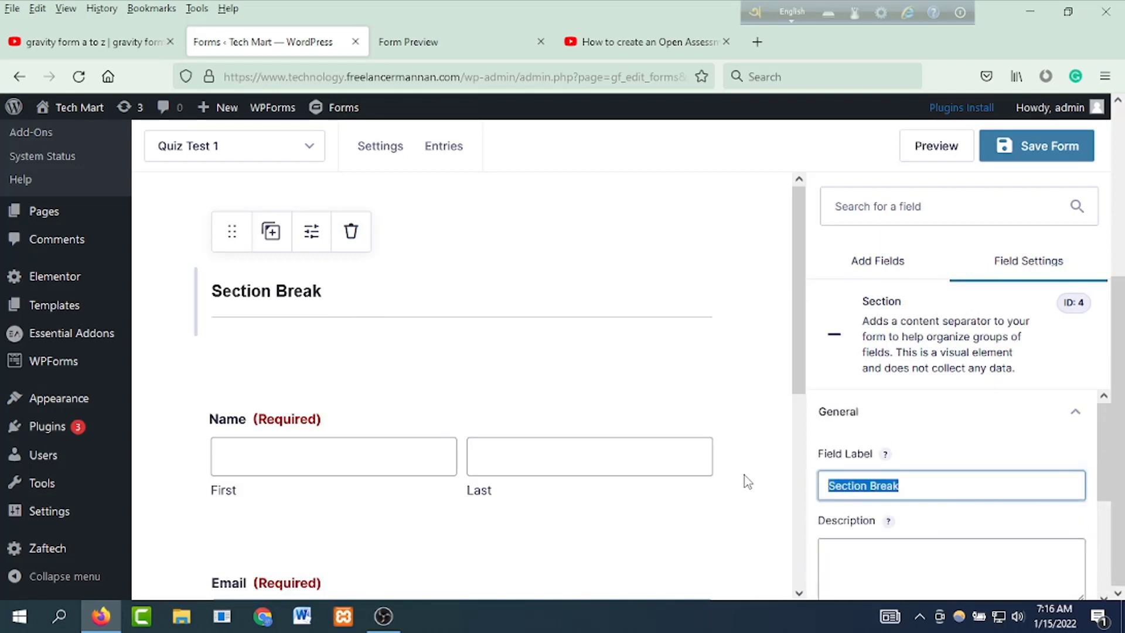
{"action": "type", "text": "Per"}
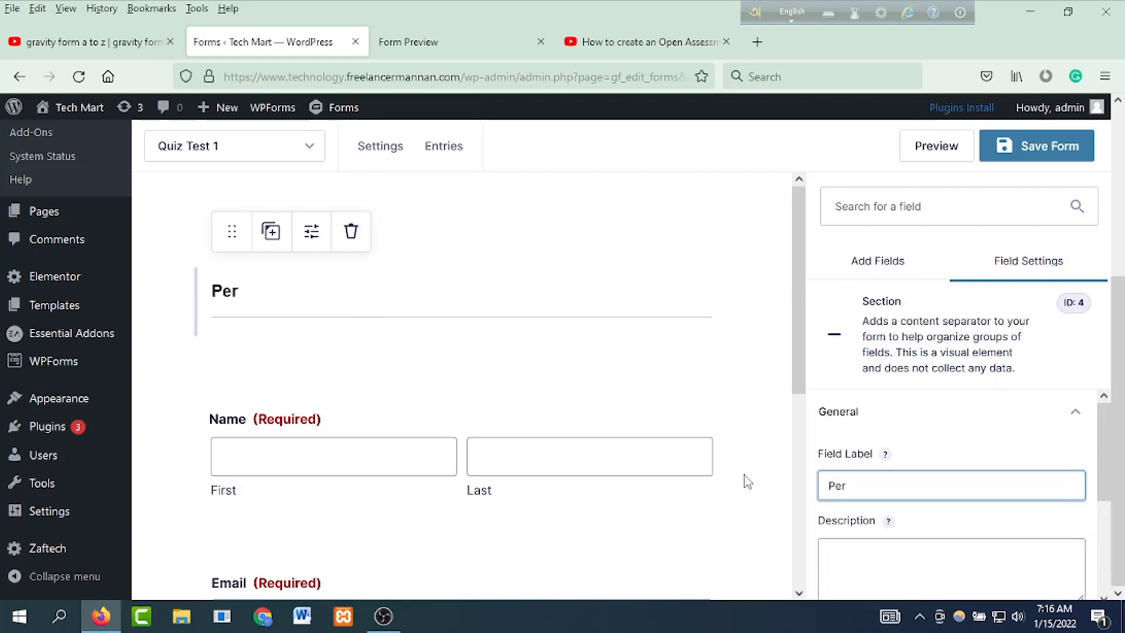
{"action": "type", "text": "sonal Information"}
{"action": "scroll", "coordinate": [460, 485], "scroll_direction": "down", "scroll_amount": 5}
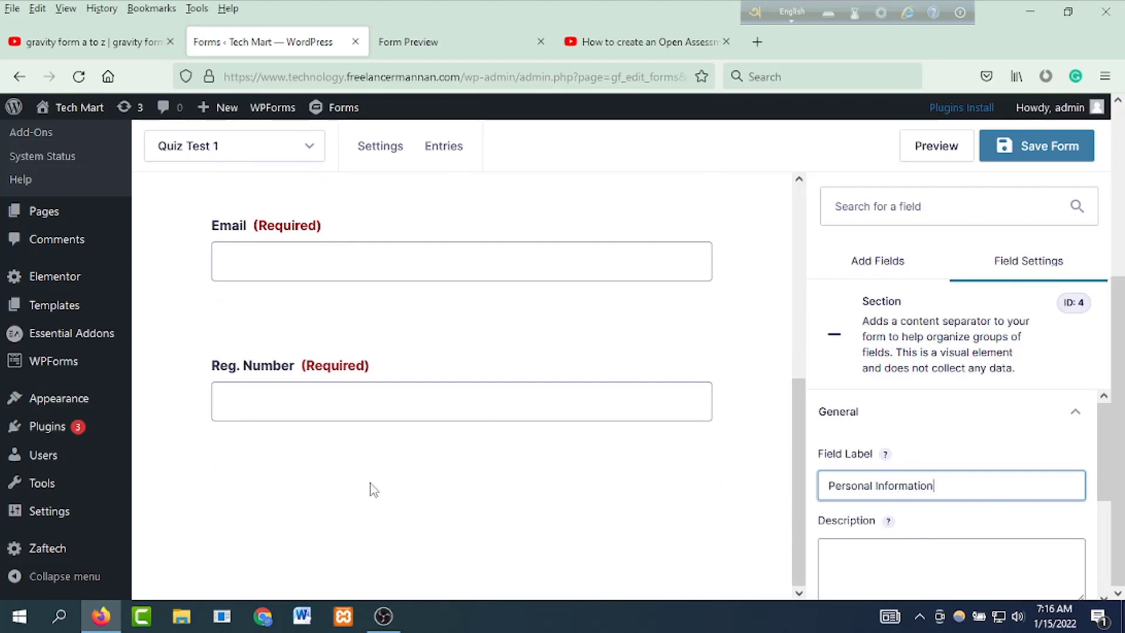
{"action": "left_click", "coordinate": [374, 490]}
Step: Add a new section at the end of the form labelled 'Quiz Test', correcting the typo
{"action": "left_click", "coordinate": [1040, 468]}
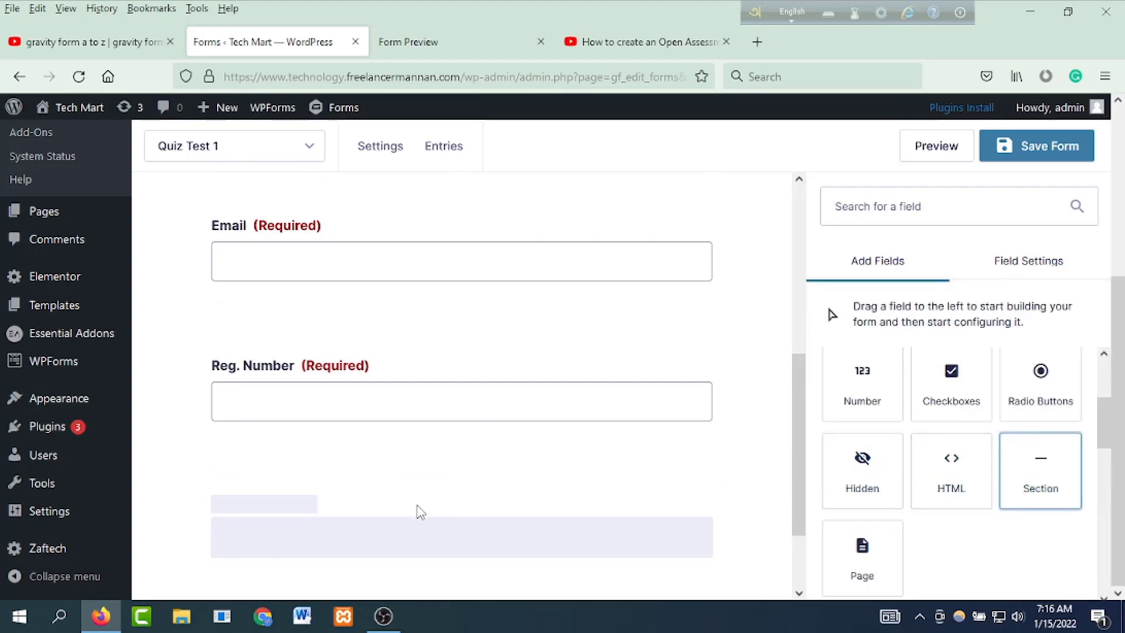
{"action": "left_click", "coordinate": [308, 526]}
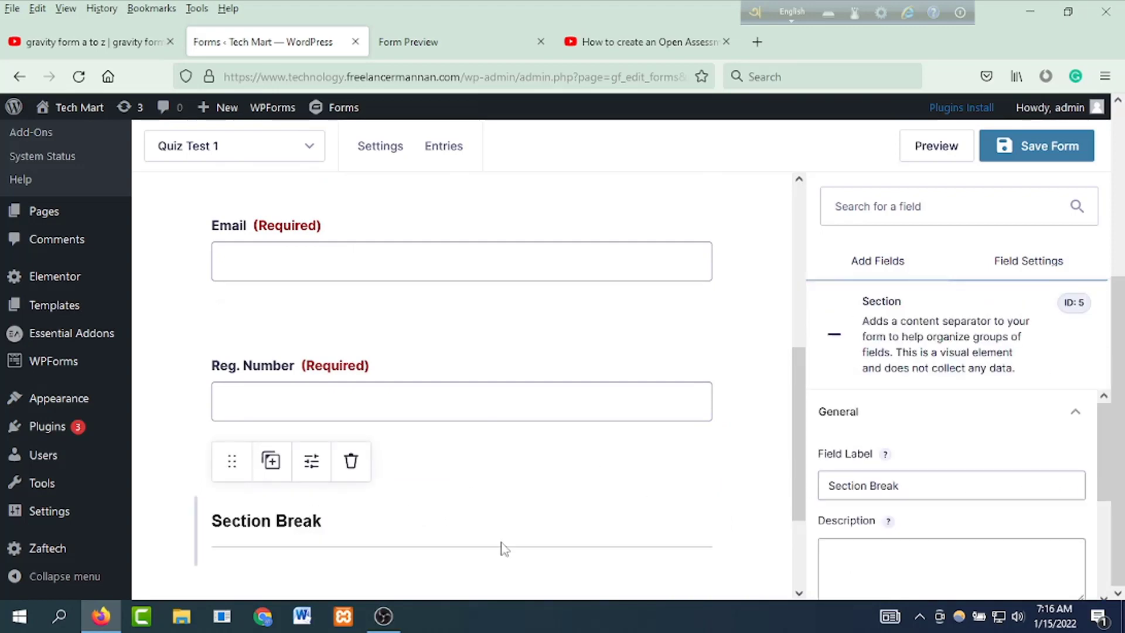
{"action": "triple_click", "coordinate": [944, 492]}
{"action": "type", "text": "Q"}
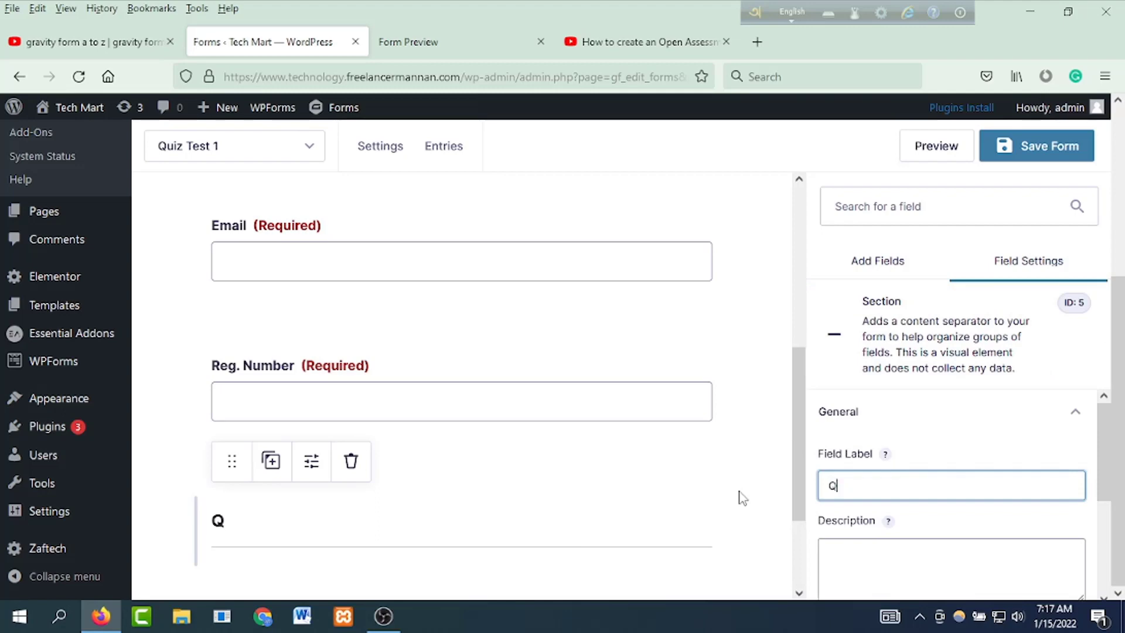
{"action": "type", "text": "uz Test"}
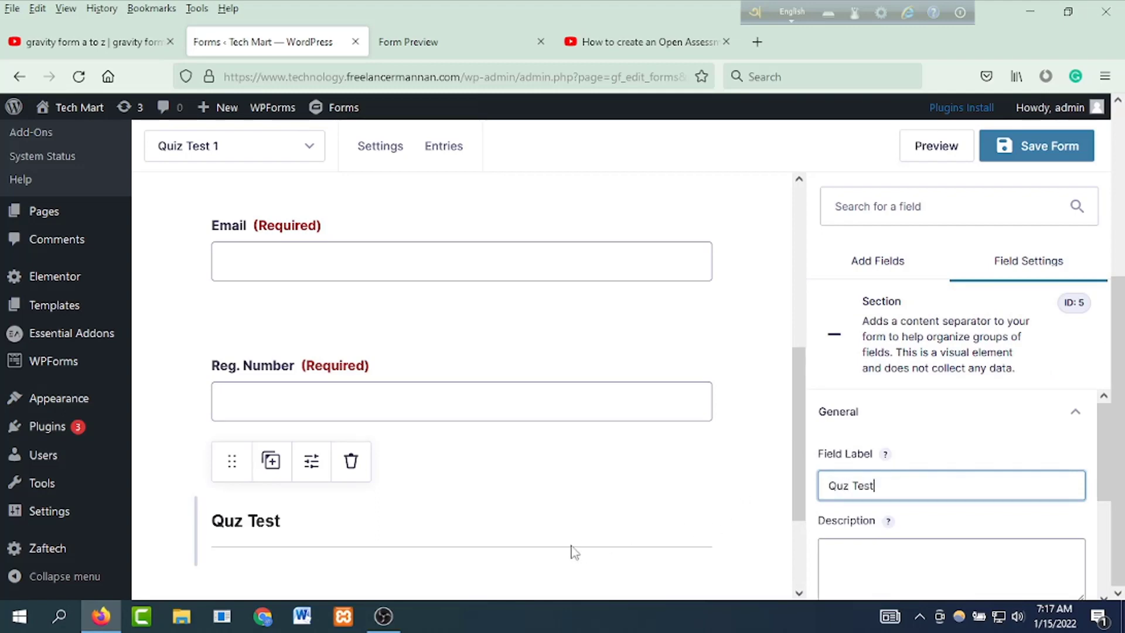
{"action": "left_click", "coordinate": [570, 551]}
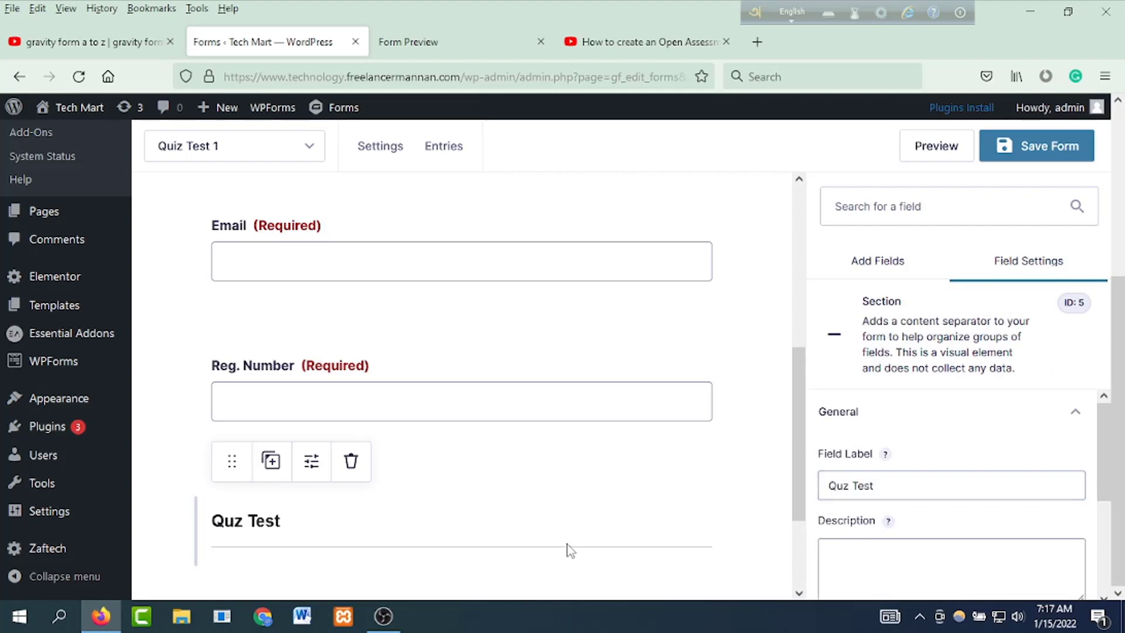
{"action": "left_click", "coordinate": [850, 484]}
{"action": "type", "text": "e"}
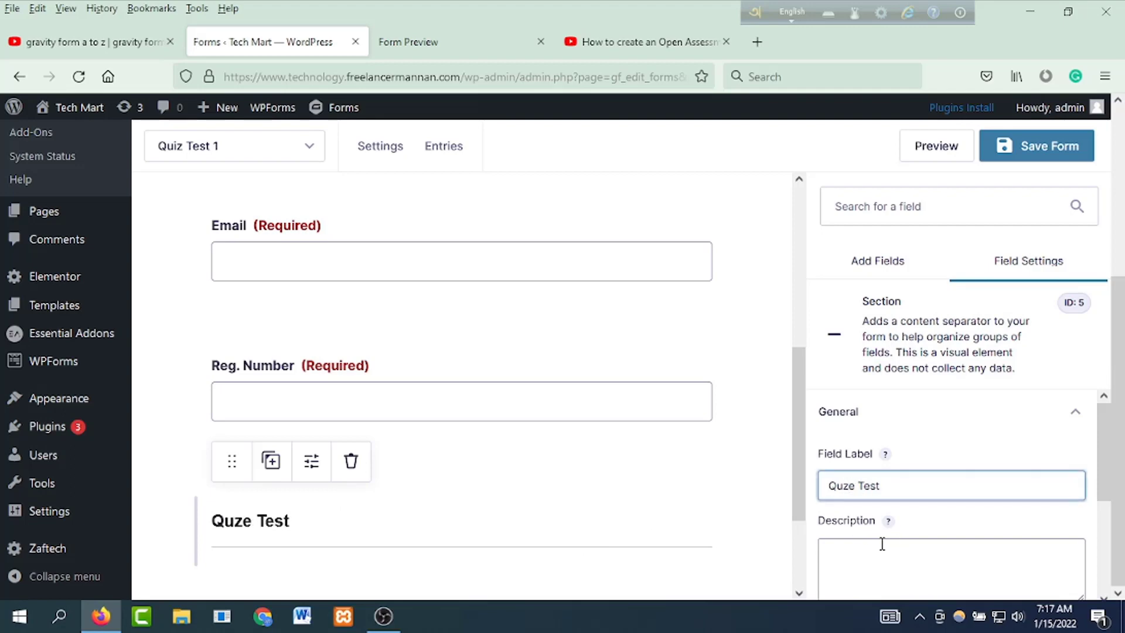
{"action": "key", "text": "BackSpace"}
{"action": "key", "text": "BackSpace"}
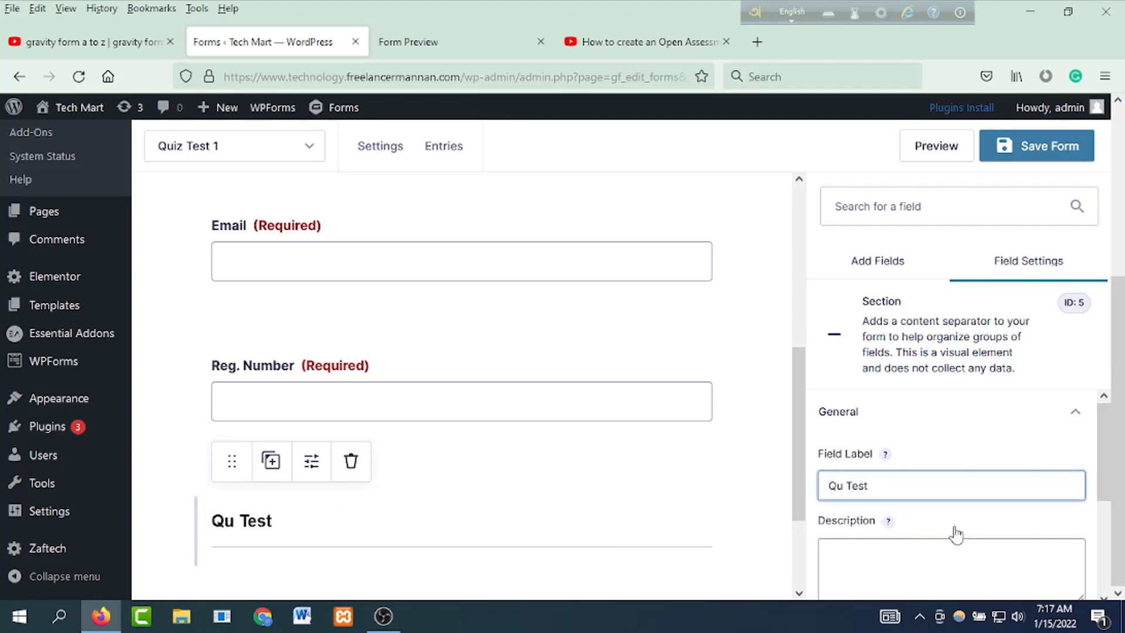
{"action": "type", "text": "iz"}
{"action": "scroll", "coordinate": [536, 474], "scroll_direction": "down", "scroll_amount": 1}
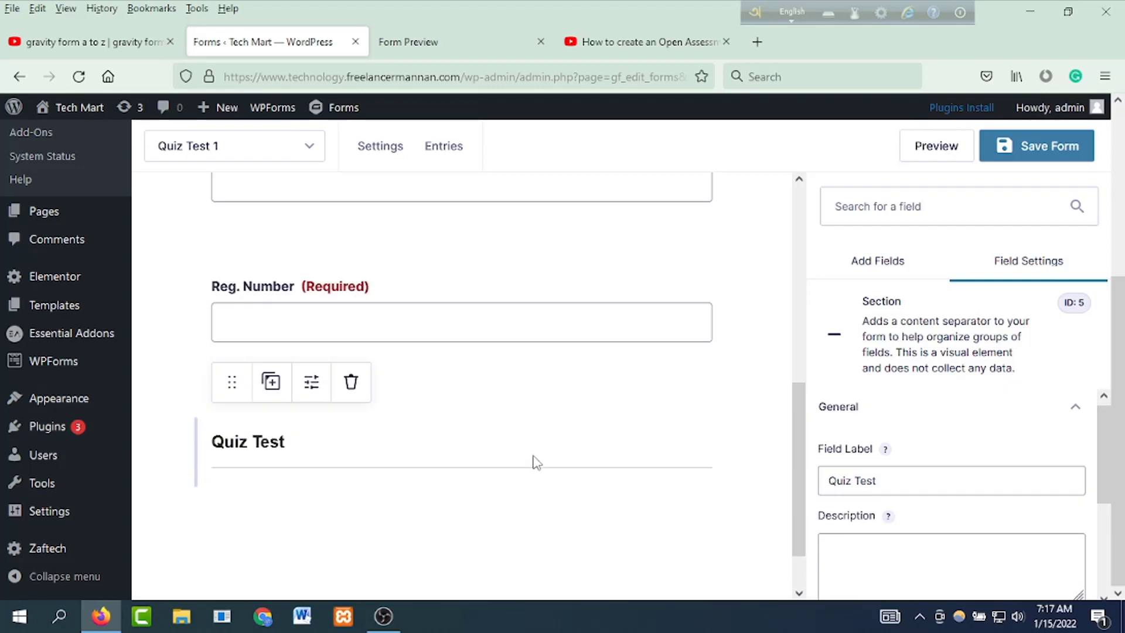
{"action": "left_click", "coordinate": [560, 538]}
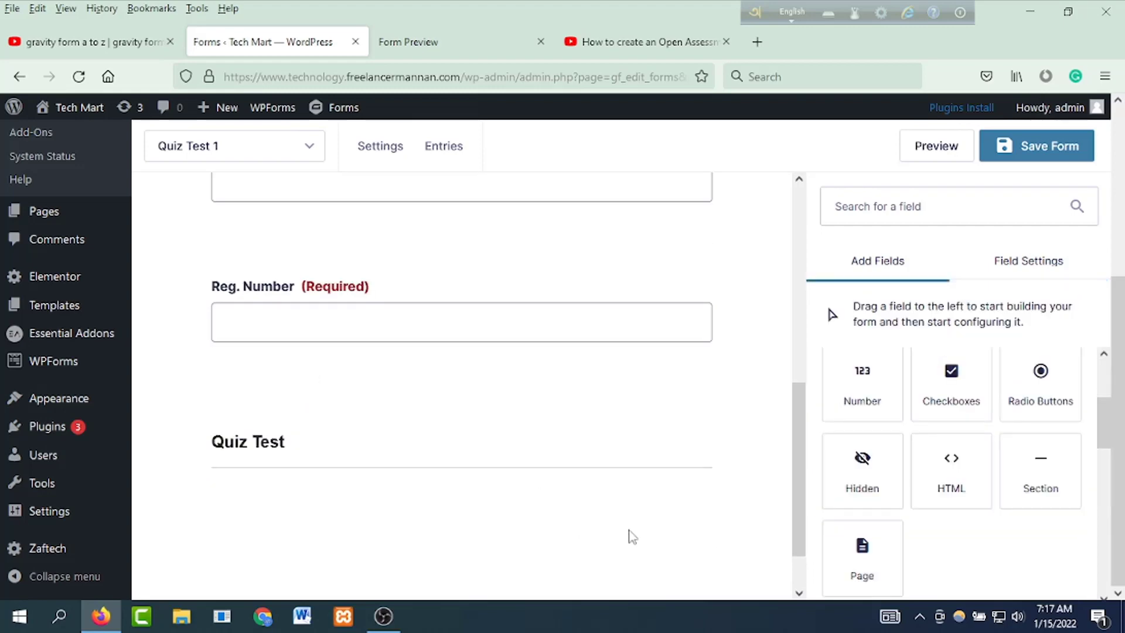
{"action": "scroll", "coordinate": [926, 494], "scroll_direction": "down", "scroll_amount": 5}
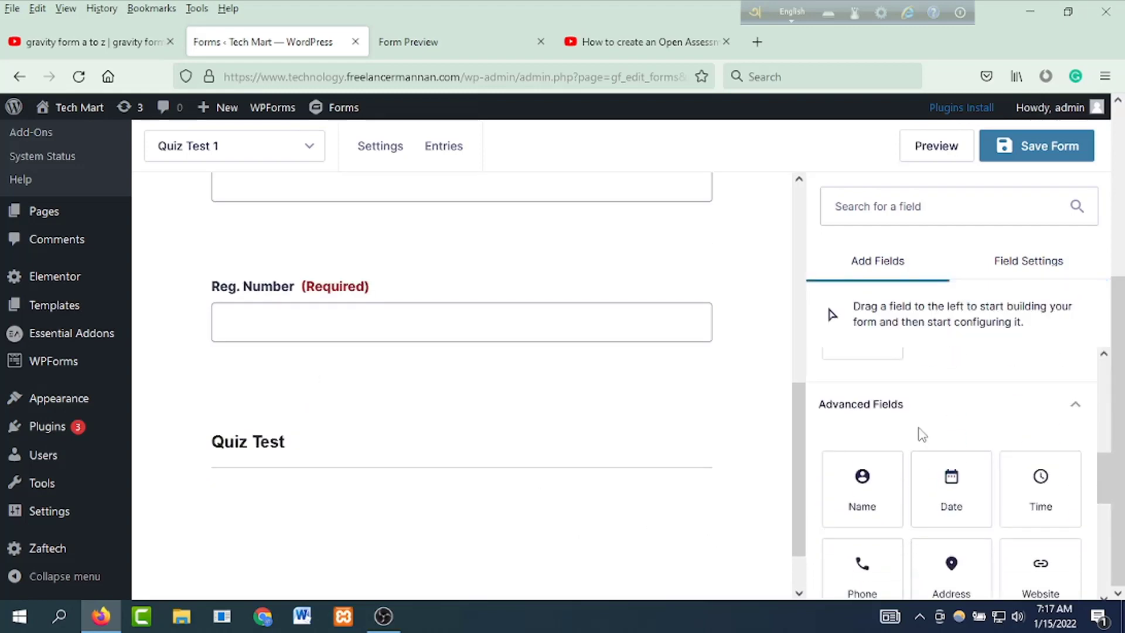
{"action": "scroll", "coordinate": [913, 482], "scroll_direction": "down", "scroll_amount": 4}
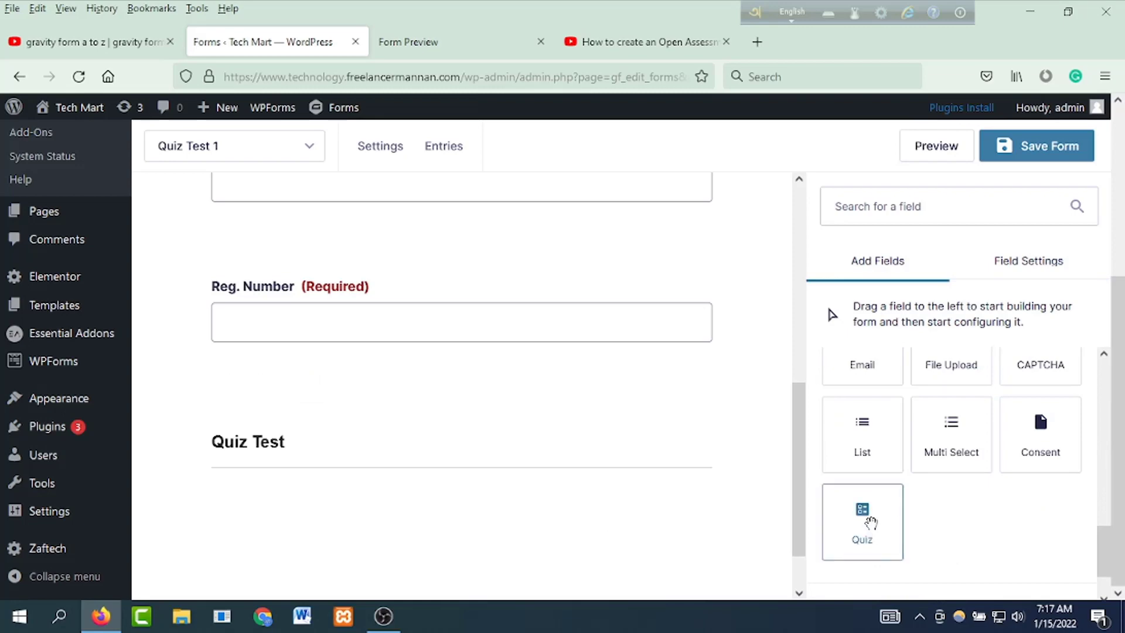
Step: Add a Quiz field asking 'What is Wordpress?' described as 'Wordpress is a Content Management System.'
{"action": "left_click_drag", "start_coordinate": [871, 522], "coordinate": [320, 503]}
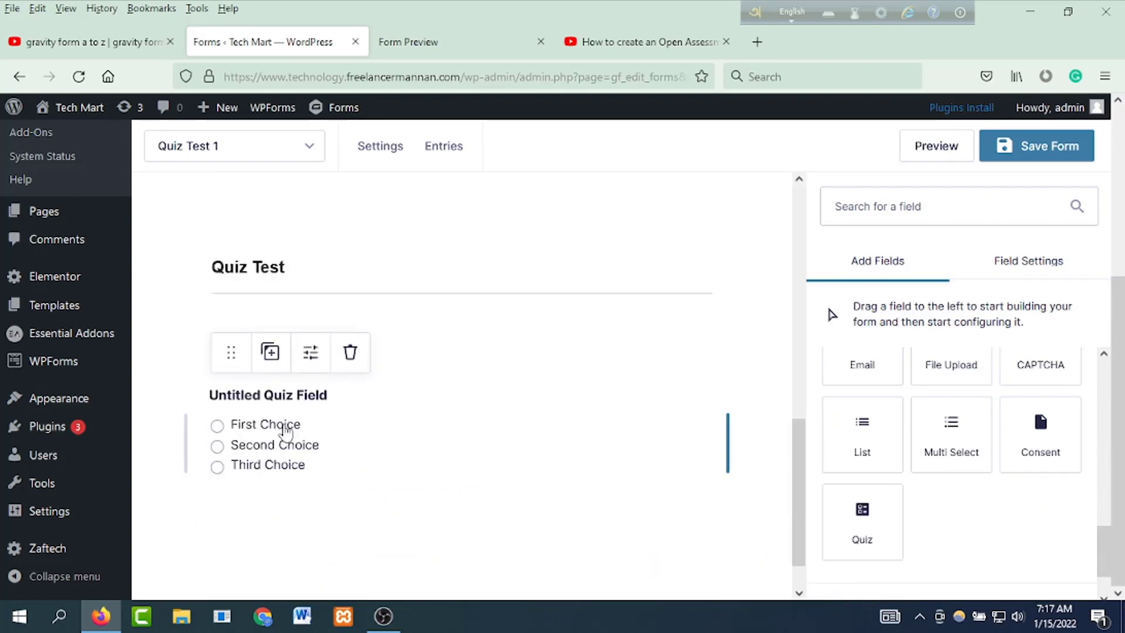
{"action": "left_click", "coordinate": [288, 427]}
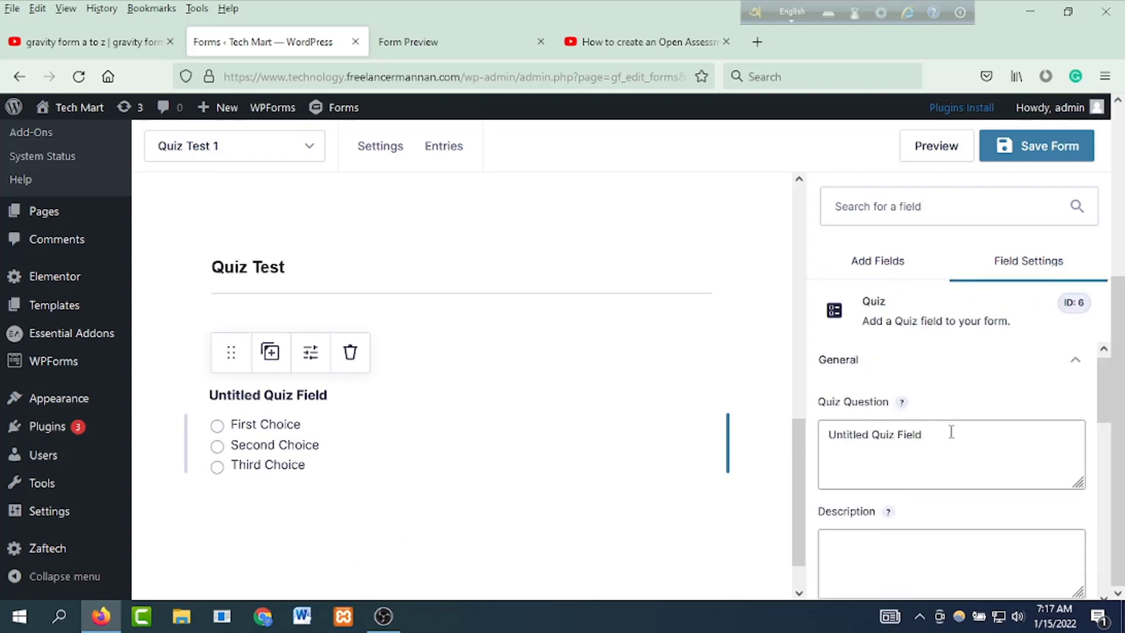
{"action": "left_click_drag", "start_coordinate": [951, 432], "coordinate": [720, 427]}
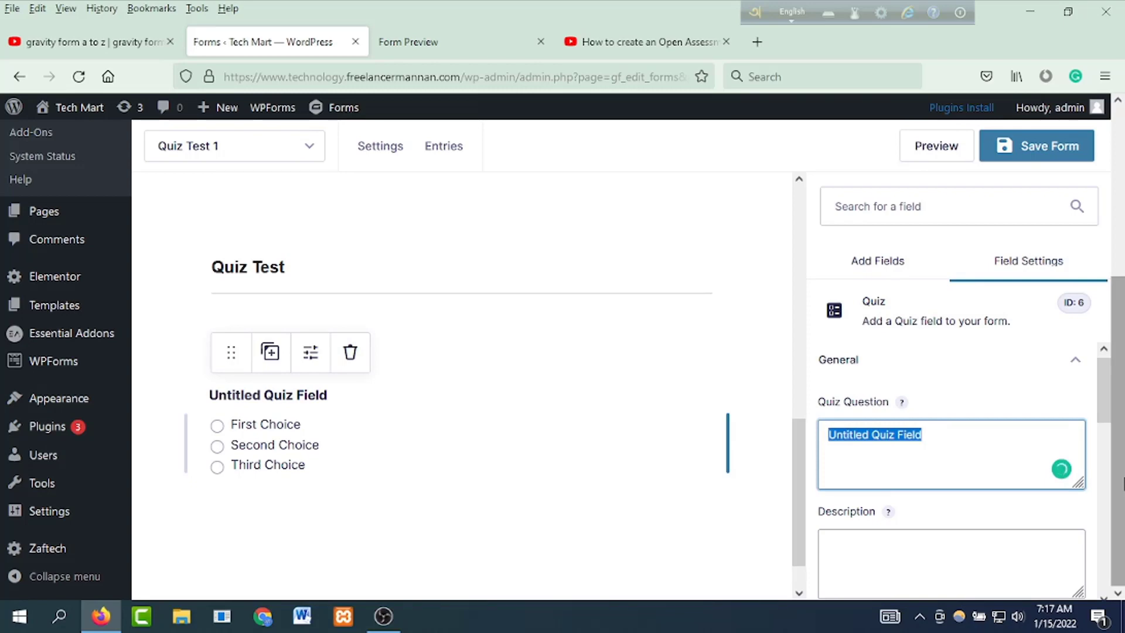
{"action": "type", "text": "What is Wordpress?"}
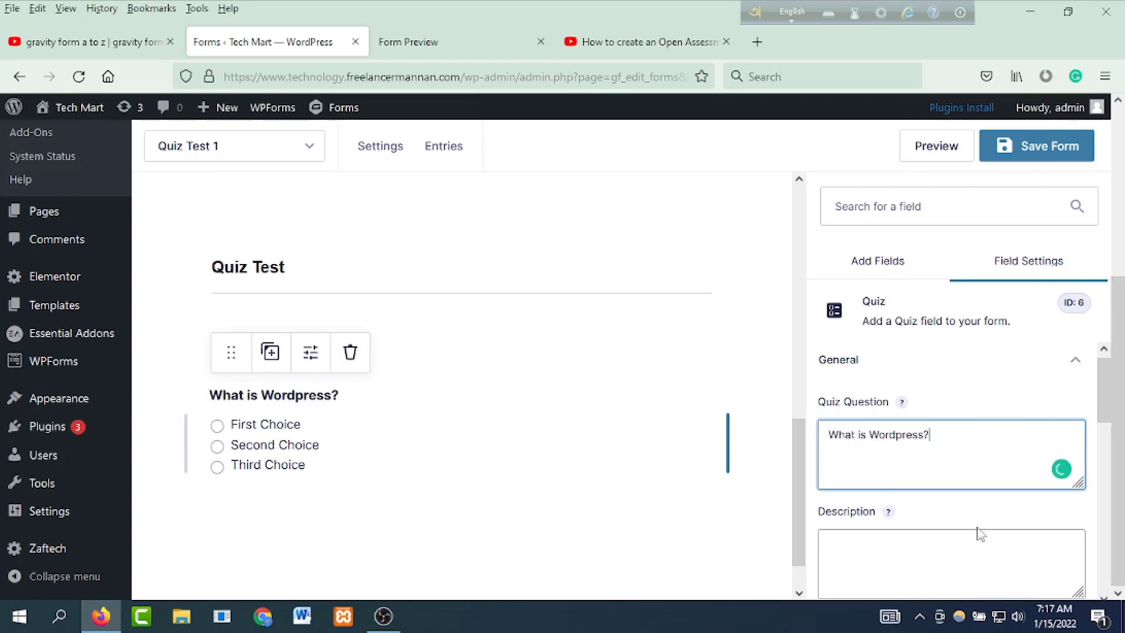
{"action": "scroll", "coordinate": [1034, 507], "scroll_direction": "down", "scroll_amount": 3}
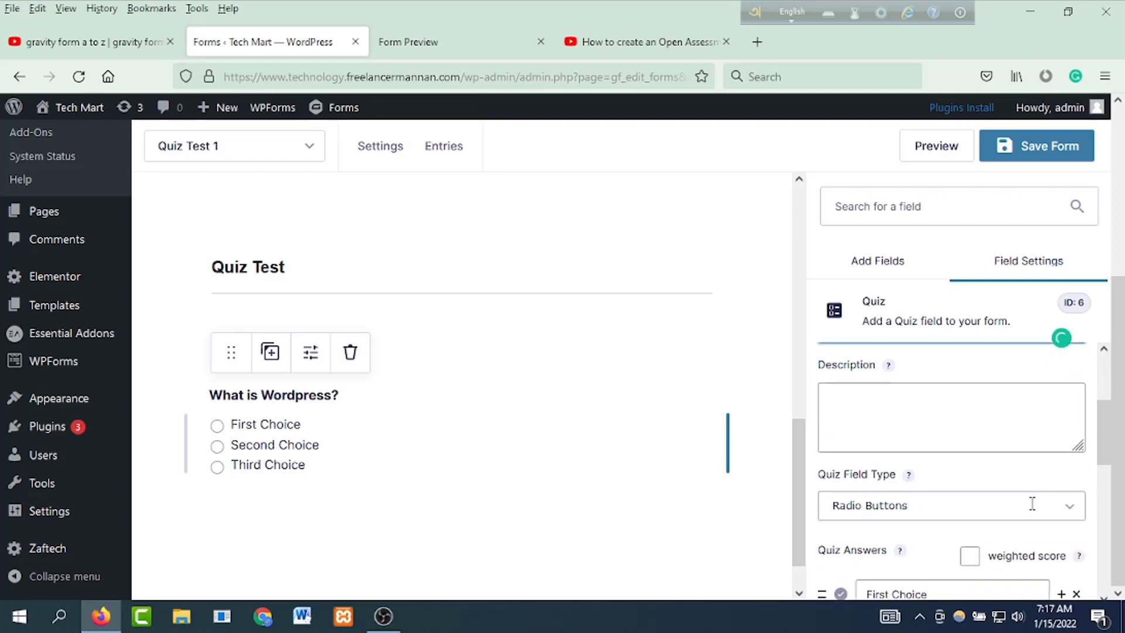
{"action": "left_click", "coordinate": [961, 403]}
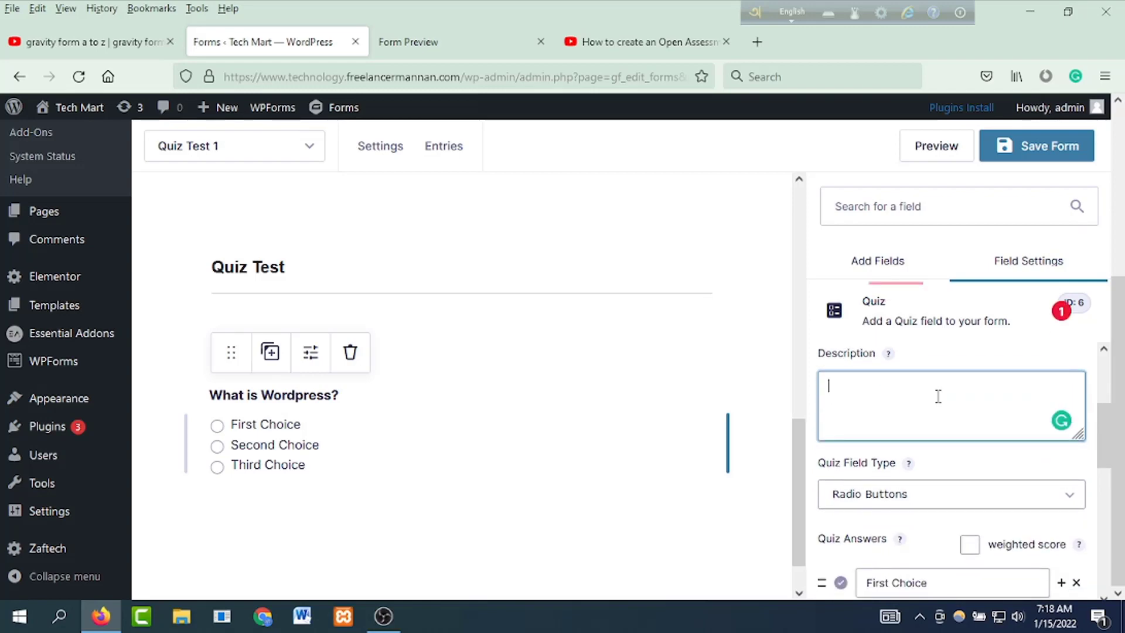
{"action": "type", "text": "Wordpress is "}
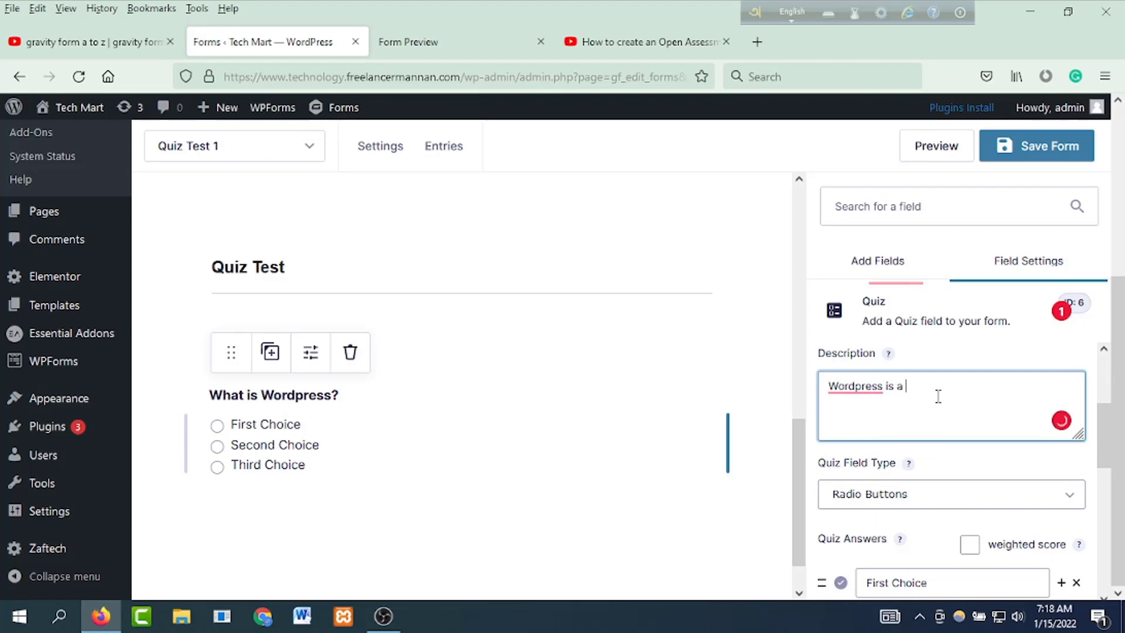
{"action": "type", "text": "a Content Management System."}
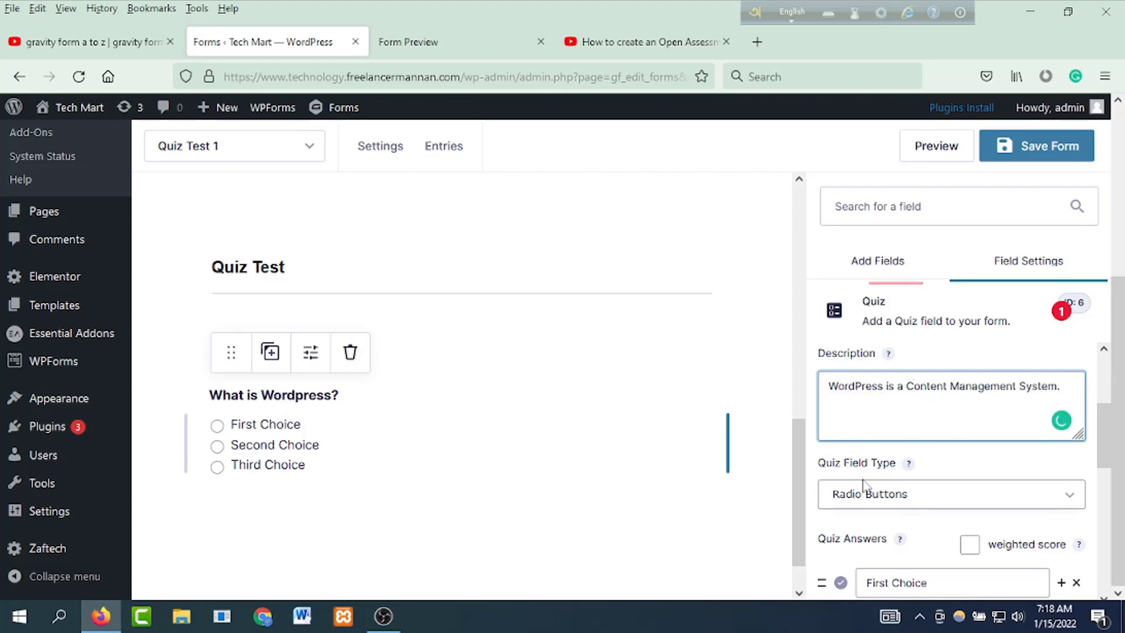
Step: Set the quiz question's answer type to checkboxes
{"action": "scroll", "coordinate": [926, 520], "scroll_direction": "down", "scroll_amount": 2}
{"action": "left_click", "coordinate": [1012, 421]}
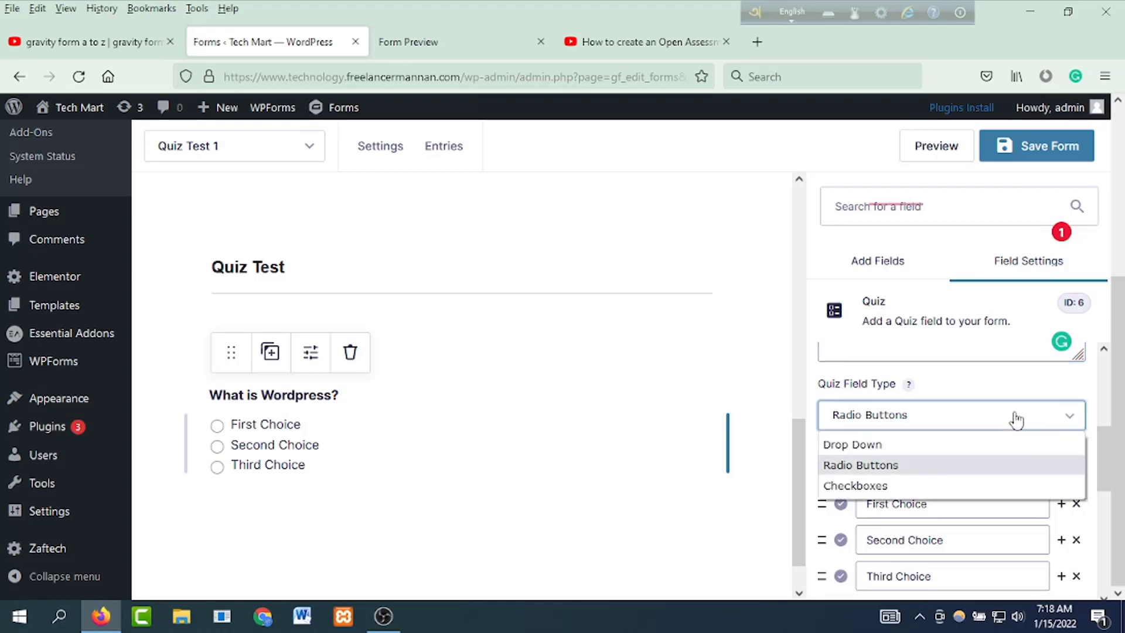
{"action": "left_click", "coordinate": [915, 447]}
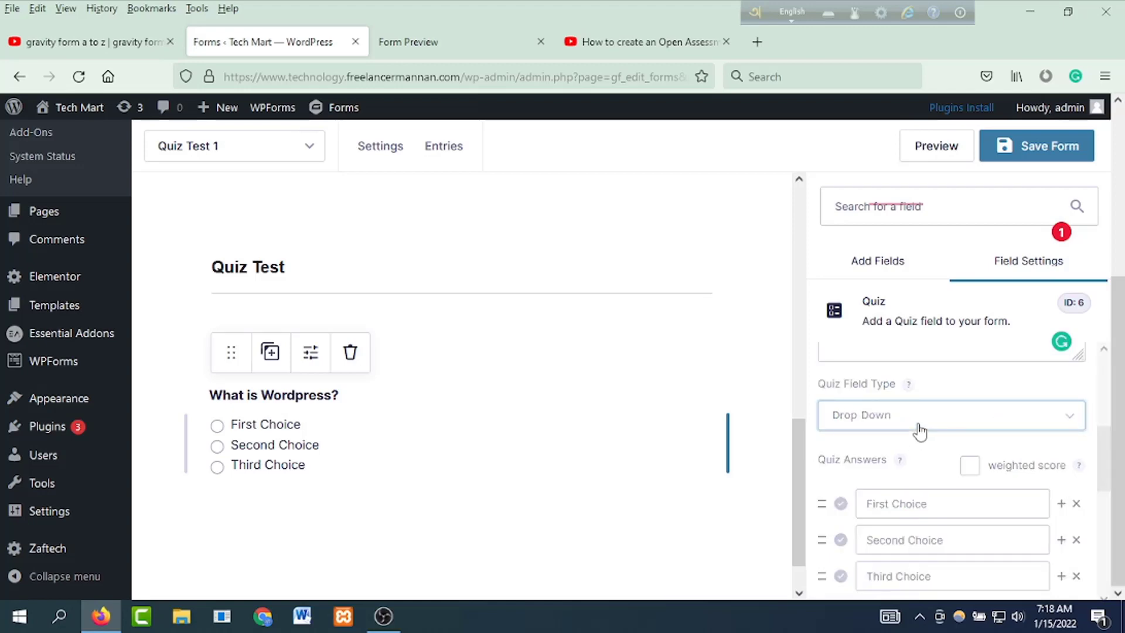
{"action": "left_click", "coordinate": [920, 425]}
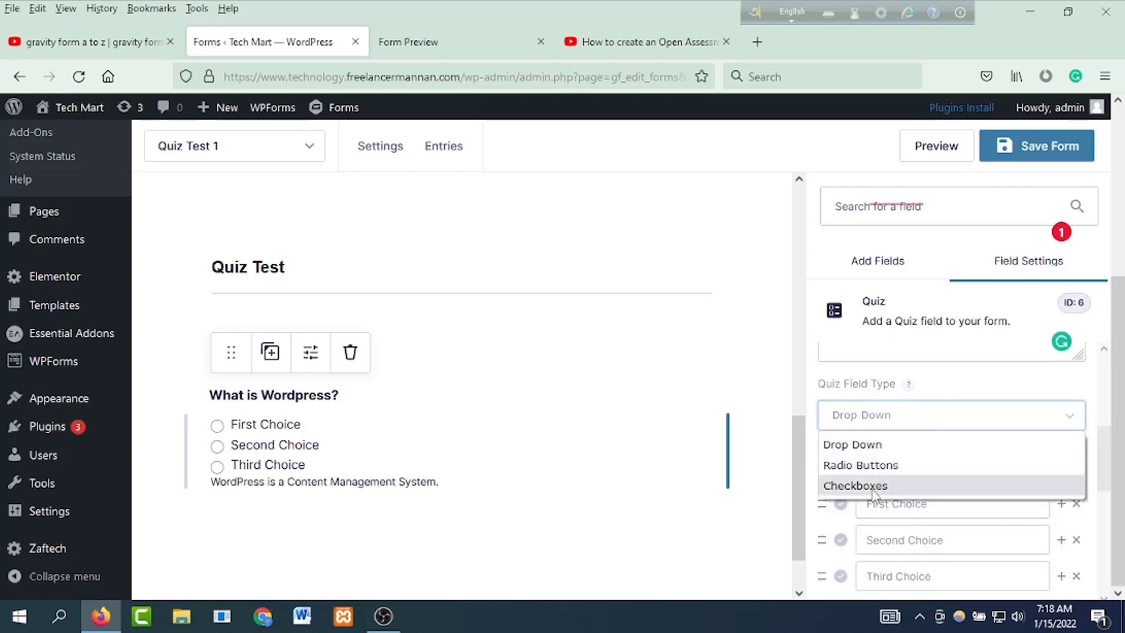
{"action": "left_click", "coordinate": [876, 486]}
{"action": "left_click", "coordinate": [917, 422]}
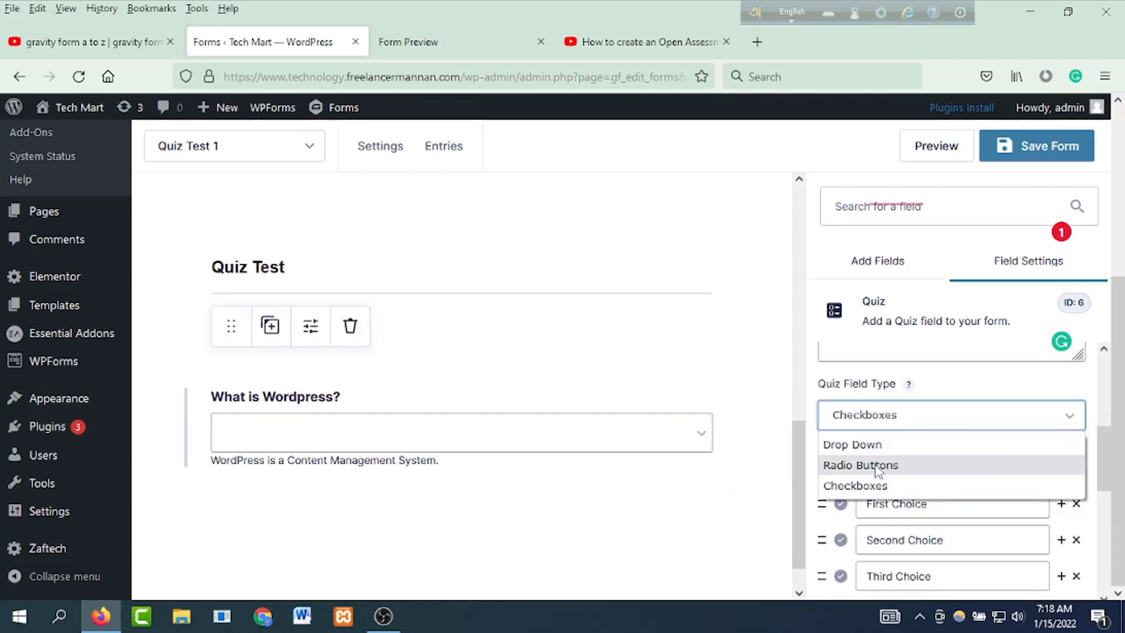
{"action": "left_click", "coordinate": [1007, 483]}
{"action": "scroll", "coordinate": [990, 474], "scroll_direction": "down", "scroll_amount": 2}
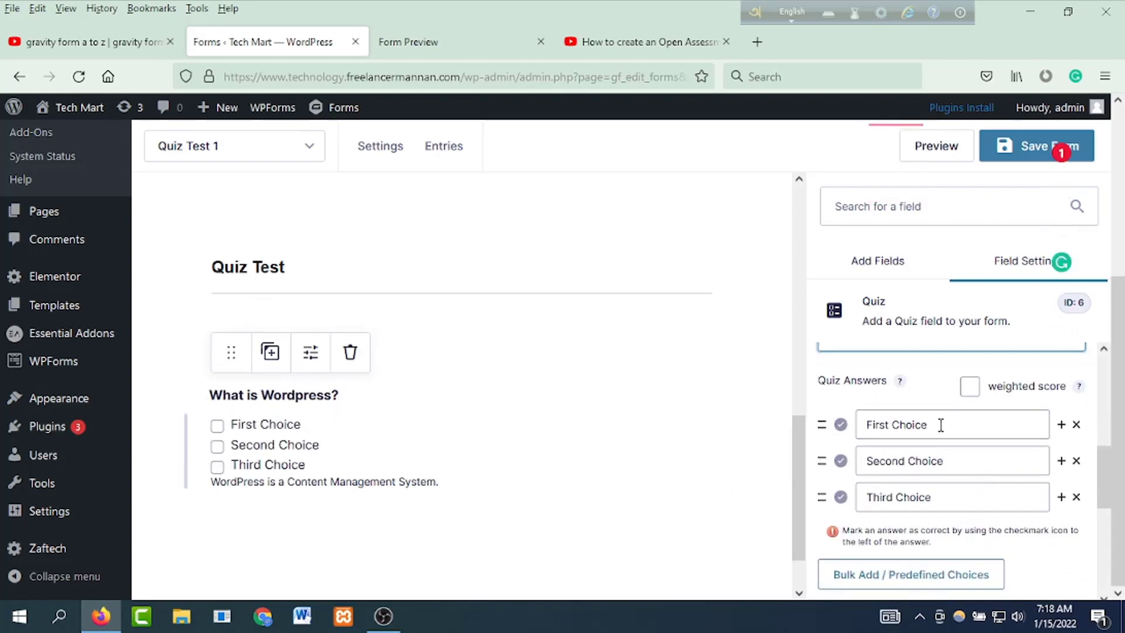
Step: Enter the answers CMS, Programming Language, Softwear and a fourth, Scripting Language
{"action": "left_click_drag", "start_coordinate": [940, 424], "coordinate": [805, 423]}
{"action": "type", "text": "CMS"}
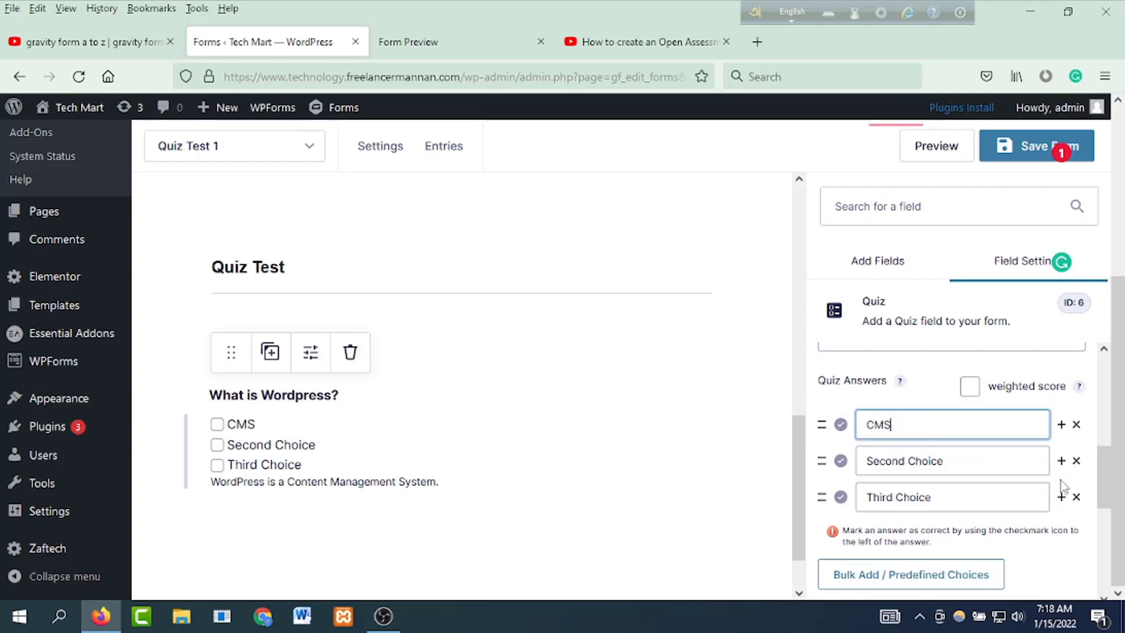
{"action": "left_click_drag", "start_coordinate": [933, 464], "coordinate": [782, 457]}
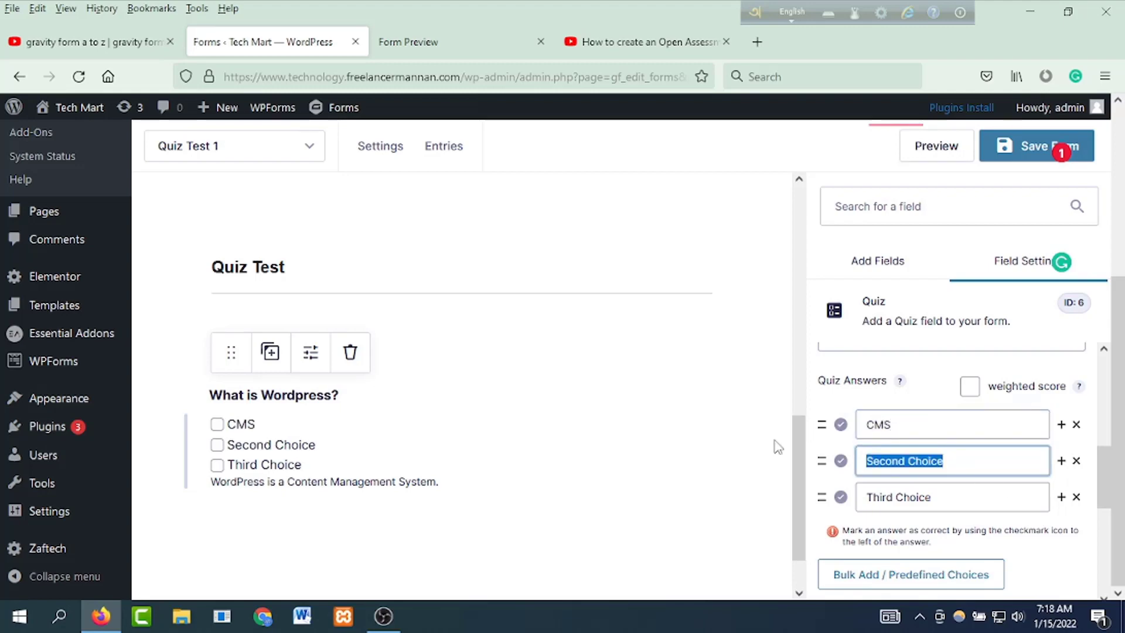
{"action": "type", "text": "Programming Language"}
{"action": "left_click_drag", "start_coordinate": [949, 495], "coordinate": [804, 492]}
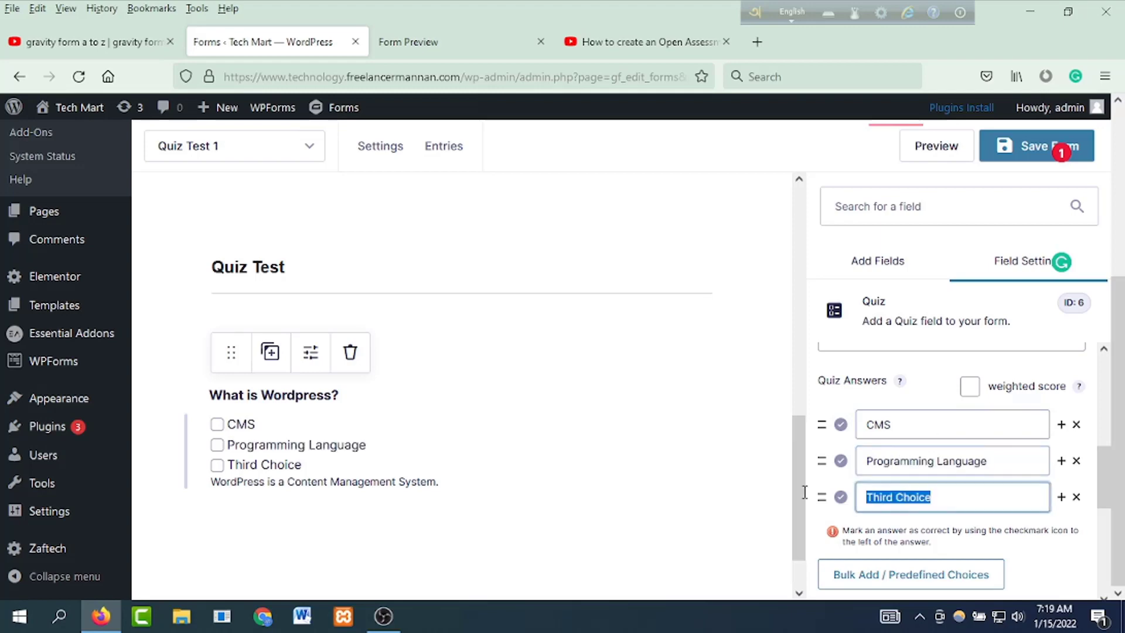
{"action": "type", "text": "S"}
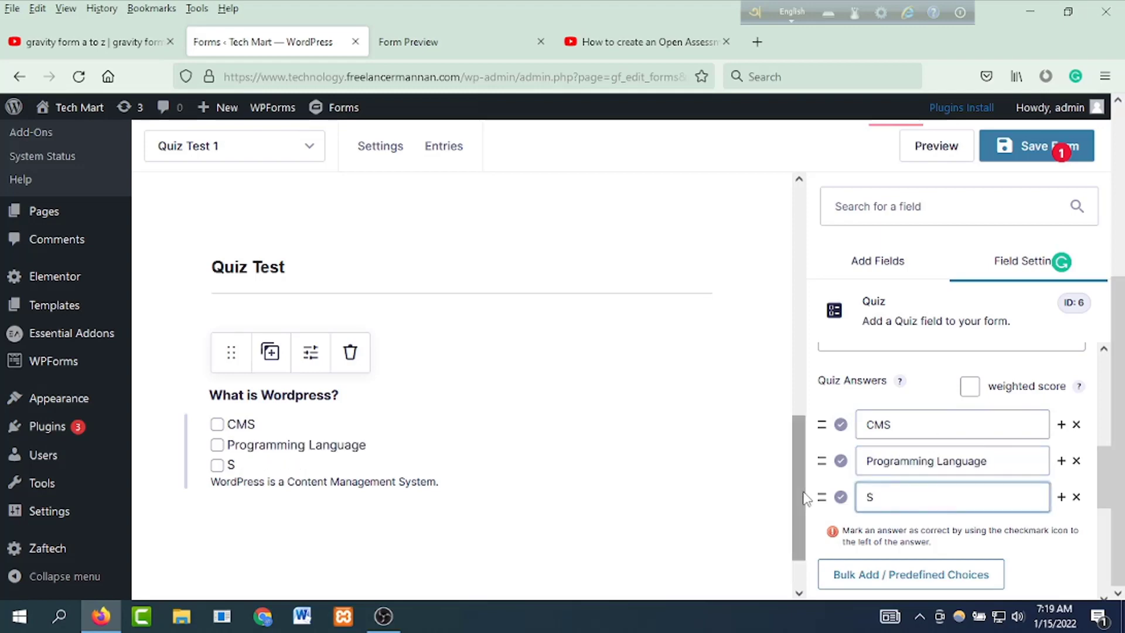
{"action": "type", "text": "oftwear"}
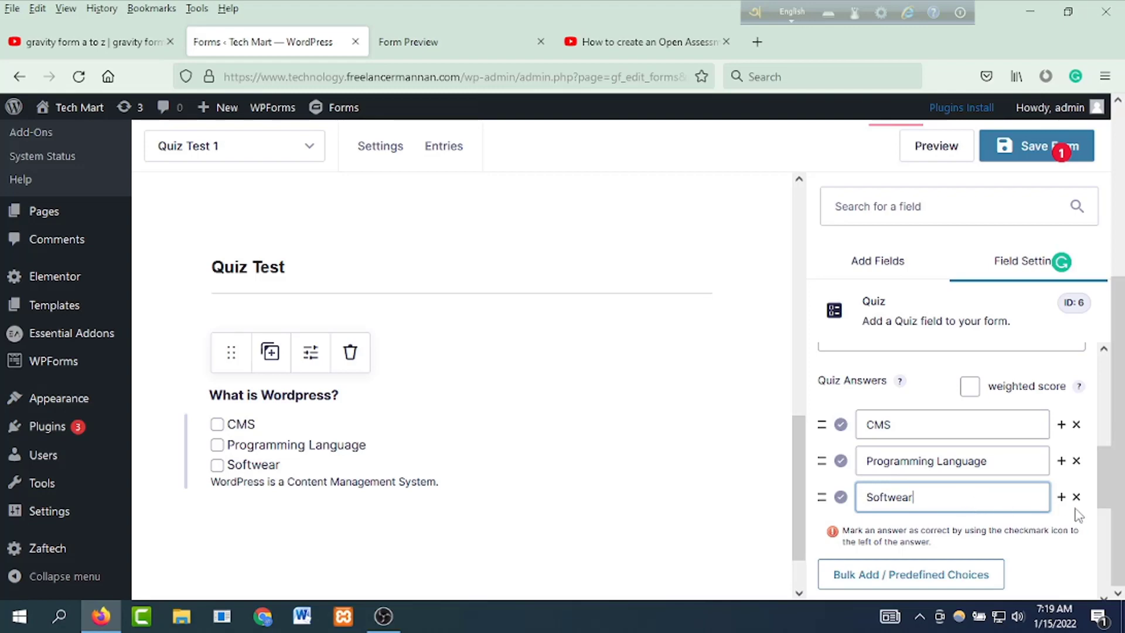
{"action": "left_click", "coordinate": [1061, 497]}
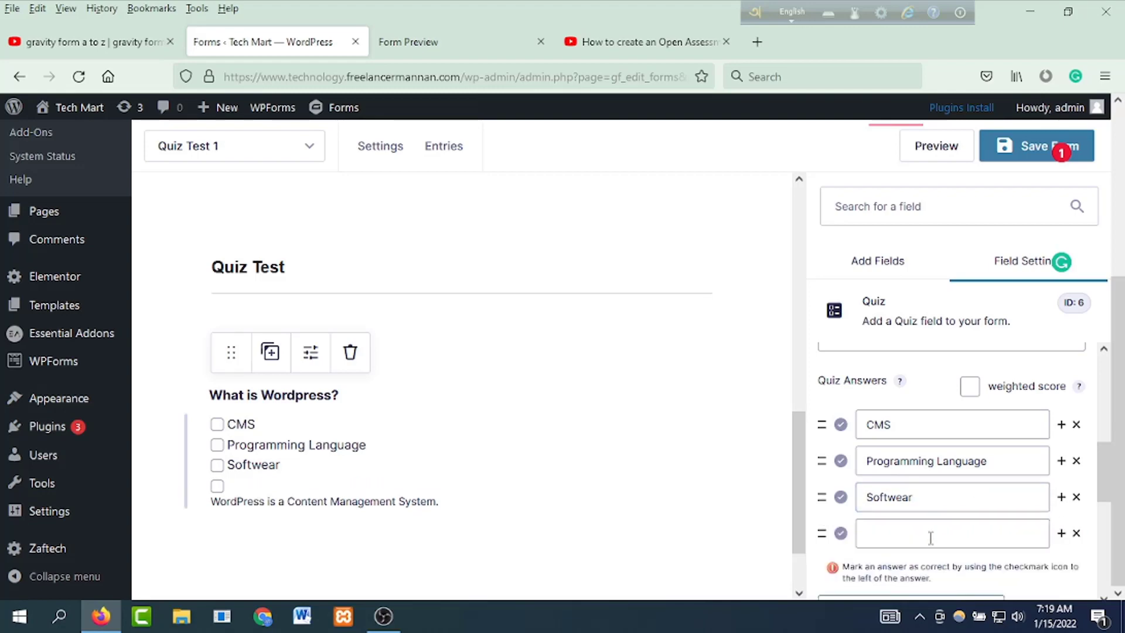
{"action": "left_click", "coordinate": [930, 536]}
{"action": "type", "text": "S"}
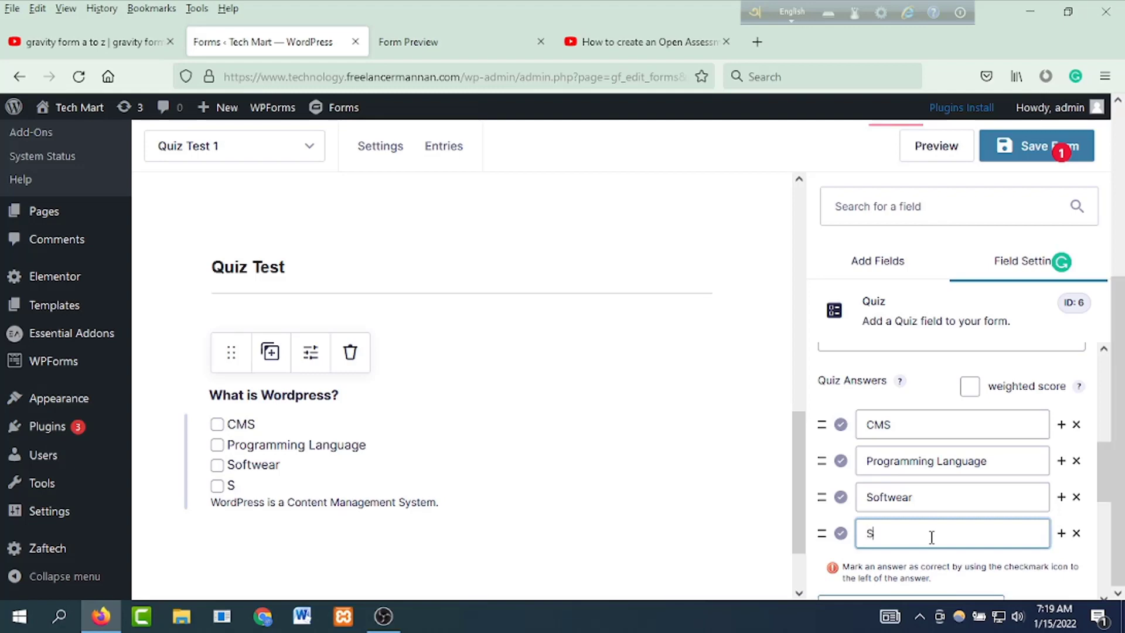
{"action": "type", "text": "cripting Language"}
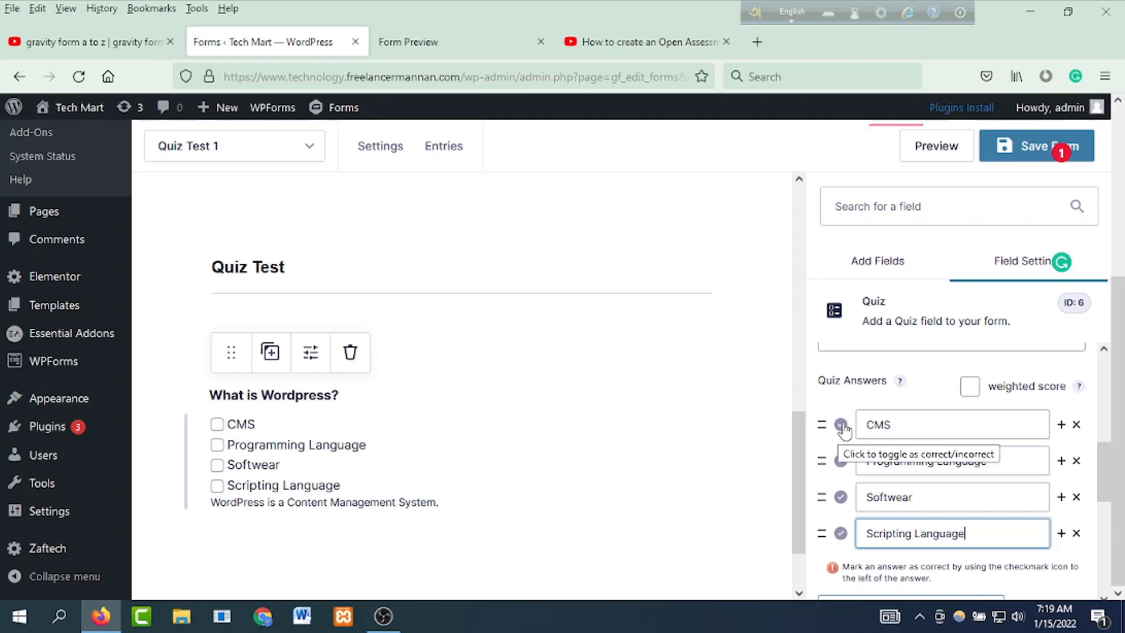
Step: Mark CMS as the correct answer and give it a weighted score of 10
{"action": "left_click", "coordinate": [841, 424]}
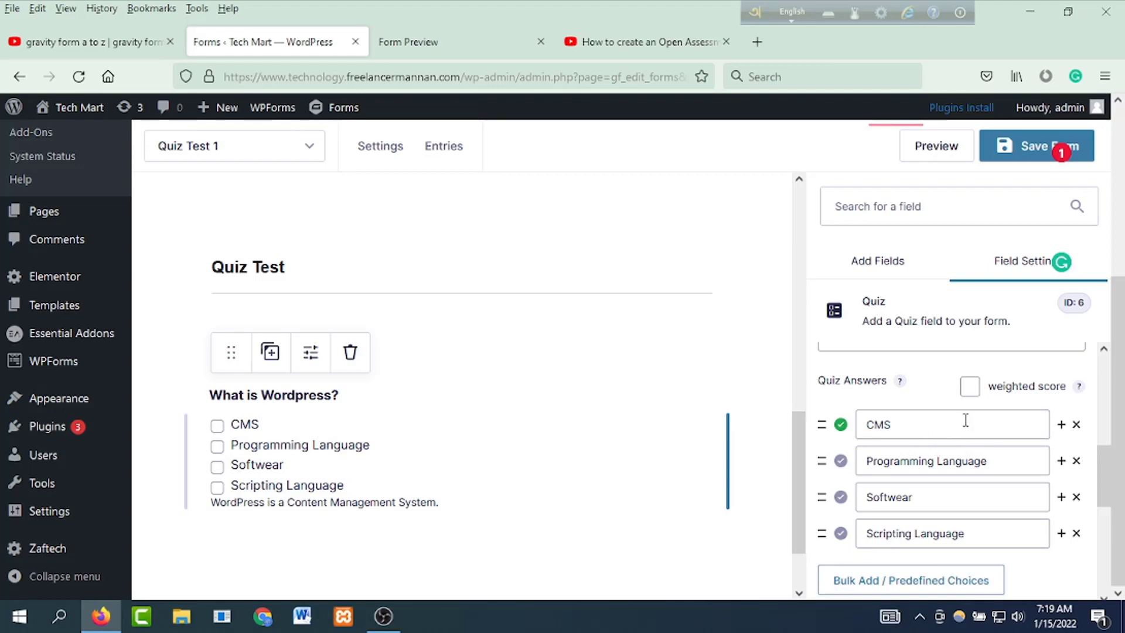
{"action": "left_click", "coordinate": [970, 387]}
{"action": "left_click", "coordinate": [1023, 421]}
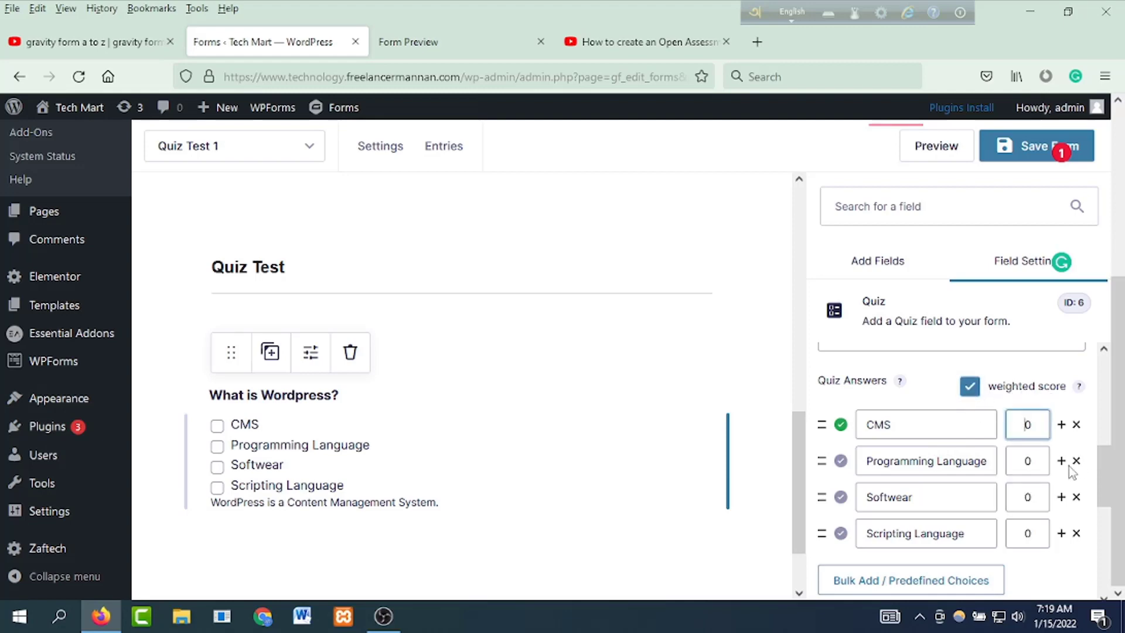
{"action": "type", "text": "100"}
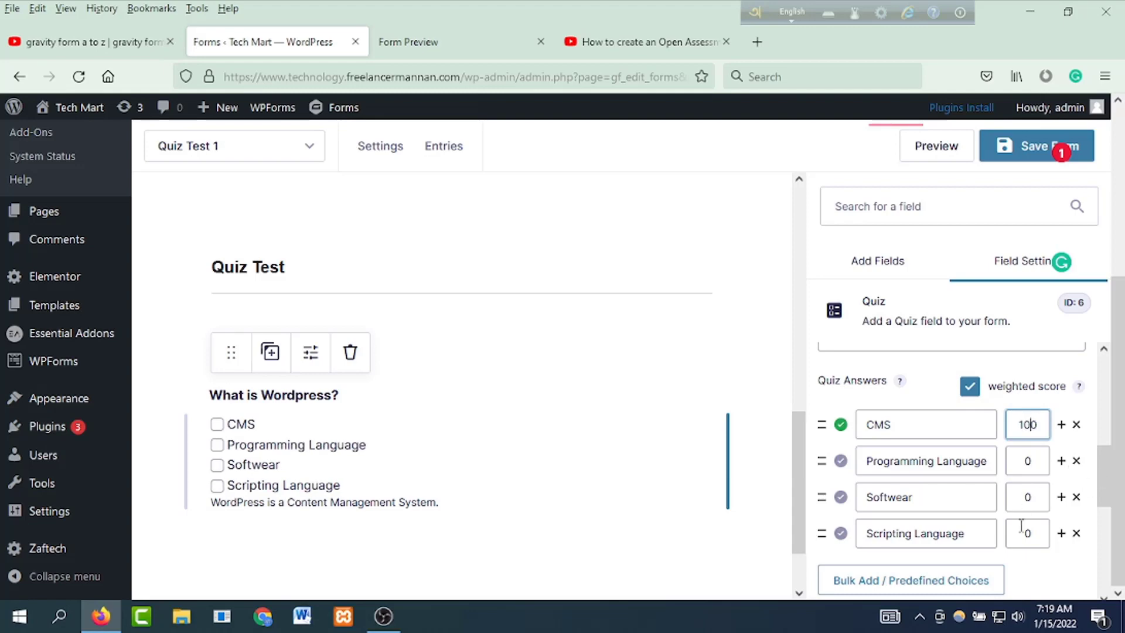
{"action": "key", "text": "BackSpace"}
{"action": "scroll", "coordinate": [1022, 523], "scroll_direction": "down", "scroll_amount": 4}
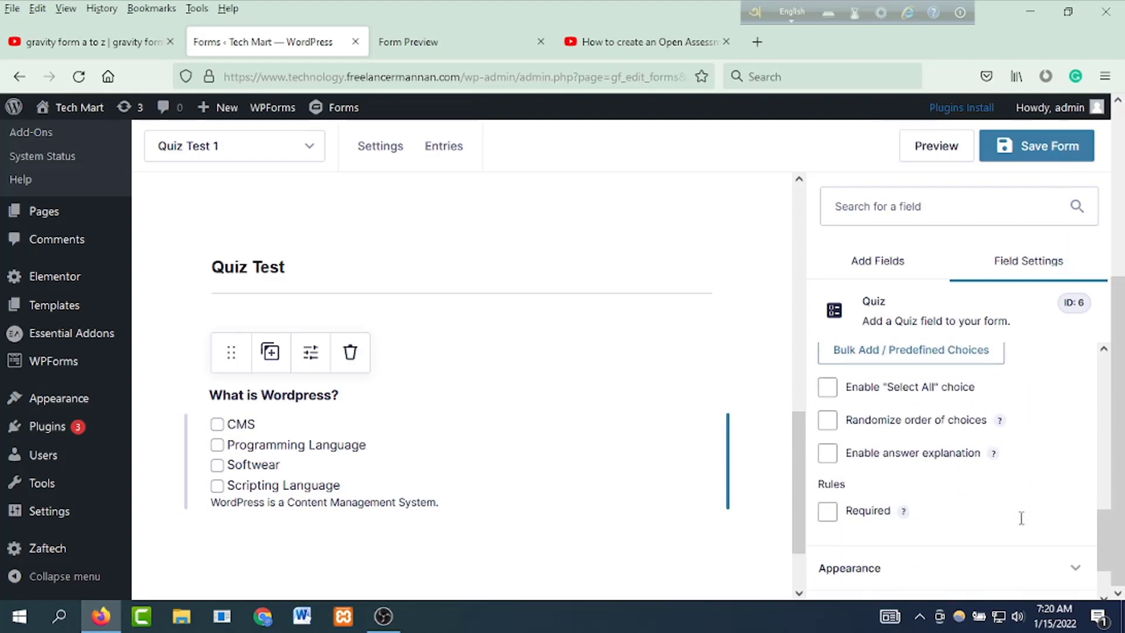
Step: Turn on 'Randomize order of choices' for the Wordpress question's answers
{"action": "scroll", "coordinate": [1022, 523], "scroll_direction": "up", "scroll_amount": 2}
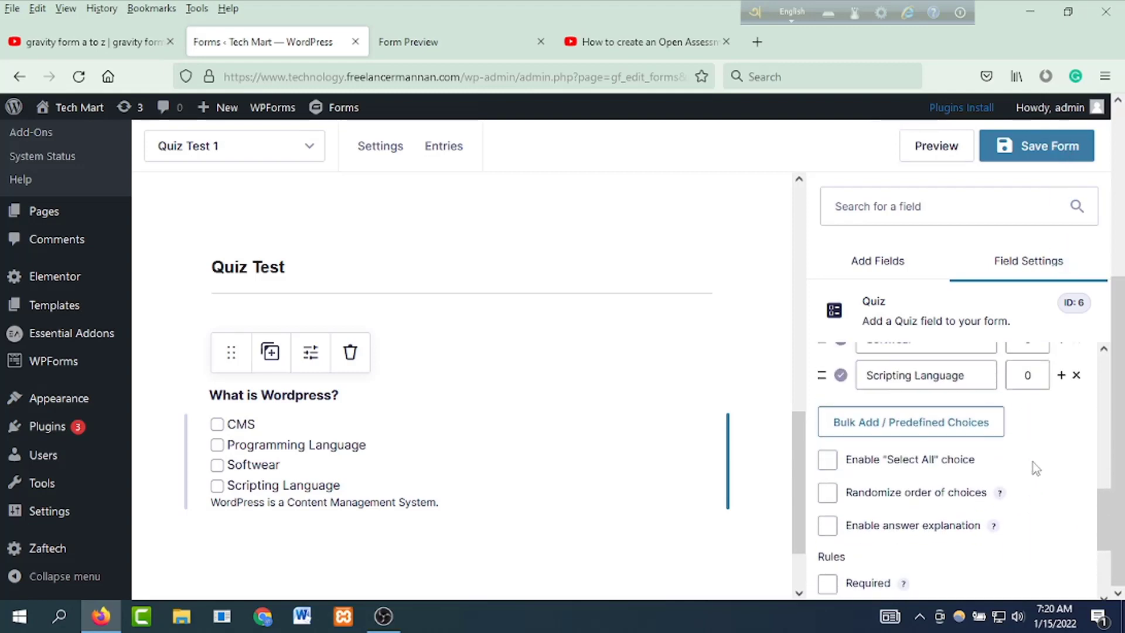
{"action": "left_click", "coordinate": [829, 467]}
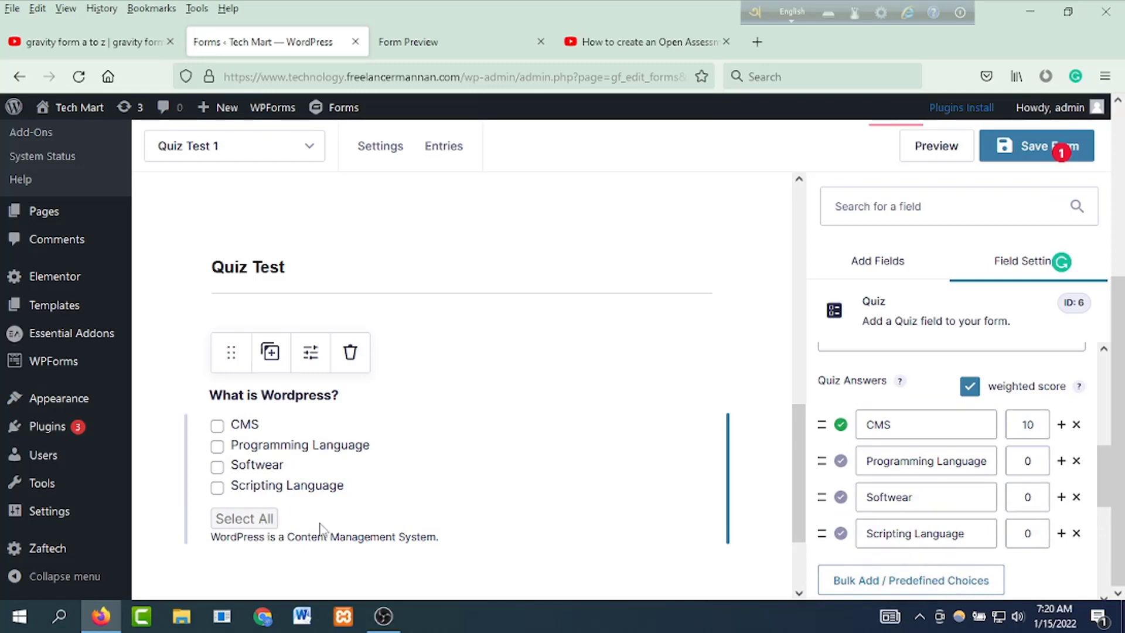
{"action": "scroll", "coordinate": [879, 474], "scroll_direction": "down", "scroll_amount": 3}
{"action": "left_click", "coordinate": [827, 460]}
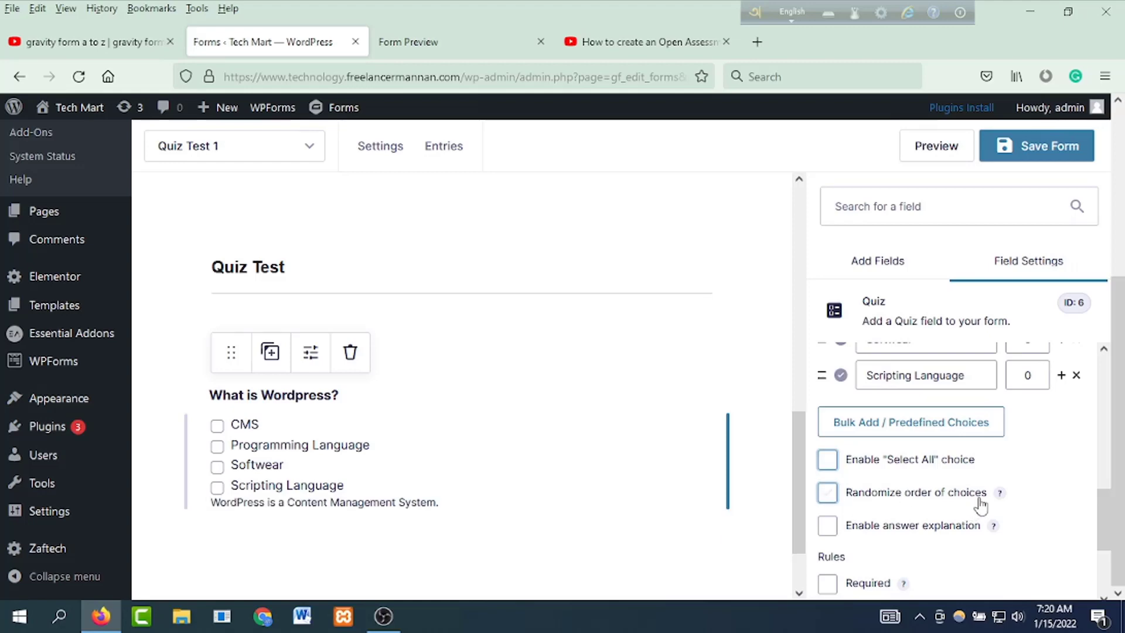
{"action": "left_click", "coordinate": [828, 496]}
{"action": "left_click", "coordinate": [828, 497]}
Step: Enable answer explanation and move 'WordPress is a Content Management System.' from the description into it
{"action": "scroll", "coordinate": [943, 516], "scroll_direction": "down", "scroll_amount": 2}
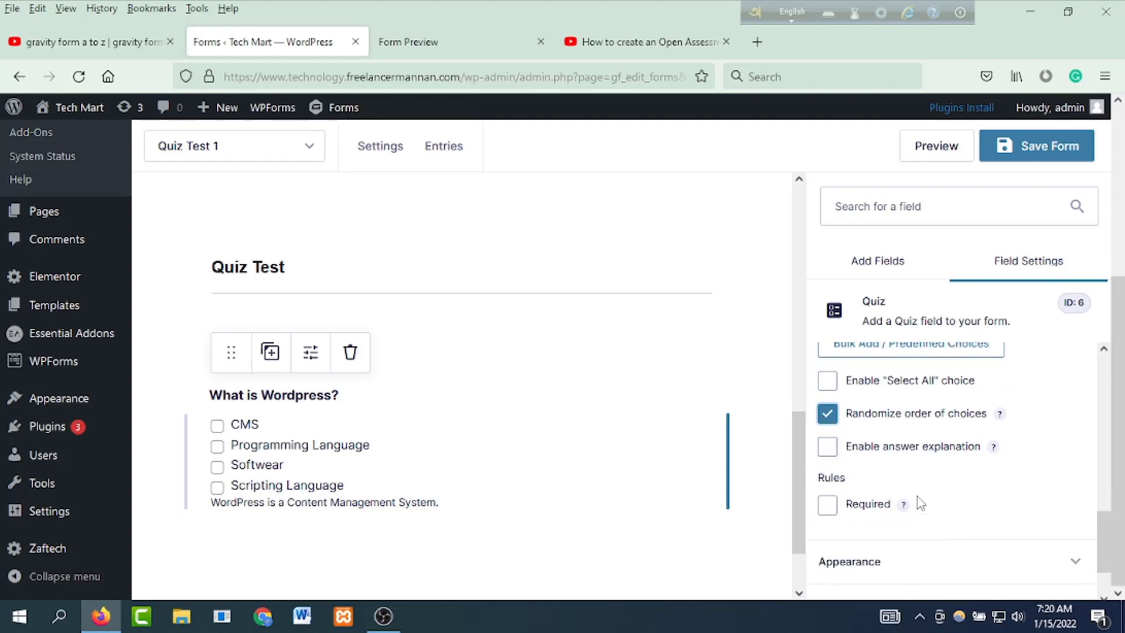
{"action": "left_click", "coordinate": [827, 450]}
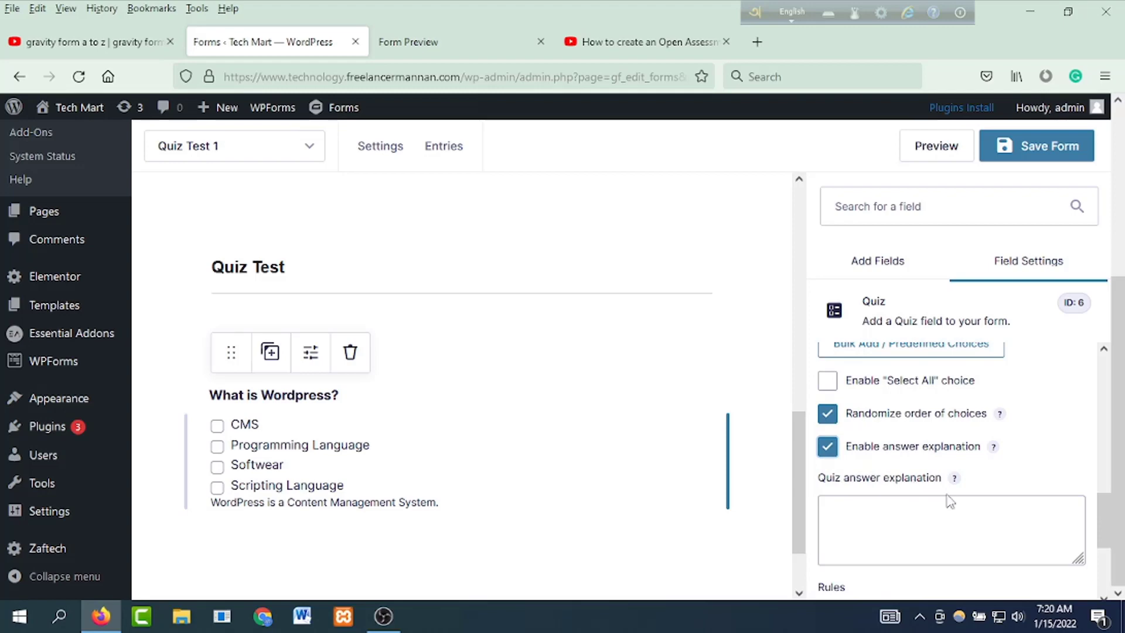
{"action": "scroll", "coordinate": [904, 517], "scroll_direction": "up", "scroll_amount": 10}
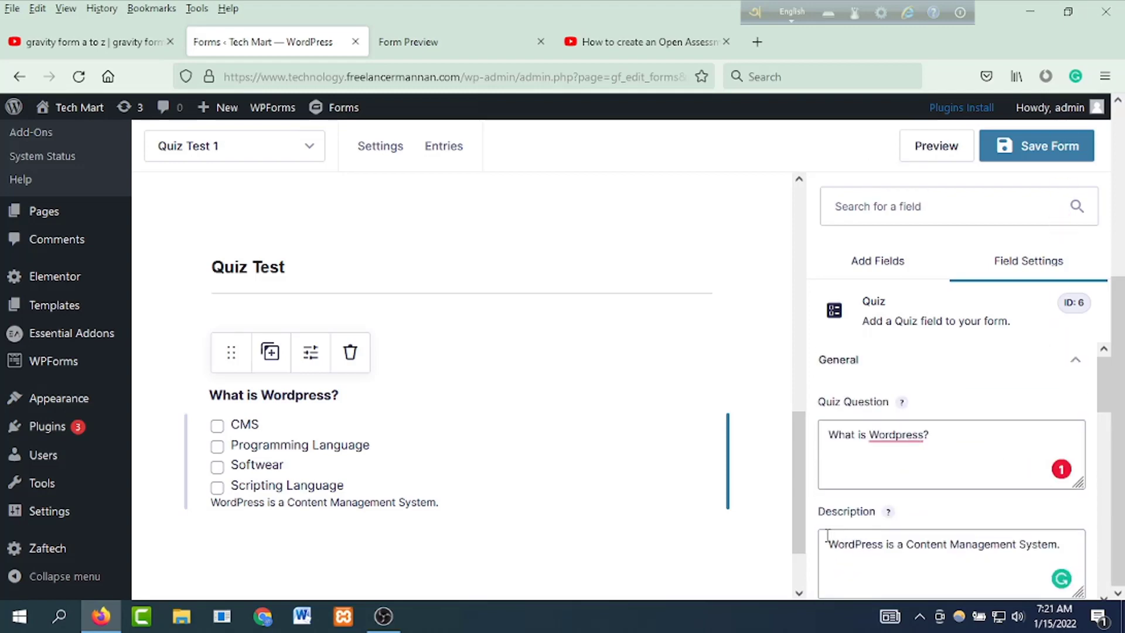
{"action": "left_click_drag", "start_coordinate": [827, 536], "coordinate": [1055, 543]}
{"action": "key", "text": "ctrl+c"}
{"action": "key", "text": "BackSpace"}
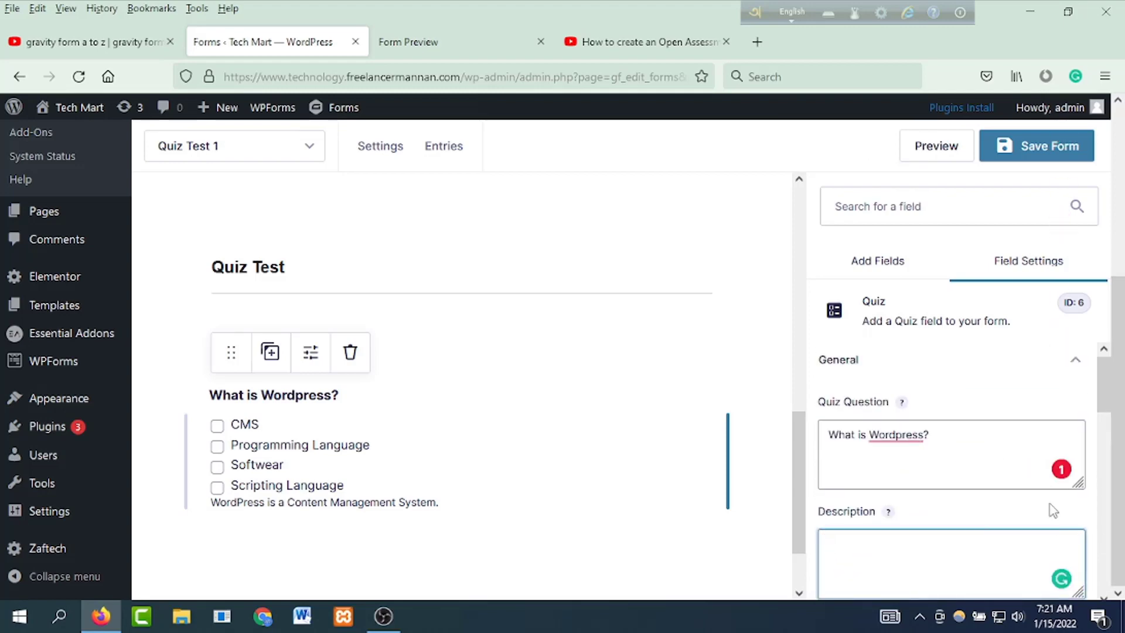
{"action": "scroll", "coordinate": [1053, 511], "scroll_direction": "down", "scroll_amount": 10}
{"action": "scroll", "coordinate": [920, 445], "scroll_direction": "up", "scroll_amount": 3}
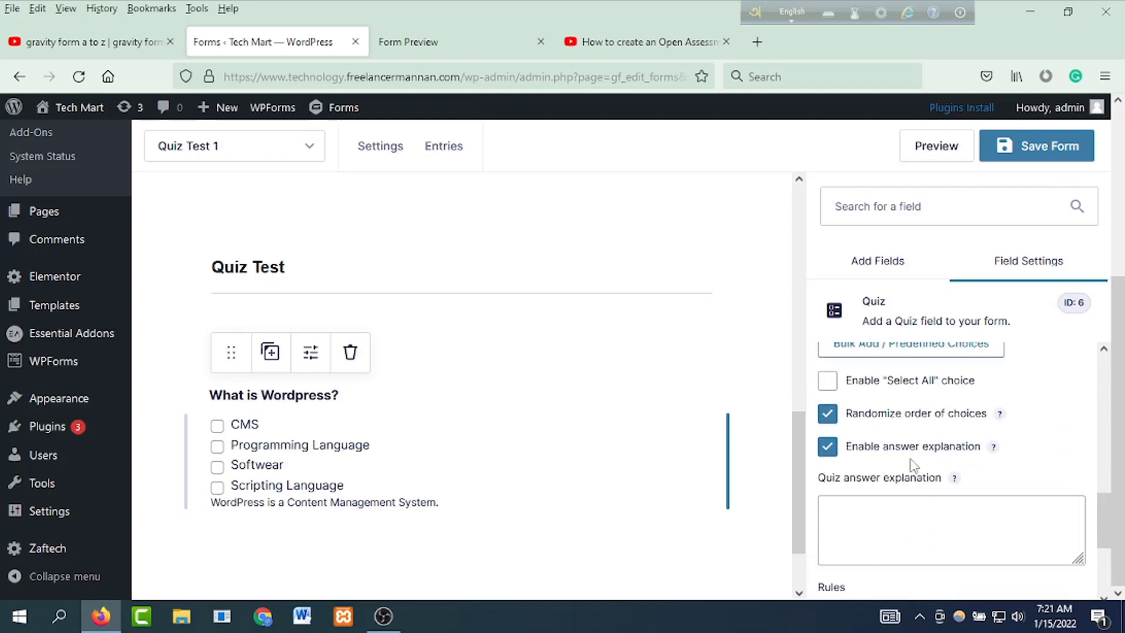
{"action": "left_click", "coordinate": [919, 512]}
{"action": "key", "text": "ctrl+v"}
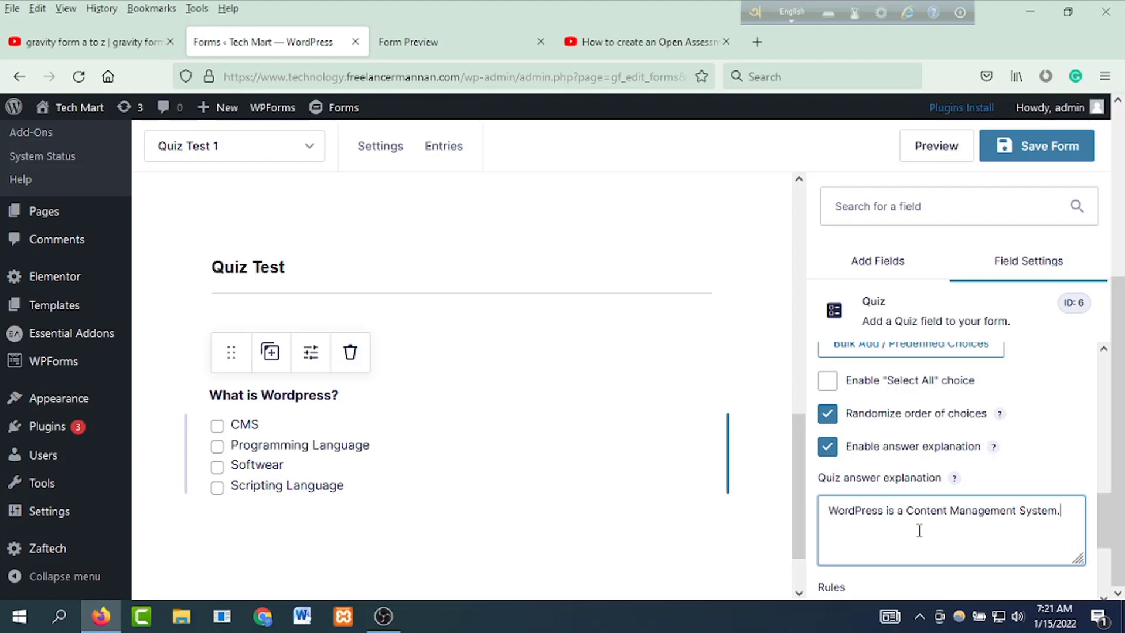
{"action": "scroll", "coordinate": [918, 518], "scroll_direction": "down", "scroll_amount": 3}
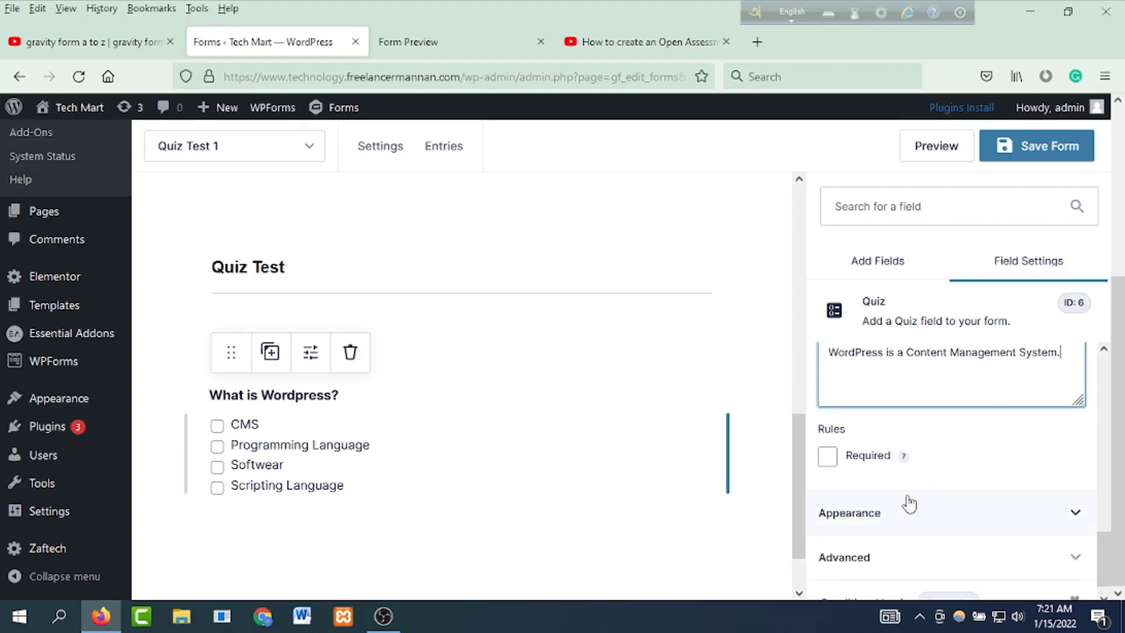
Step: Tick Required on 'What is Wordpress?' and review its Appearance and Advanced settings
{"action": "left_click", "coordinate": [827, 456]}
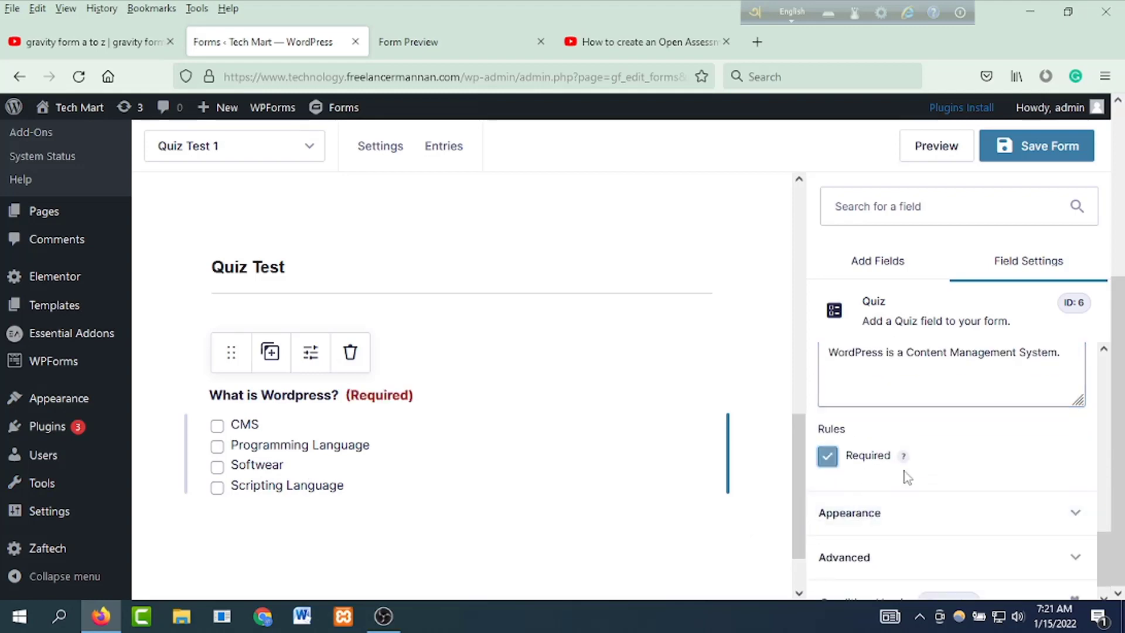
{"action": "left_click", "coordinate": [963, 519]}
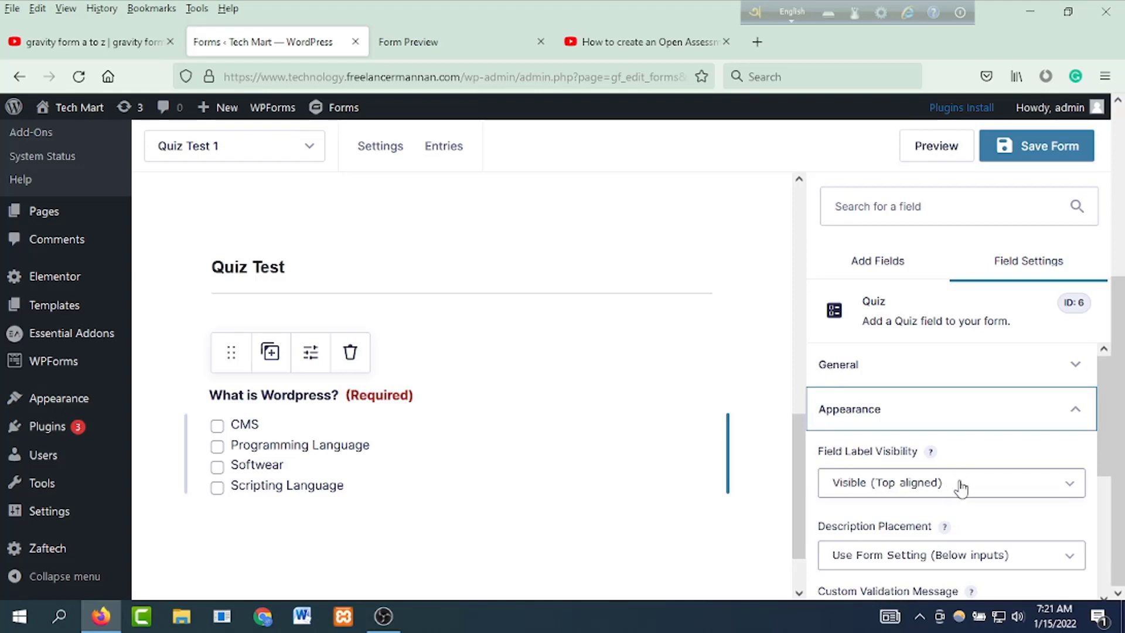
{"action": "scroll", "coordinate": [996, 516], "scroll_direction": "down", "scroll_amount": 2}
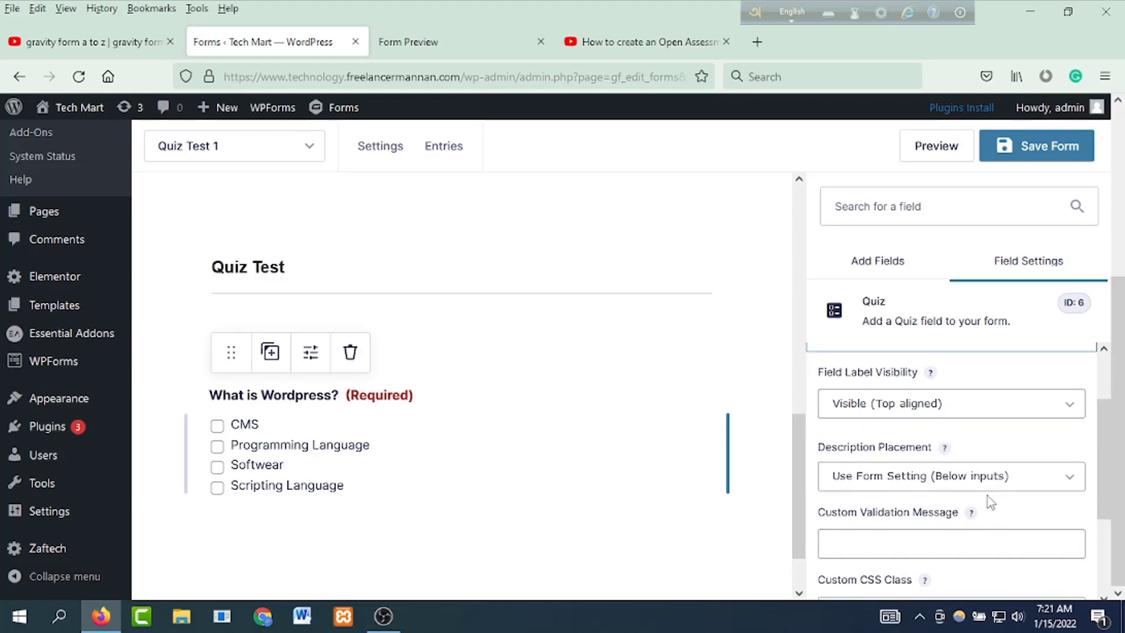
{"action": "scroll", "coordinate": [1049, 493], "scroll_direction": "down", "scroll_amount": 3}
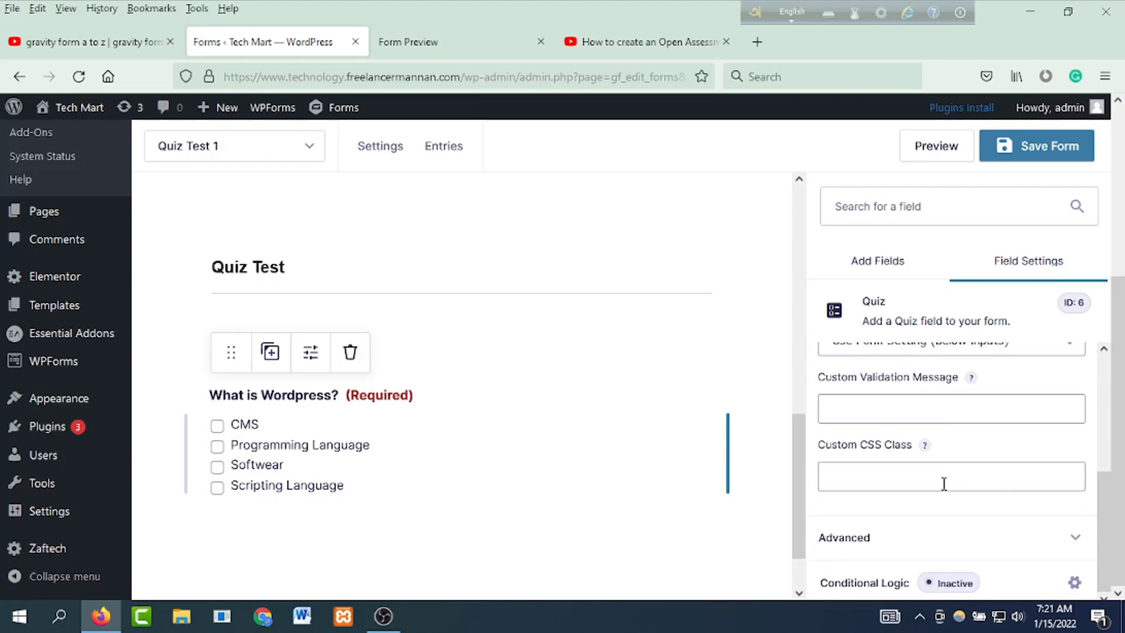
{"action": "left_click", "coordinate": [952, 544]}
{"action": "scroll", "coordinate": [952, 508], "scroll_direction": "down", "scroll_amount": 3}
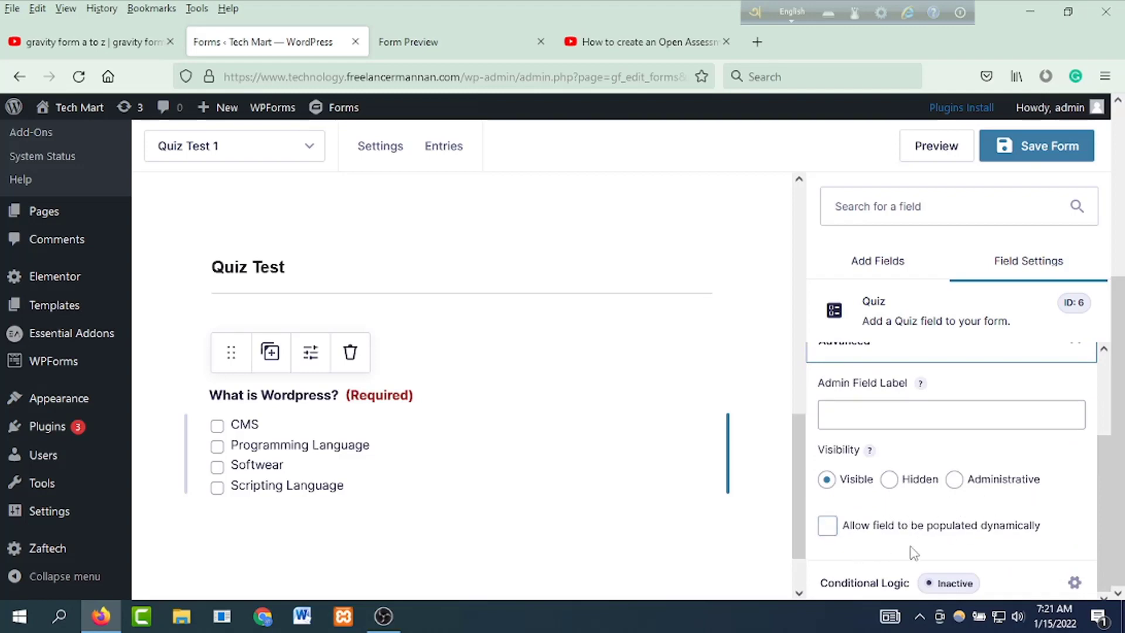
{"action": "scroll", "coordinate": [940, 542], "scroll_direction": "up", "scroll_amount": 3}
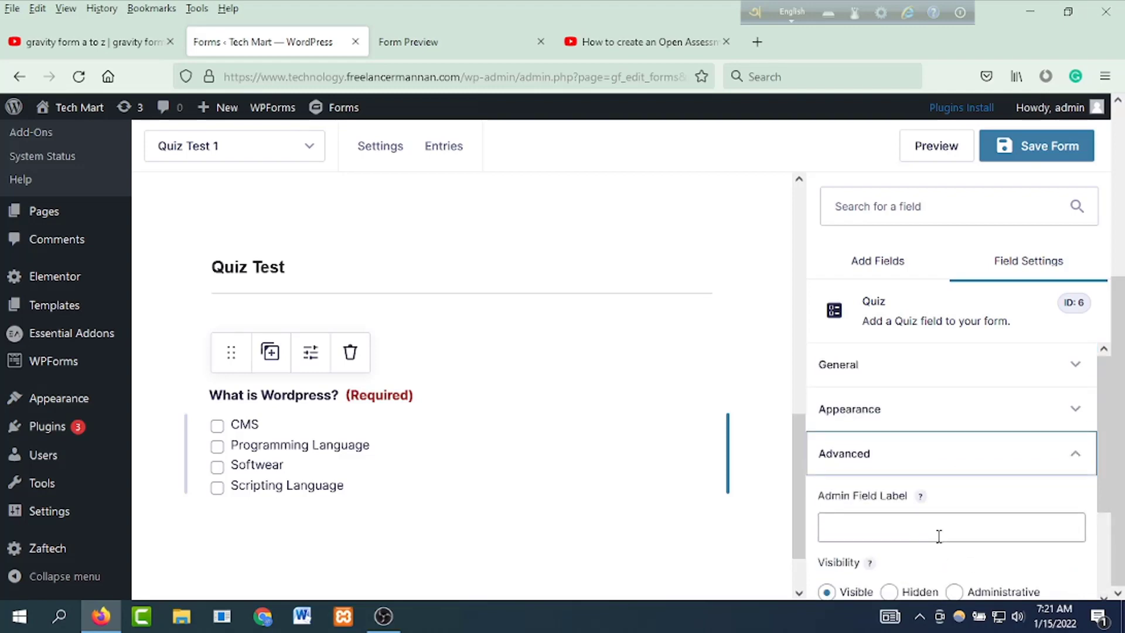
{"action": "left_click", "coordinate": [672, 558]}
Step: Add a second quiz field titled 'What is HTML?' with first answer 'Programming Language'
{"action": "left_click_drag", "start_coordinate": [888, 510], "coordinate": [377, 553]}
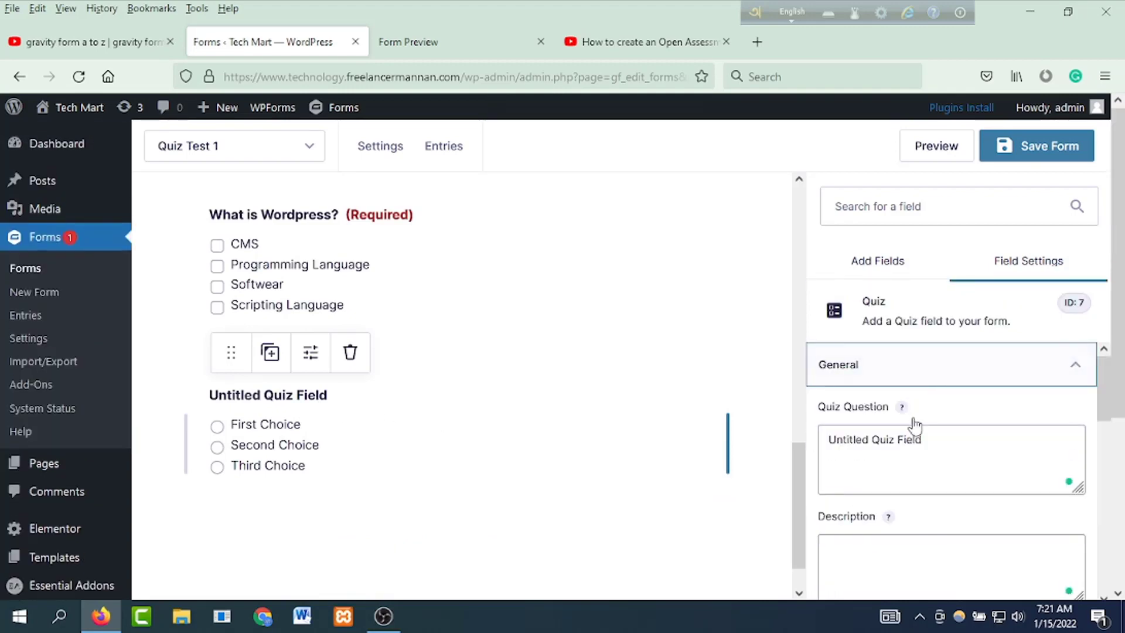
{"action": "left_click_drag", "start_coordinate": [947, 449], "coordinate": [753, 438]}
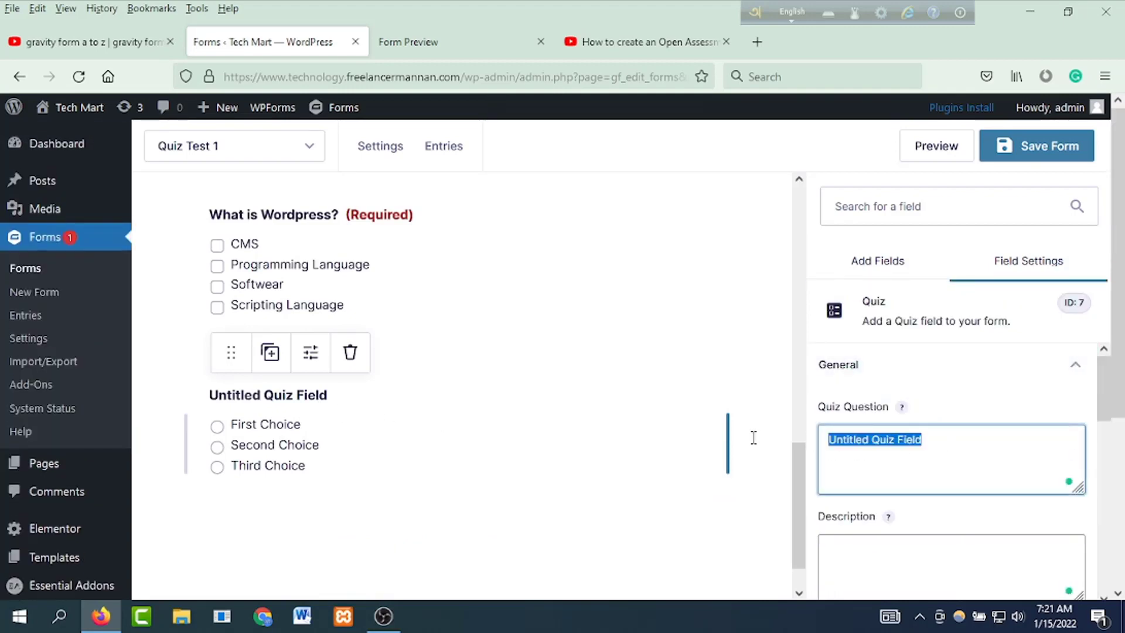
{"action": "type", "text": "What "}
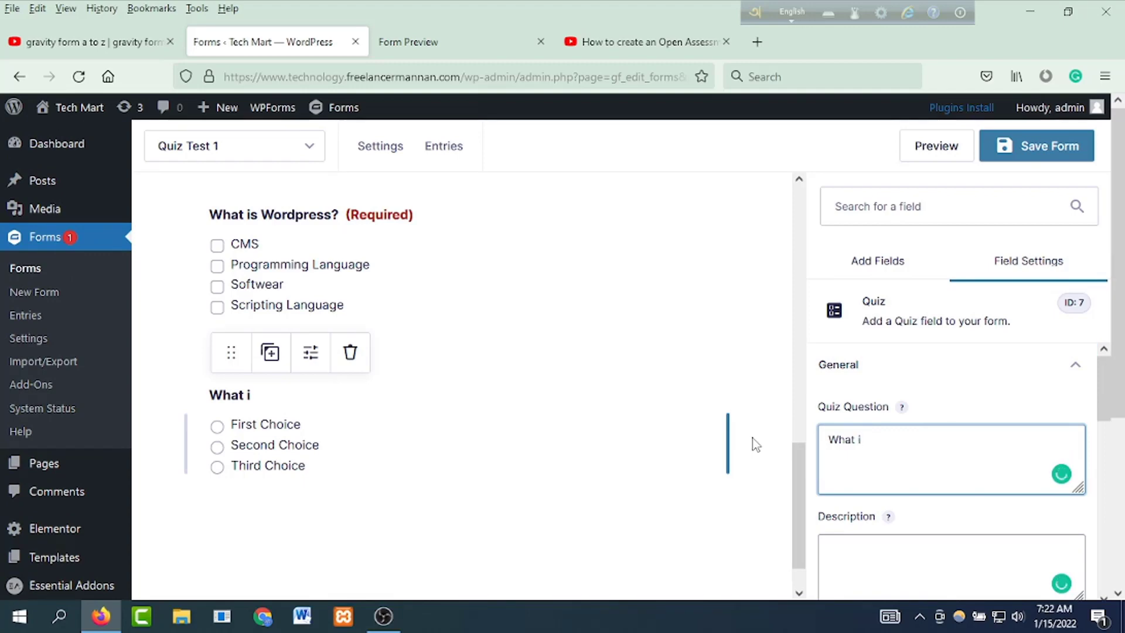
{"action": "type", "text": "is"}
{"action": "type", "text": "HTML?"}
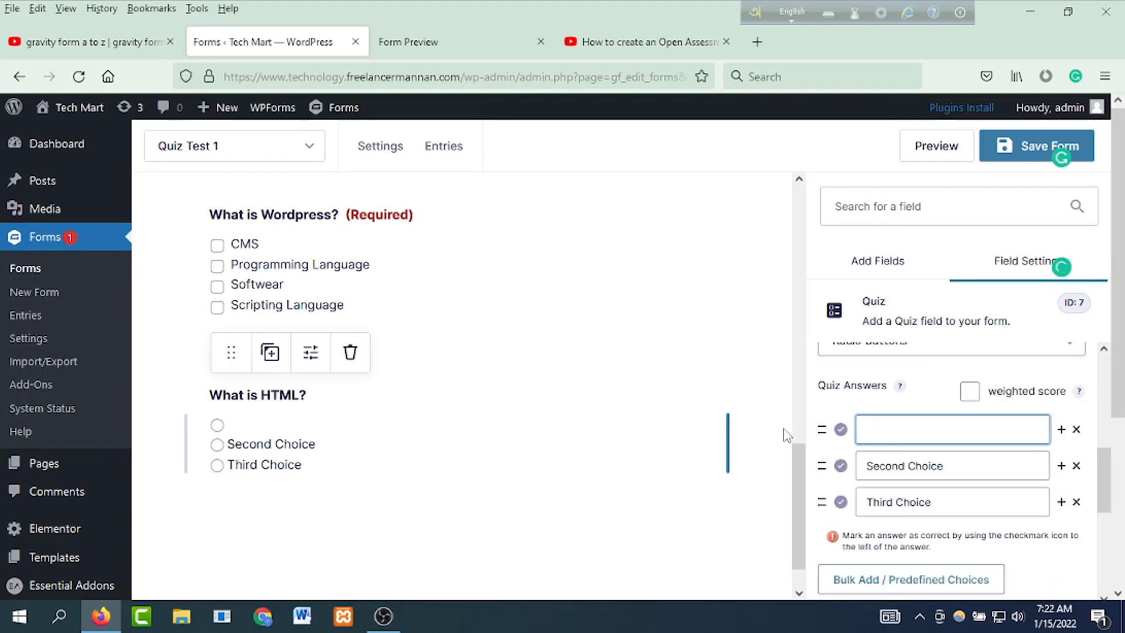
{"action": "type", "text": "Progr"}
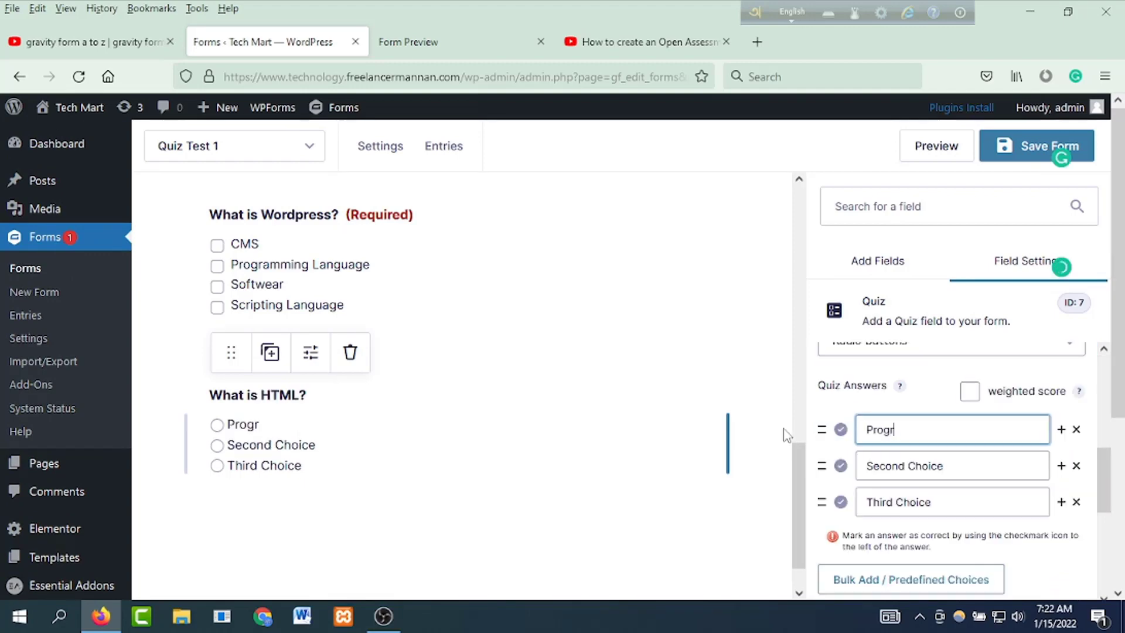
{"action": "type", "text": "amming Language"}
Step: Fill in answers CMS and Scripting Language, then add a fourth answer 'Softwear'
{"action": "key", "text": "Tab"}
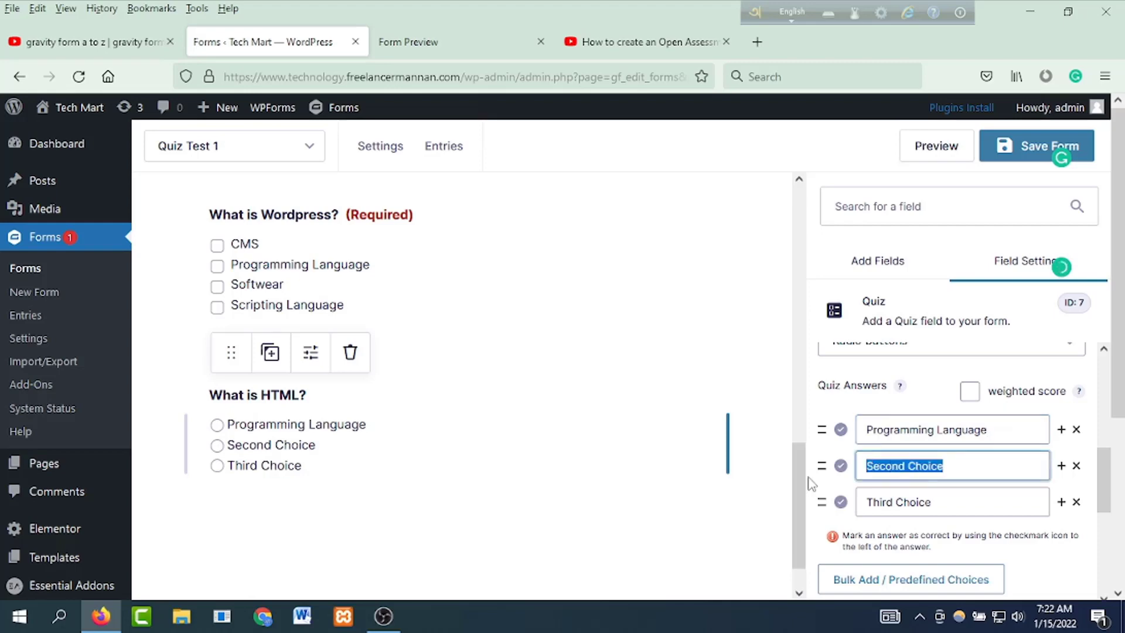
{"action": "type", "text": "CMS"}
{"action": "key", "text": "Tab"}
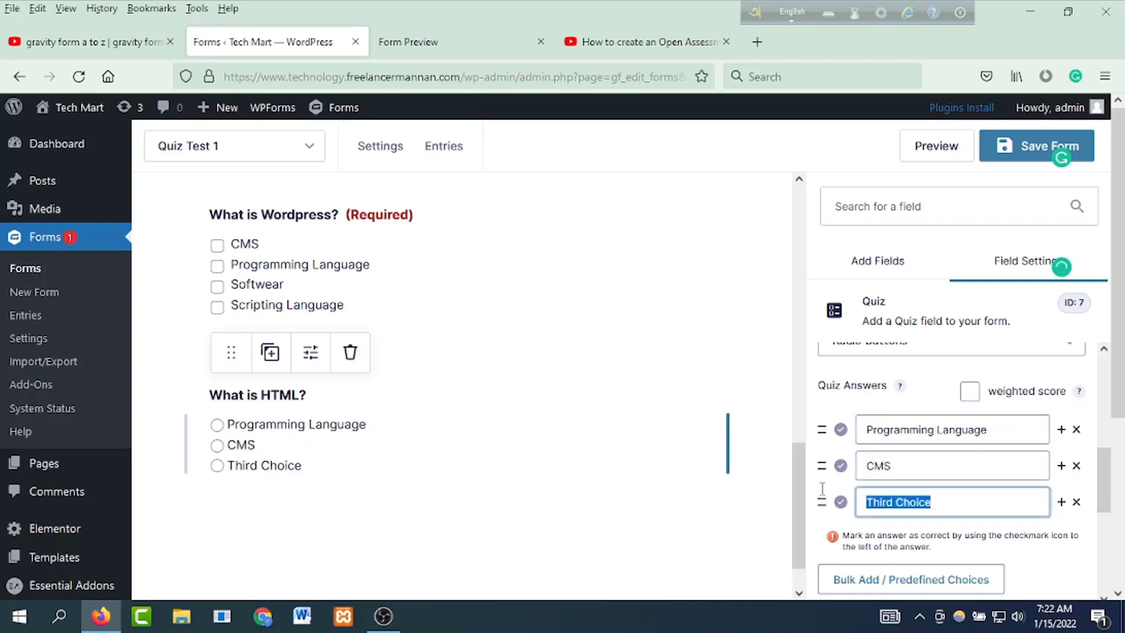
{"action": "type", "text": "Sc"}
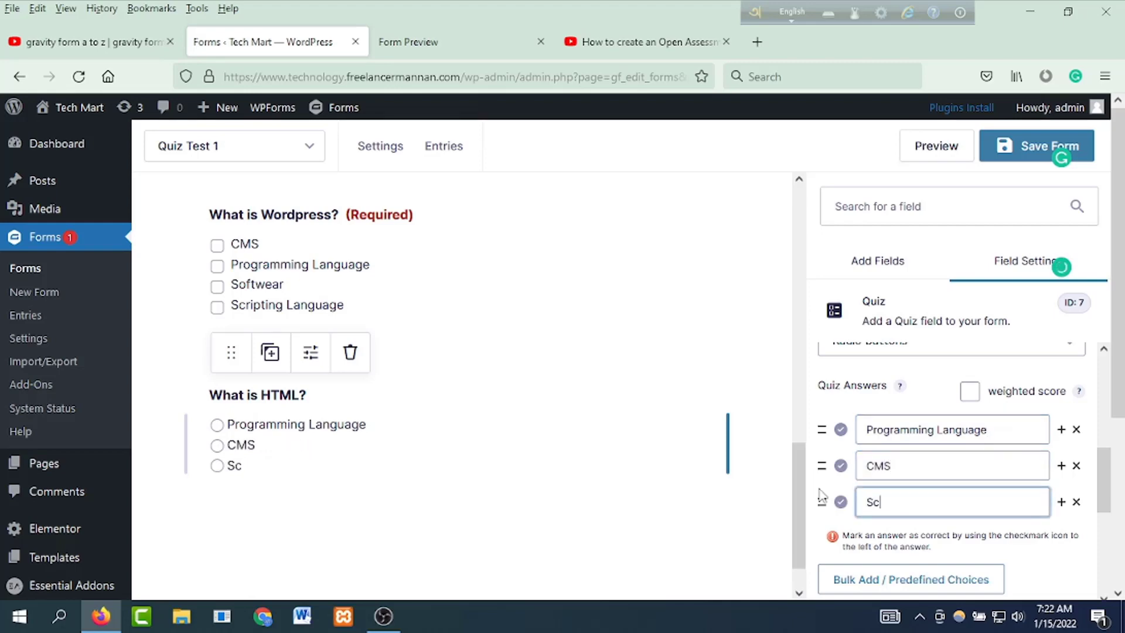
{"action": "type", "text": "ripting Language"}
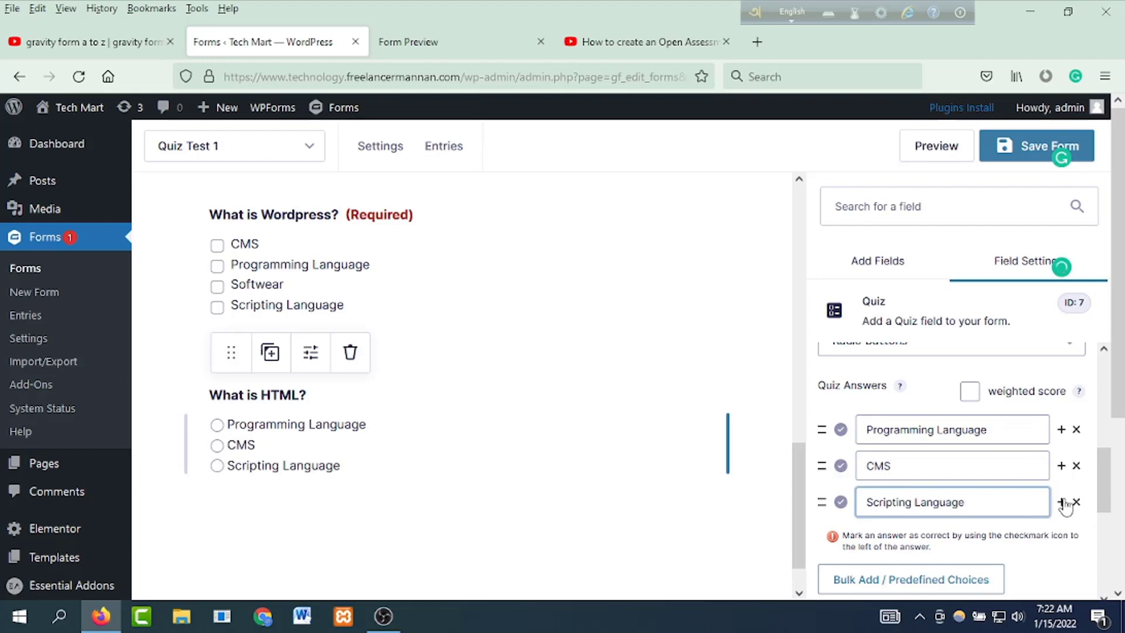
{"action": "left_click", "coordinate": [1060, 502]}
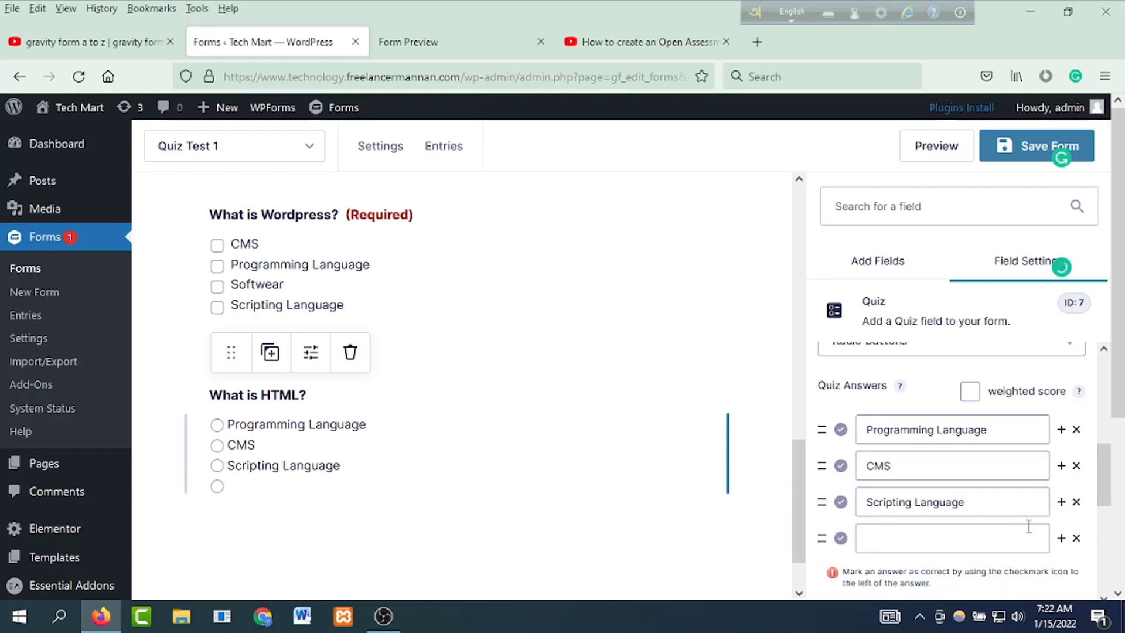
{"action": "left_click", "coordinate": [928, 532]}
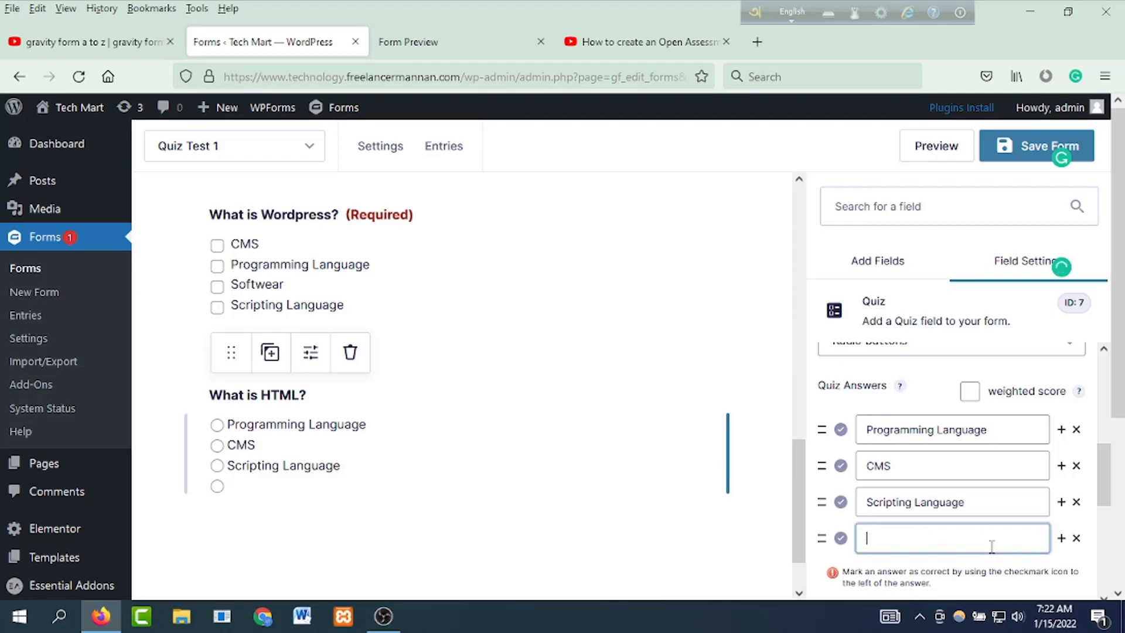
{"action": "type", "text": "Softwear"}
{"action": "scroll", "coordinate": [895, 486], "scroll_direction": "down", "scroll_amount": 2}
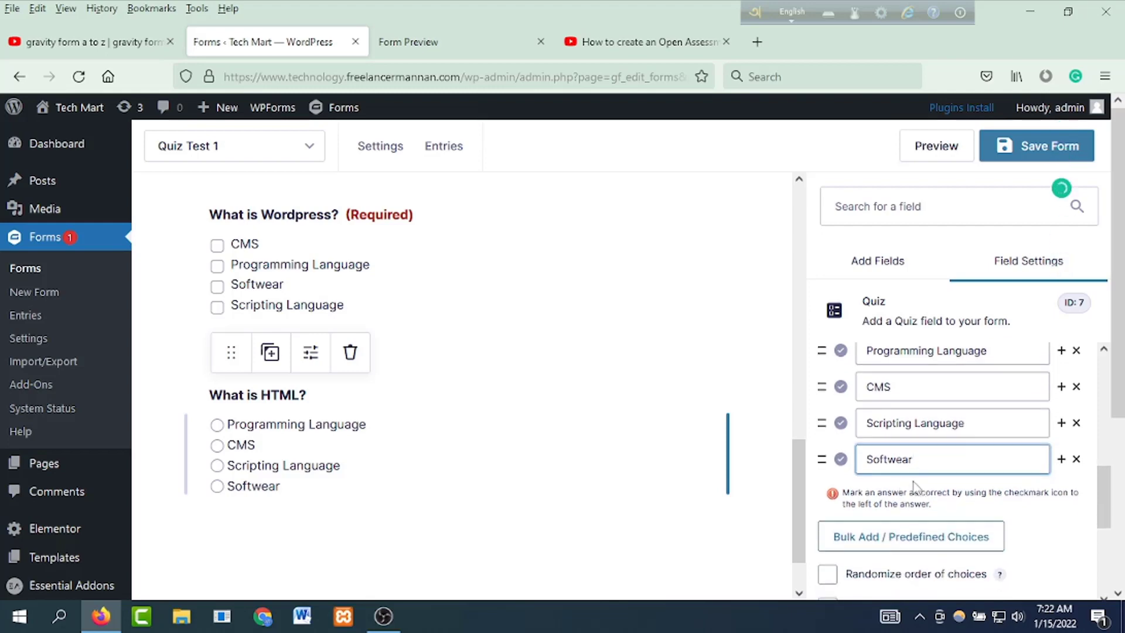
{"action": "scroll", "coordinate": [961, 511], "scroll_direction": "down", "scroll_amount": 2}
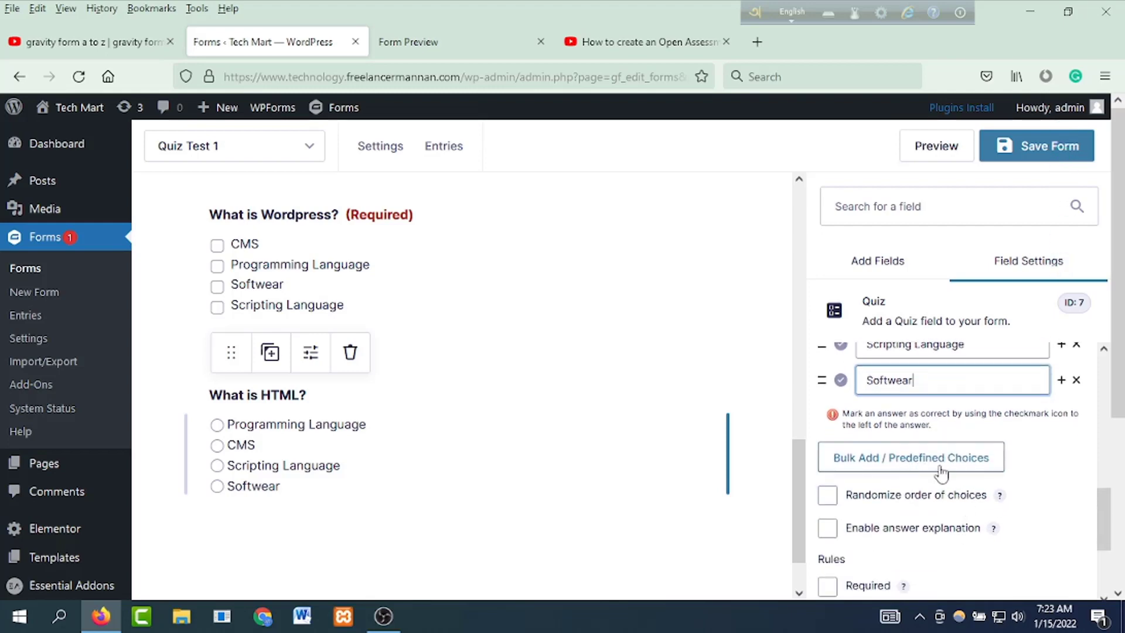
Step: Randomize the 'What is HTML?' answer order and tick Required, leaving answer explanation off
{"action": "left_click", "coordinate": [908, 465]}
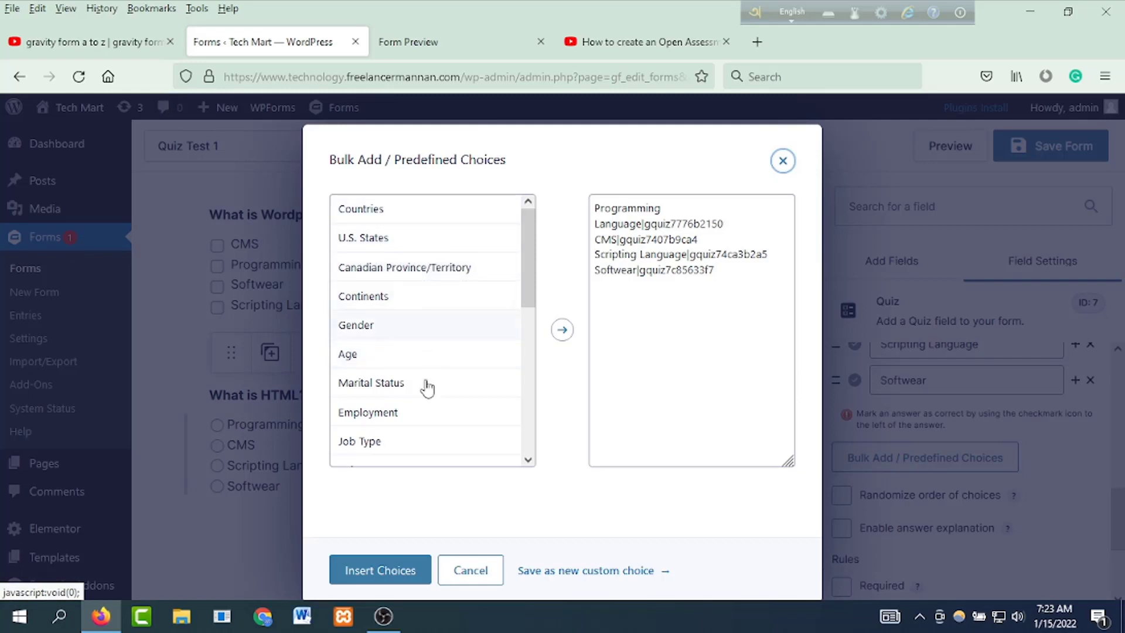
{"action": "scroll", "coordinate": [414, 431], "scroll_direction": "down", "scroll_amount": 5}
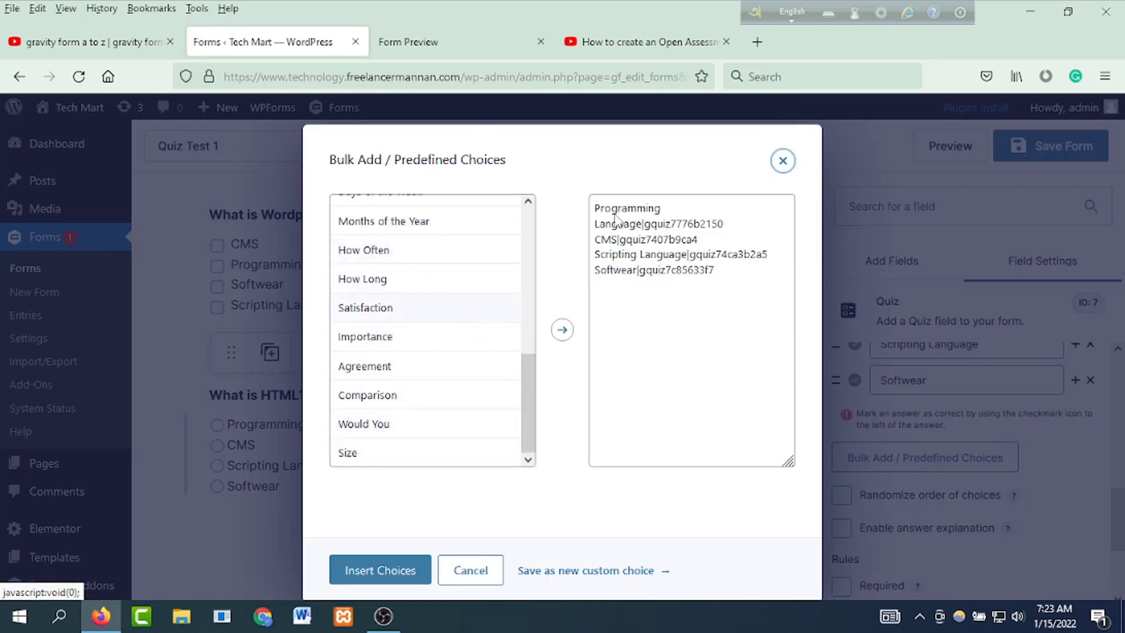
{"action": "left_click", "coordinate": [784, 161]}
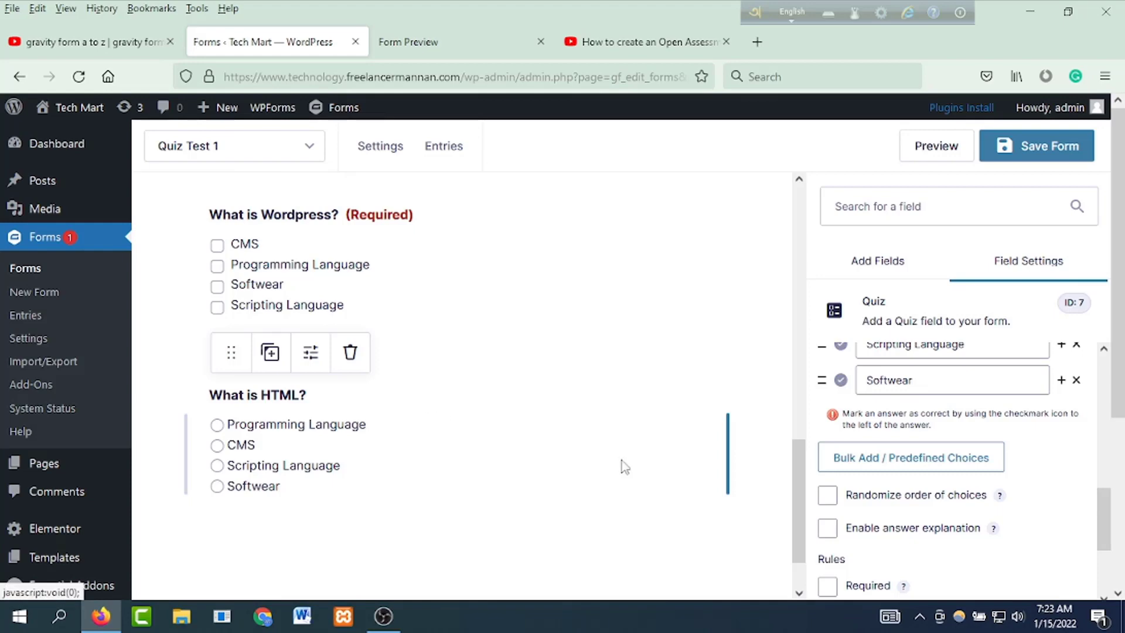
{"action": "left_click", "coordinate": [829, 497]}
{"action": "scroll", "coordinate": [911, 504], "scroll_direction": "down", "scroll_amount": 2}
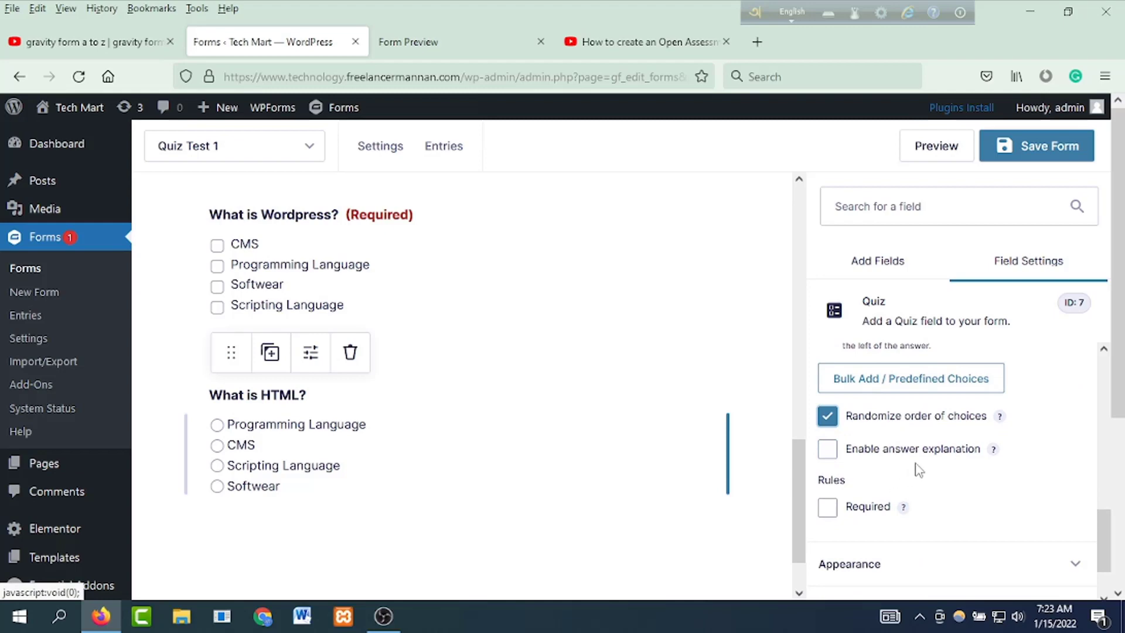
{"action": "left_click", "coordinate": [827, 450]}
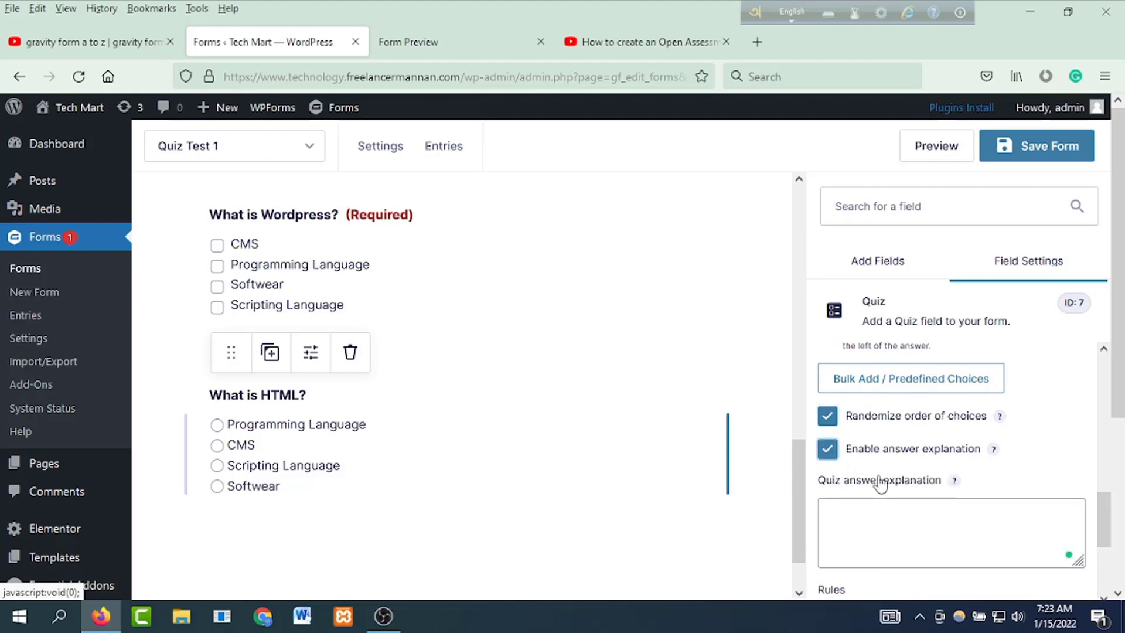
{"action": "left_click", "coordinate": [830, 454]}
{"action": "left_click", "coordinate": [836, 516]}
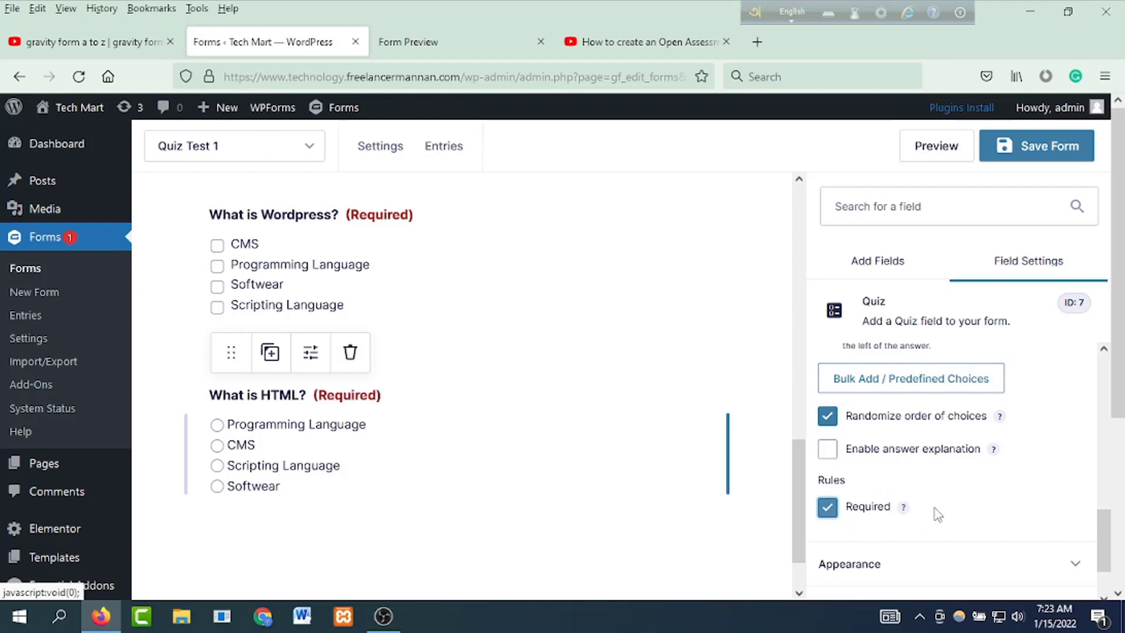
{"action": "scroll", "coordinate": [937, 515], "scroll_direction": "down", "scroll_amount": 2}
{"action": "scroll", "coordinate": [935, 497], "scroll_direction": "up", "scroll_amount": 10}
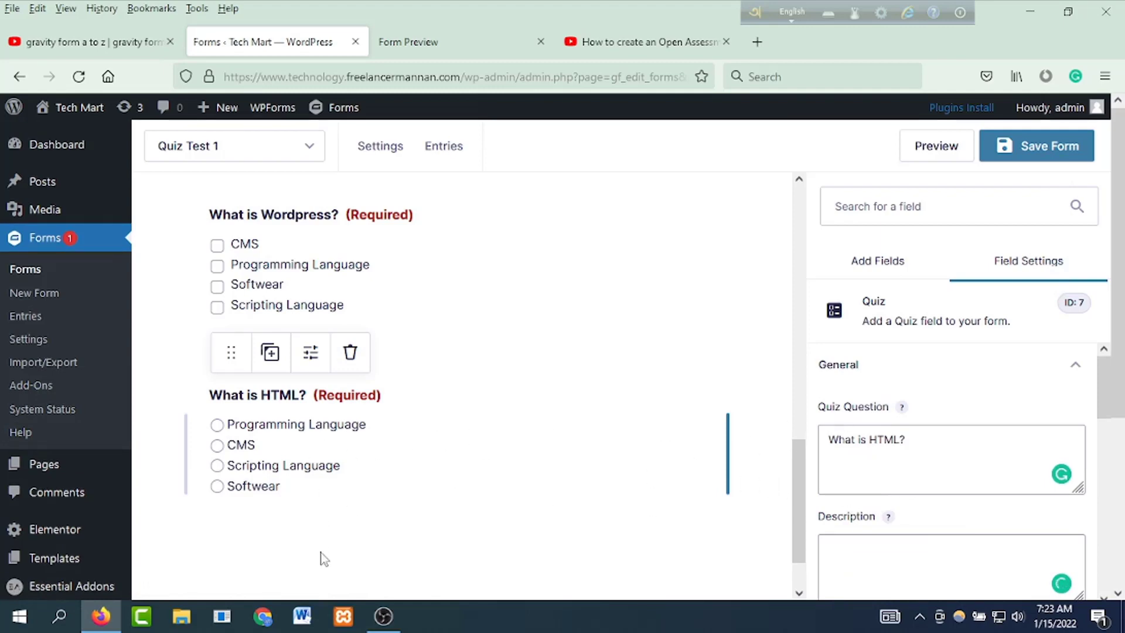
Step: Deselect the HTML question, save Quiz Test 1 from the top of the editor, and right-click Preview
{"action": "left_click", "coordinate": [530, 492]}
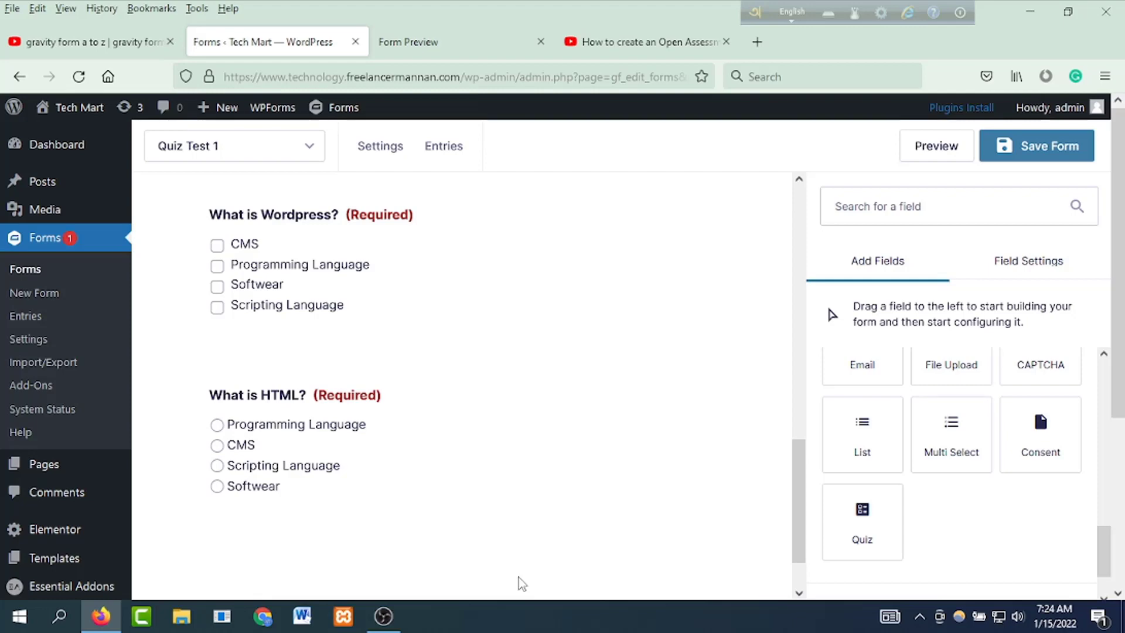
{"action": "scroll", "coordinate": [426, 421], "scroll_direction": "up", "scroll_amount": 4}
{"action": "scroll", "coordinate": [472, 419], "scroll_direction": "down", "scroll_amount": 5}
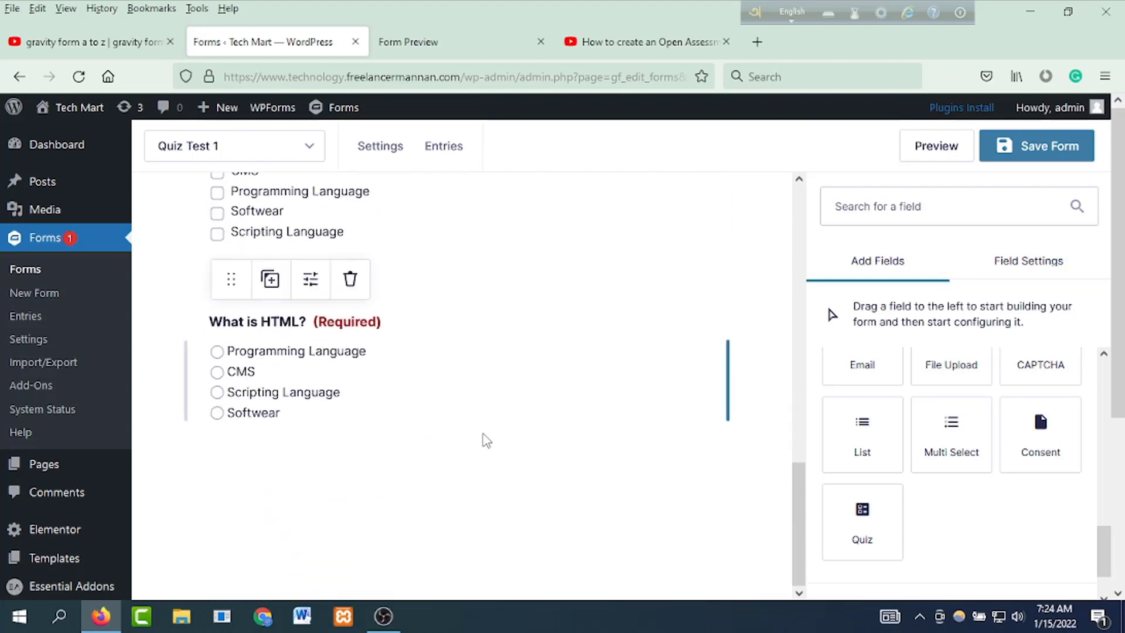
{"action": "scroll", "coordinate": [341, 419], "scroll_direction": "up", "scroll_amount": 8}
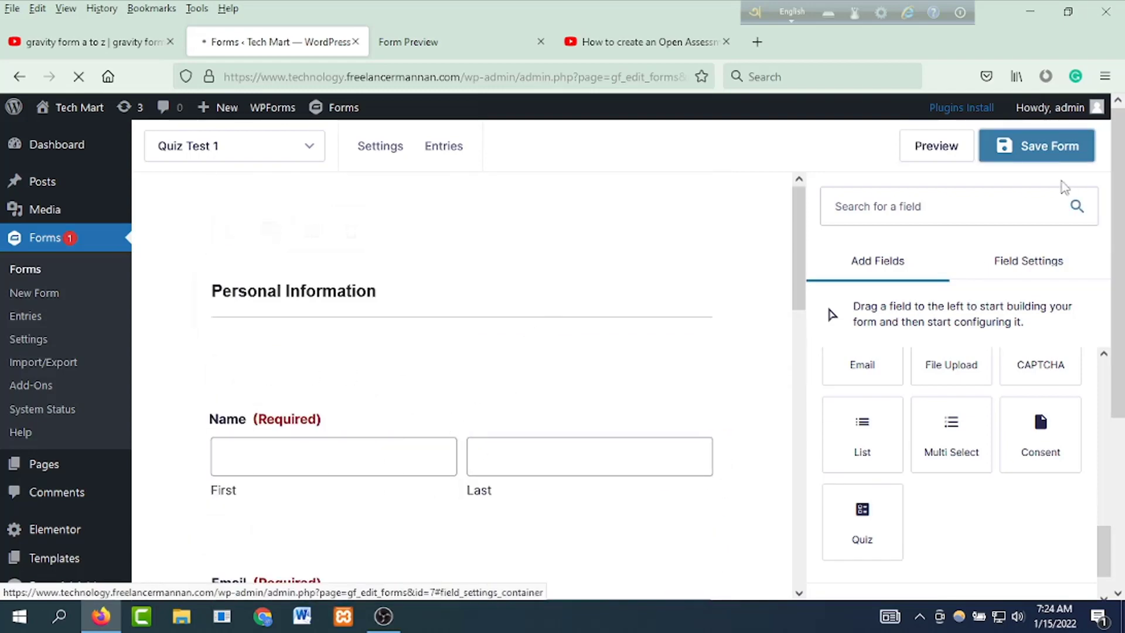
{"action": "right_click", "coordinate": [926, 151]}
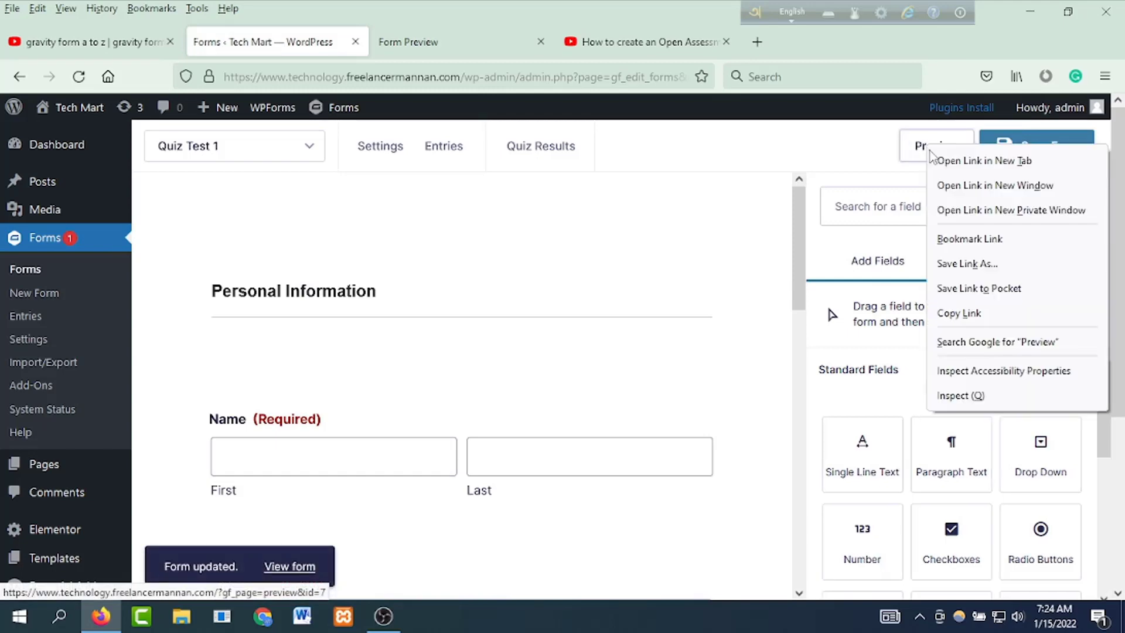
Step: Open the Quiz Test 1 preview in a new tab and scroll through its fields and questions
{"action": "left_click", "coordinate": [952, 160]}
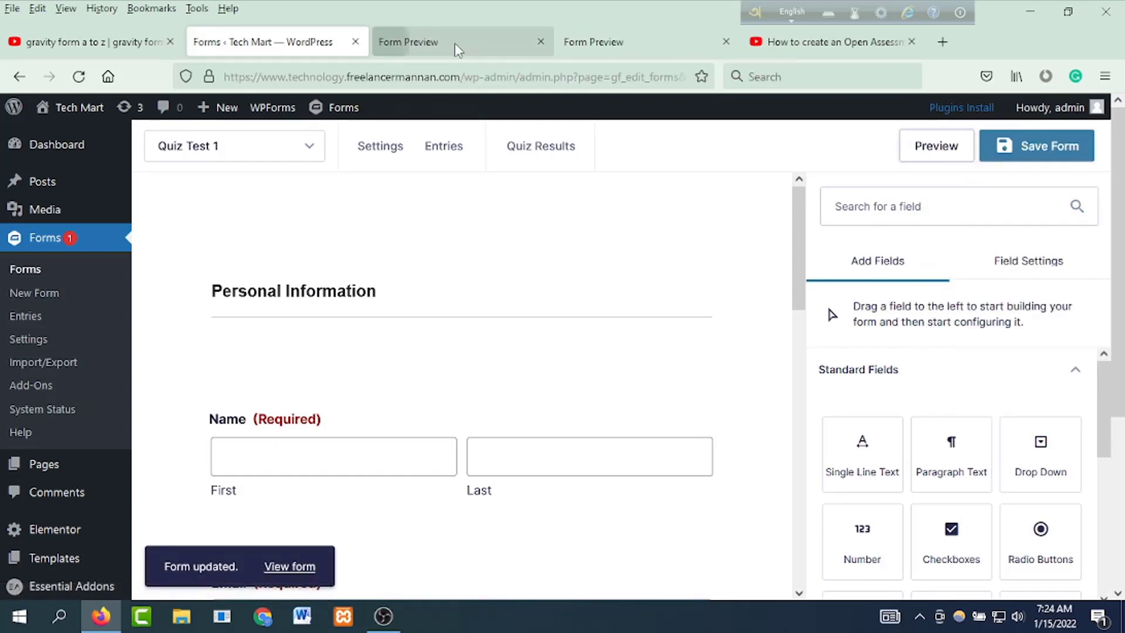
{"action": "left_click", "coordinate": [454, 43]}
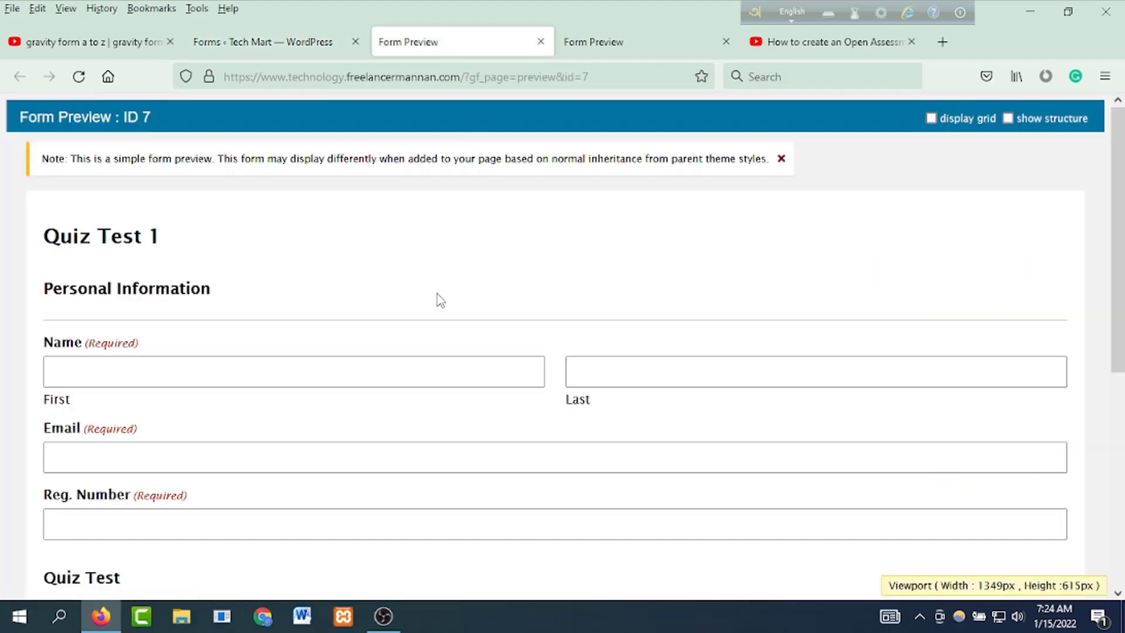
{"action": "scroll", "coordinate": [437, 294], "scroll_direction": "down", "scroll_amount": 6}
{"action": "scroll", "coordinate": [445, 325], "scroll_direction": "up", "scroll_amount": 6}
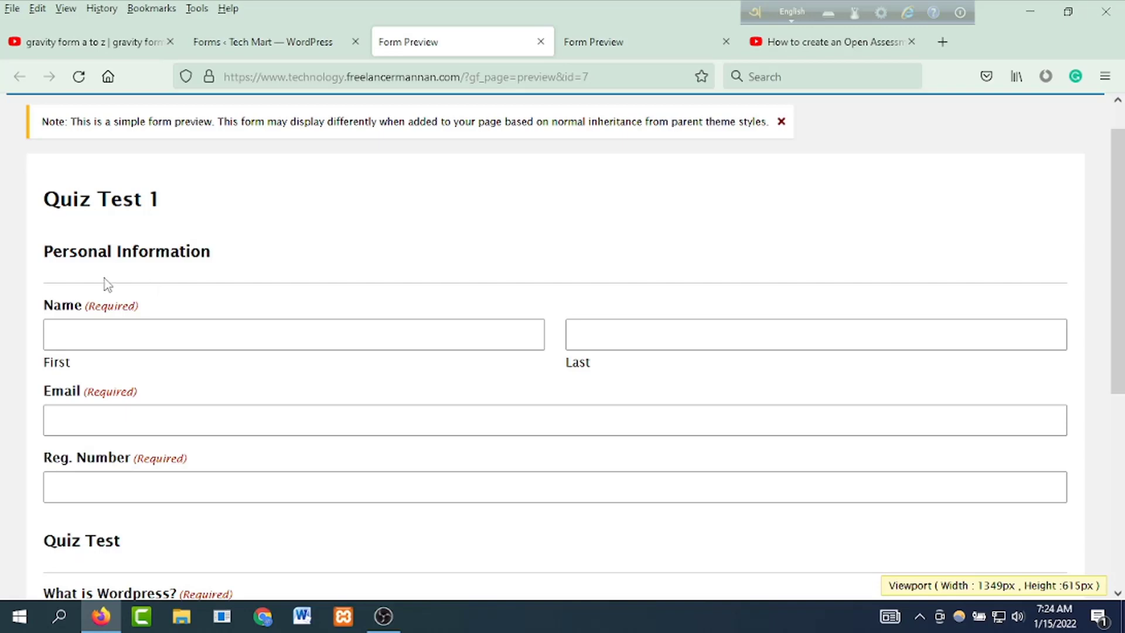
{"action": "left_click", "coordinate": [101, 324]}
{"action": "scroll", "coordinate": [151, 375], "scroll_direction": "down", "scroll_amount": 5}
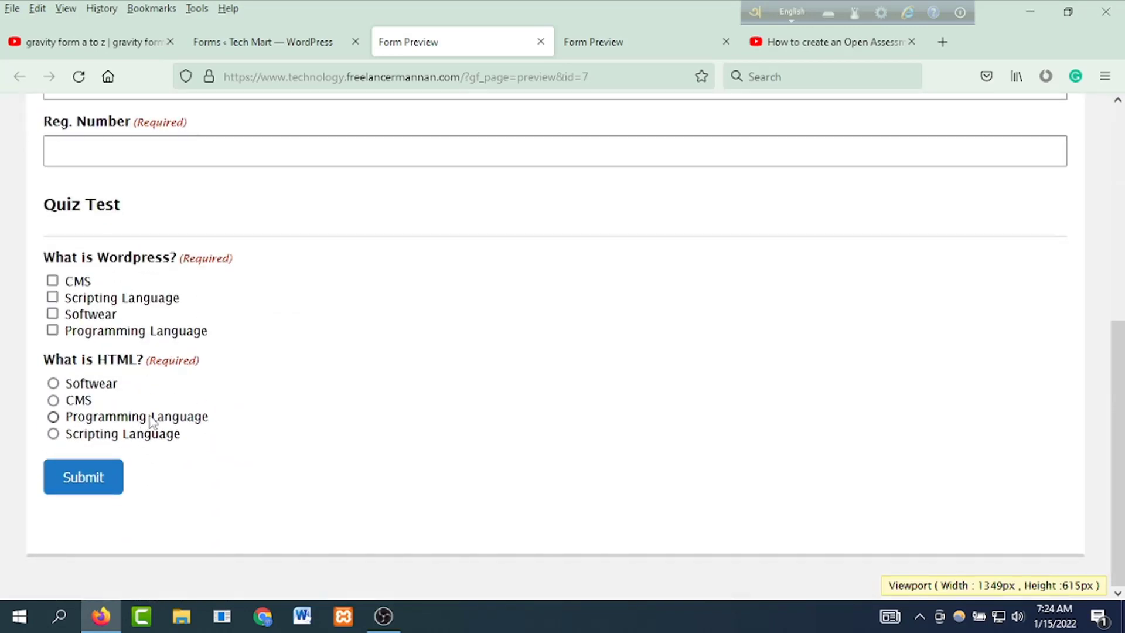
{"action": "scroll", "coordinate": [364, 443], "scroll_direction": "up", "scroll_amount": 6}
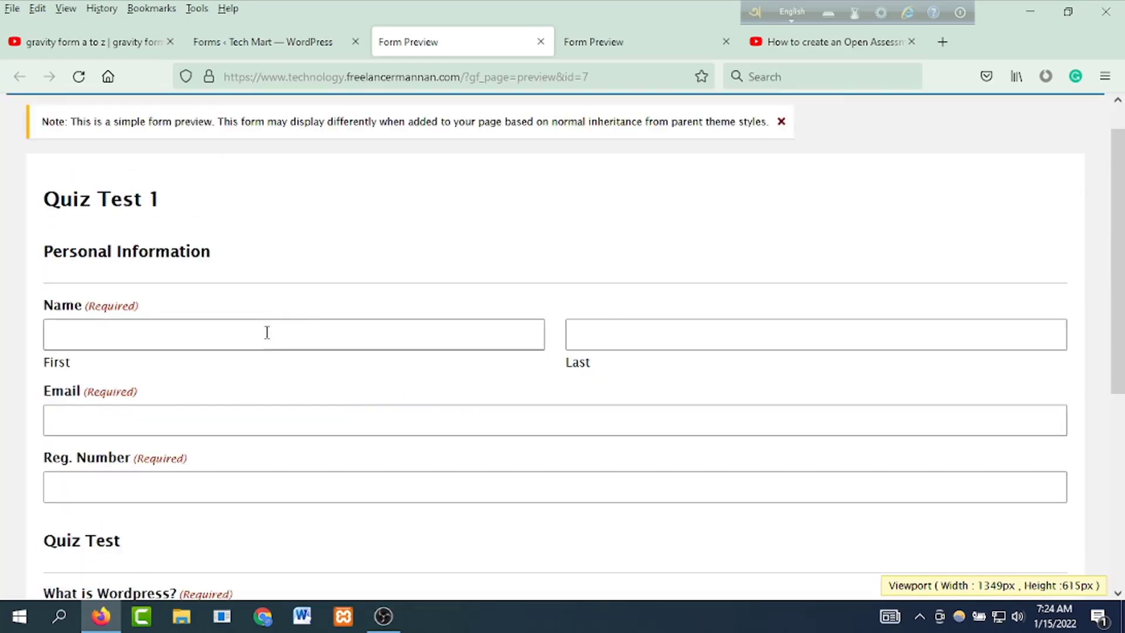
{"action": "left_click", "coordinate": [598, 42]}
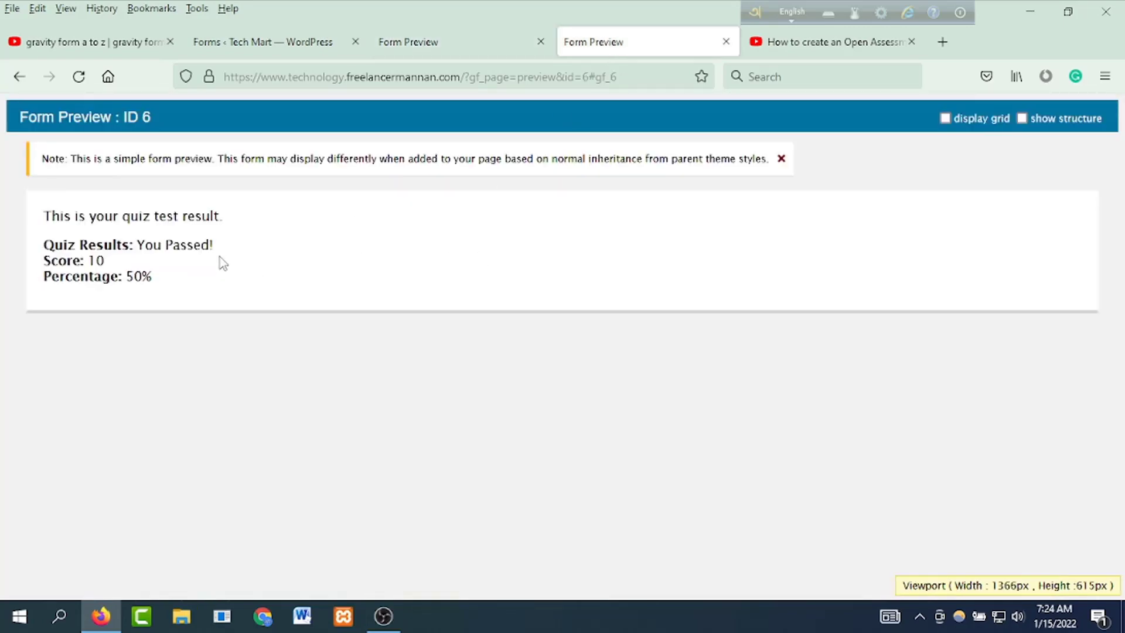
{"action": "left_click", "coordinate": [19, 76]}
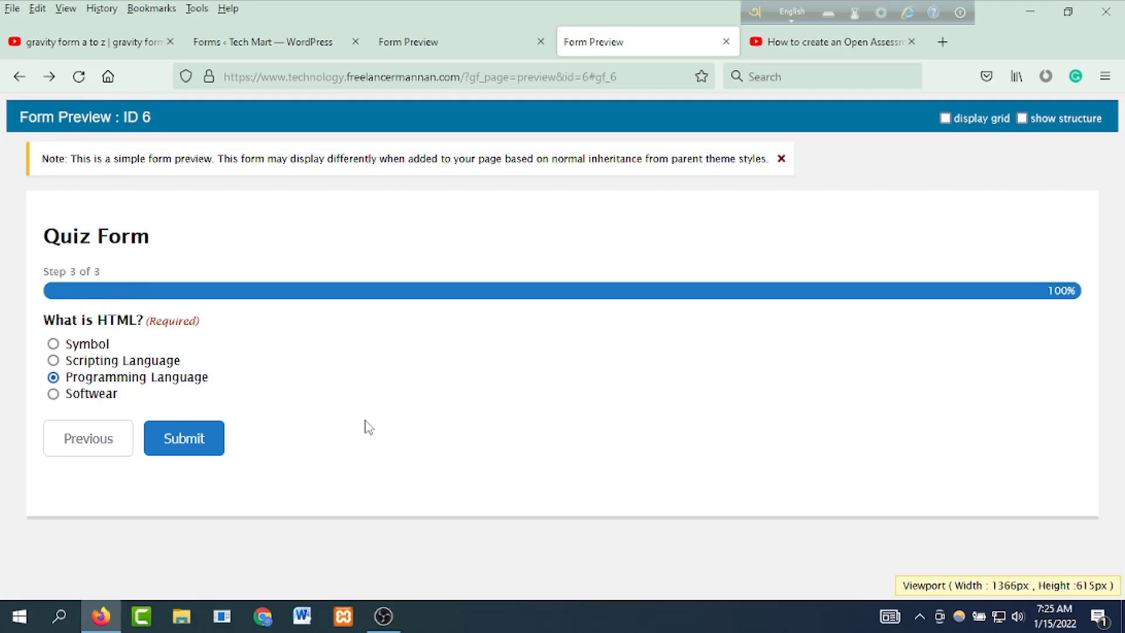
{"action": "left_click", "coordinate": [413, 46]}
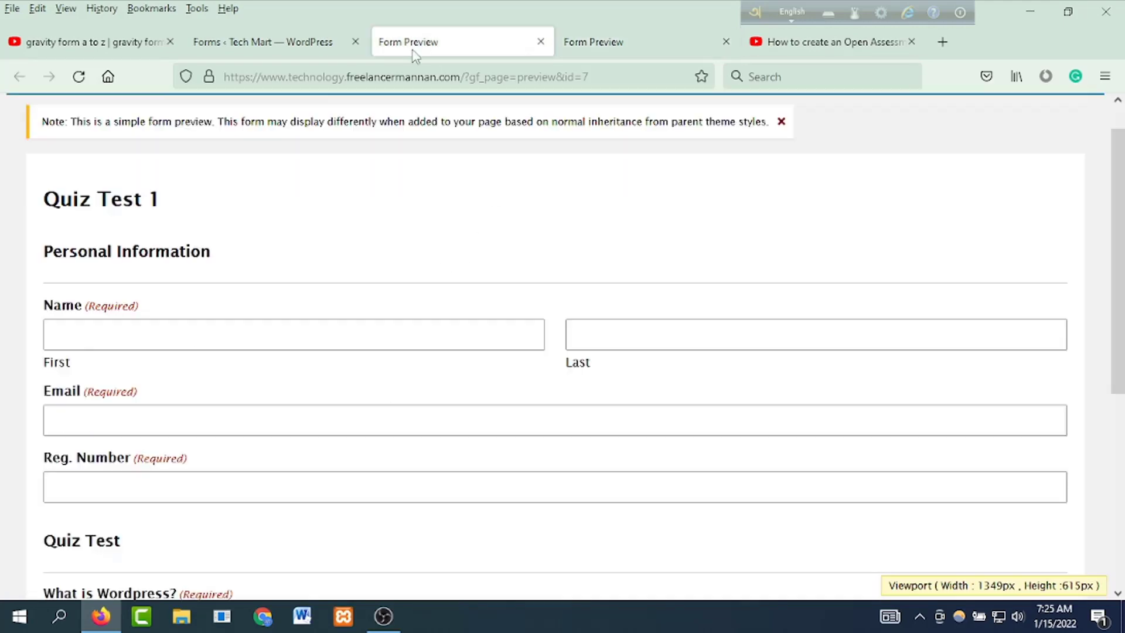
{"action": "scroll", "coordinate": [310, 439], "scroll_direction": "down", "scroll_amount": 5}
{"action": "scroll", "coordinate": [311, 459], "scroll_direction": "up", "scroll_amount": 6}
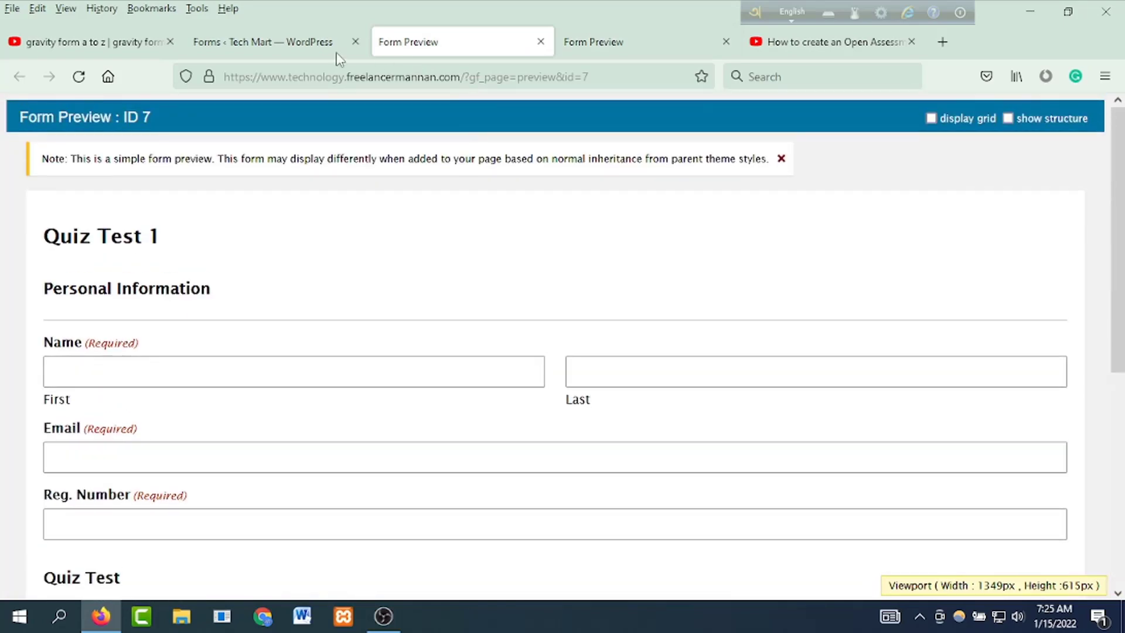
Step: Add a Page Break and place it just above Personal Information
{"action": "left_click", "coordinate": [250, 47]}
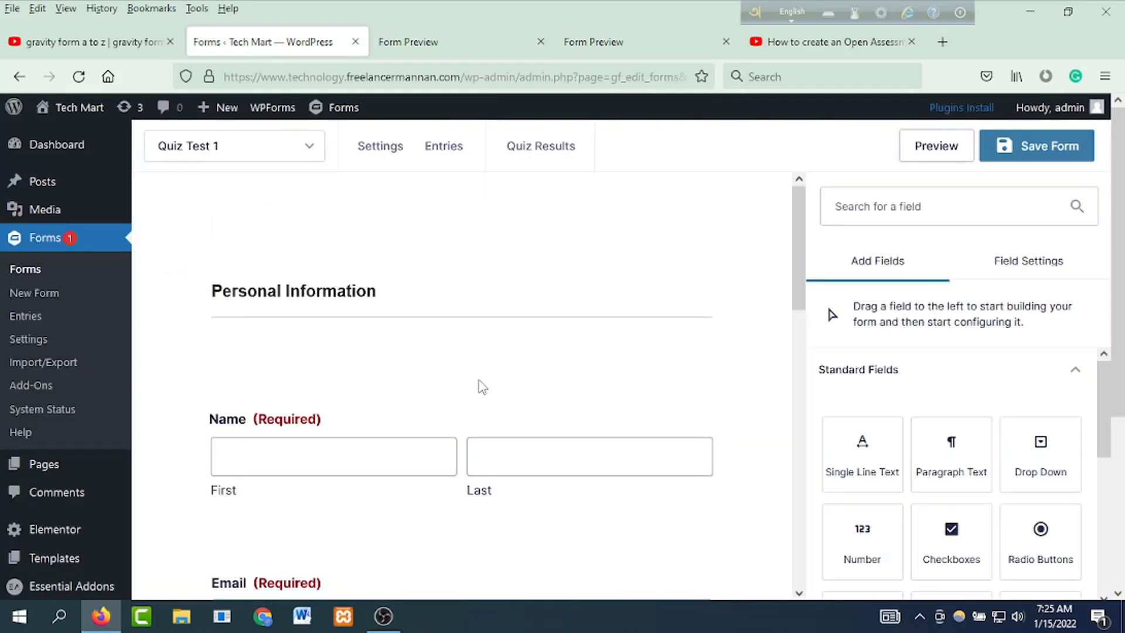
{"action": "scroll", "coordinate": [866, 476], "scroll_direction": "down", "scroll_amount": 5}
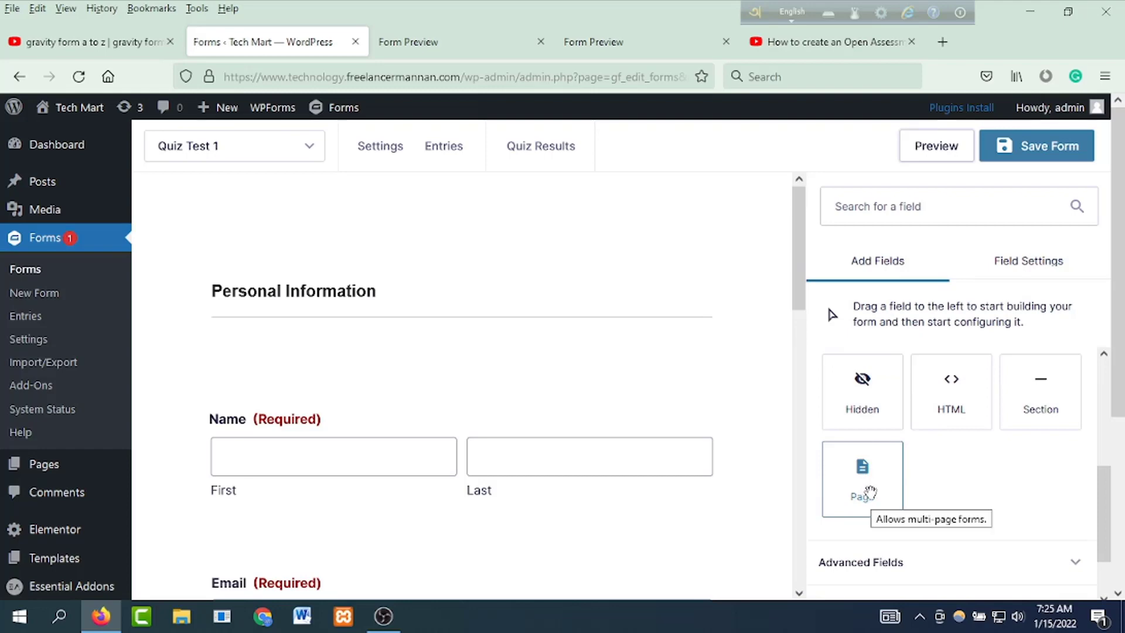
{"action": "left_click_drag", "start_coordinate": [870, 492], "coordinate": [322, 259]}
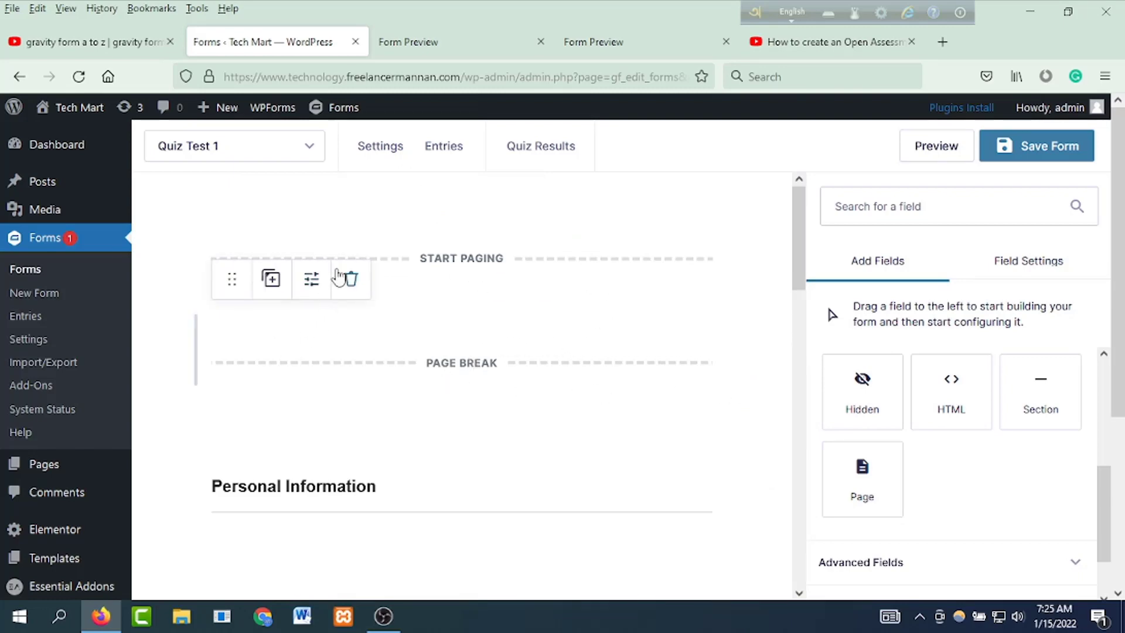
{"action": "left_click_drag", "start_coordinate": [232, 279], "coordinate": [268, 627]}
{"action": "scroll", "coordinate": [298, 525], "scroll_direction": "down", "scroll_amount": 2}
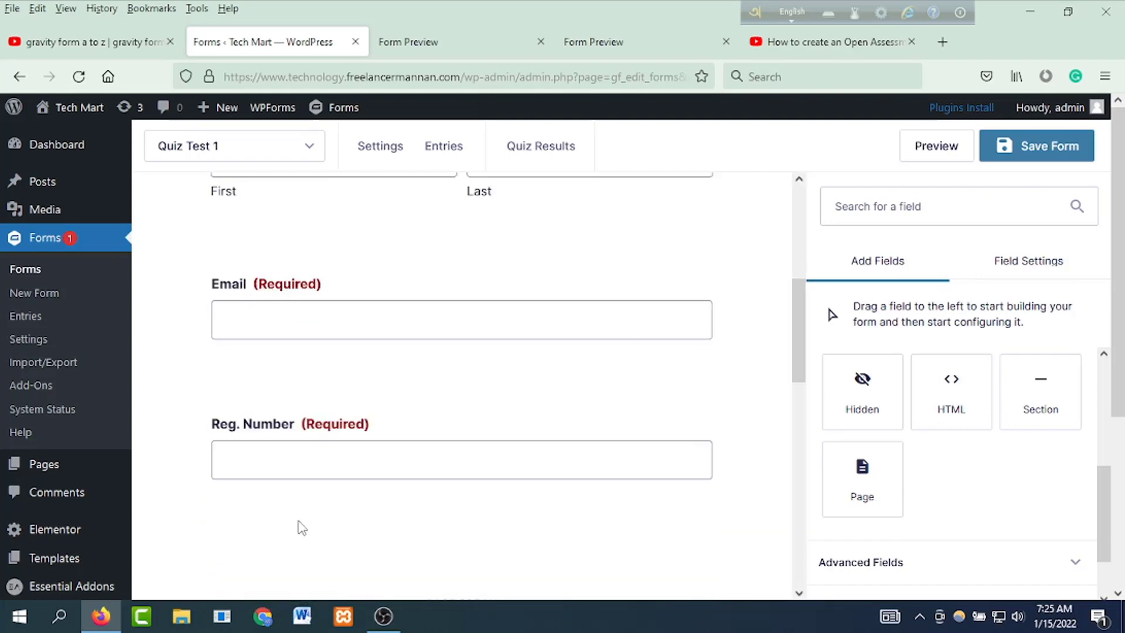
{"action": "scroll", "coordinate": [379, 467], "scroll_direction": "down", "scroll_amount": 4}
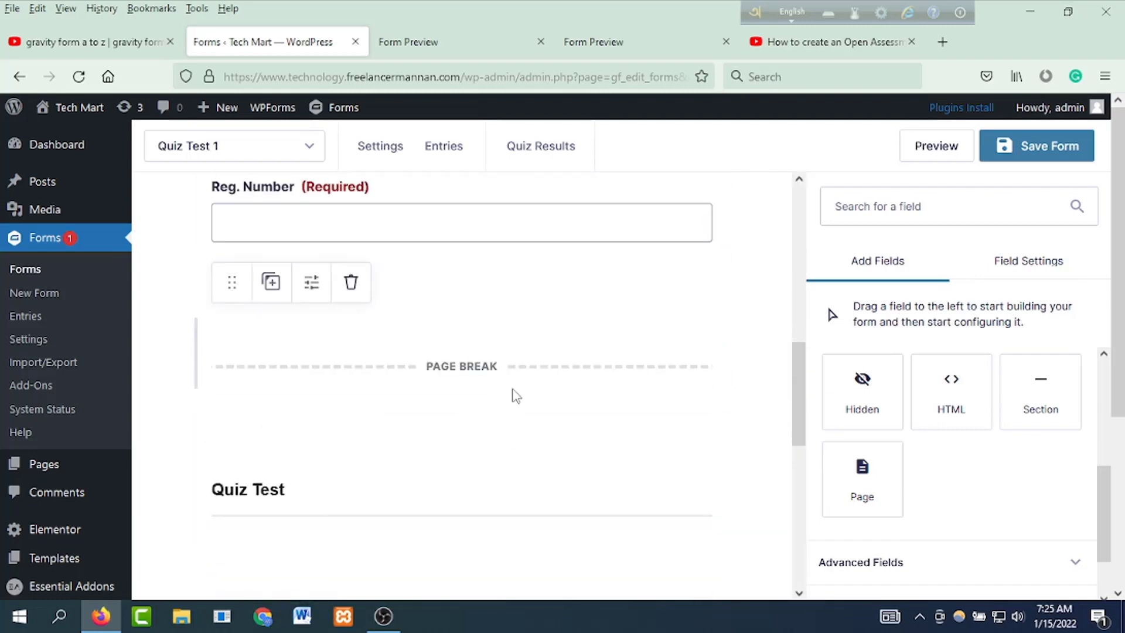
{"action": "scroll", "coordinate": [532, 390], "scroll_direction": "up", "scroll_amount": 5}
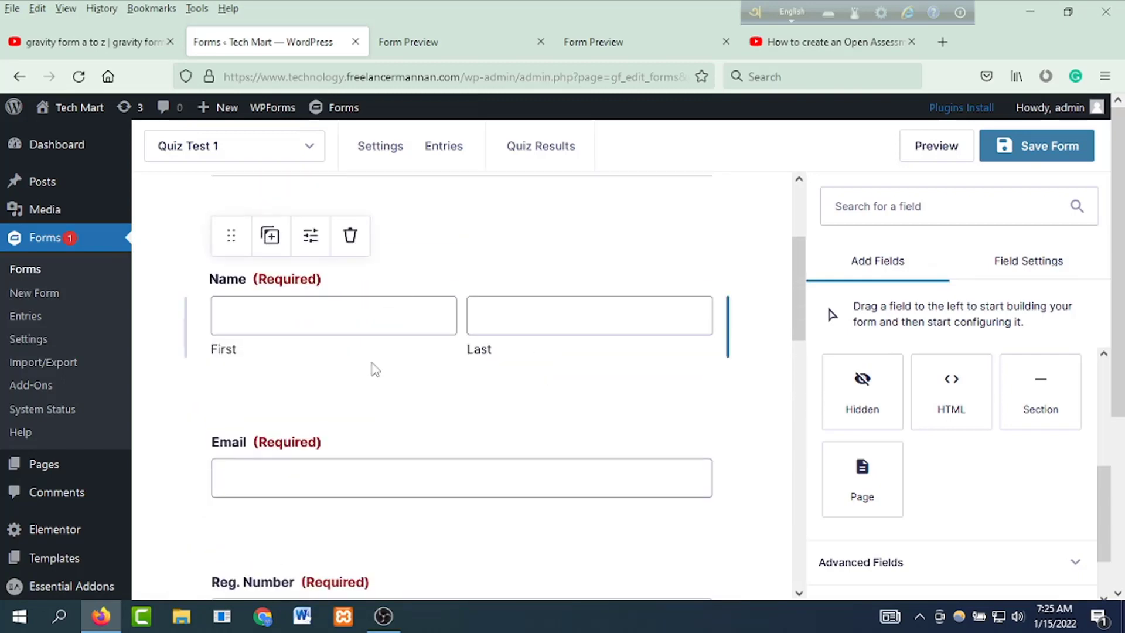
{"action": "scroll", "coordinate": [455, 390], "scroll_direction": "down", "scroll_amount": 3}
{"action": "scroll", "coordinate": [456, 391], "scroll_direction": "down", "scroll_amount": 10}
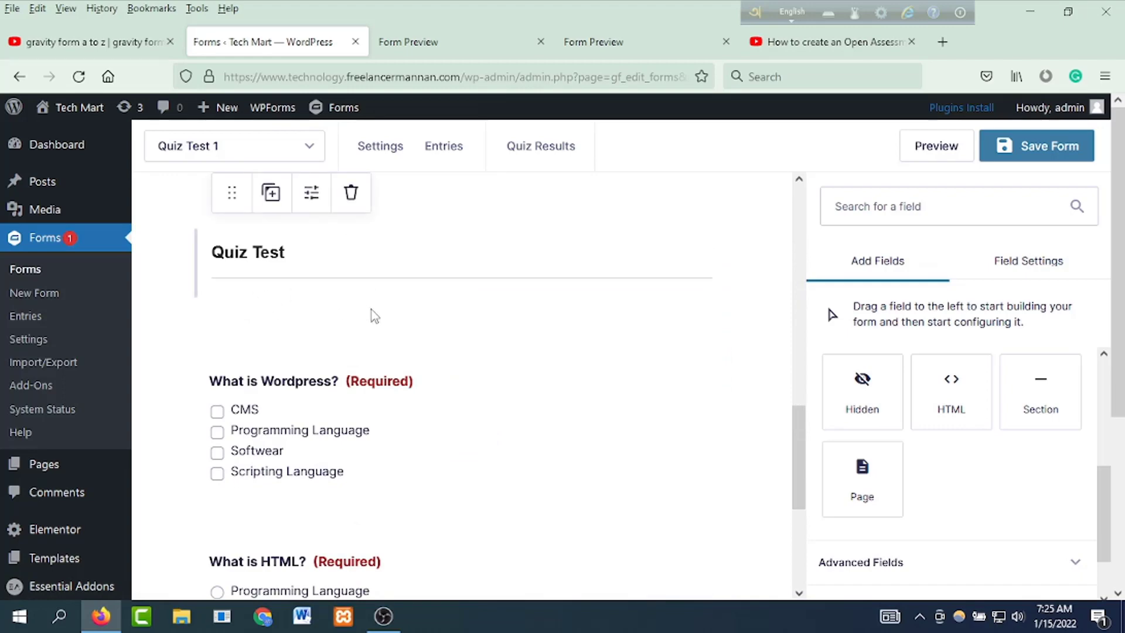
{"action": "scroll", "coordinate": [380, 317], "scroll_direction": "up", "scroll_amount": 3}
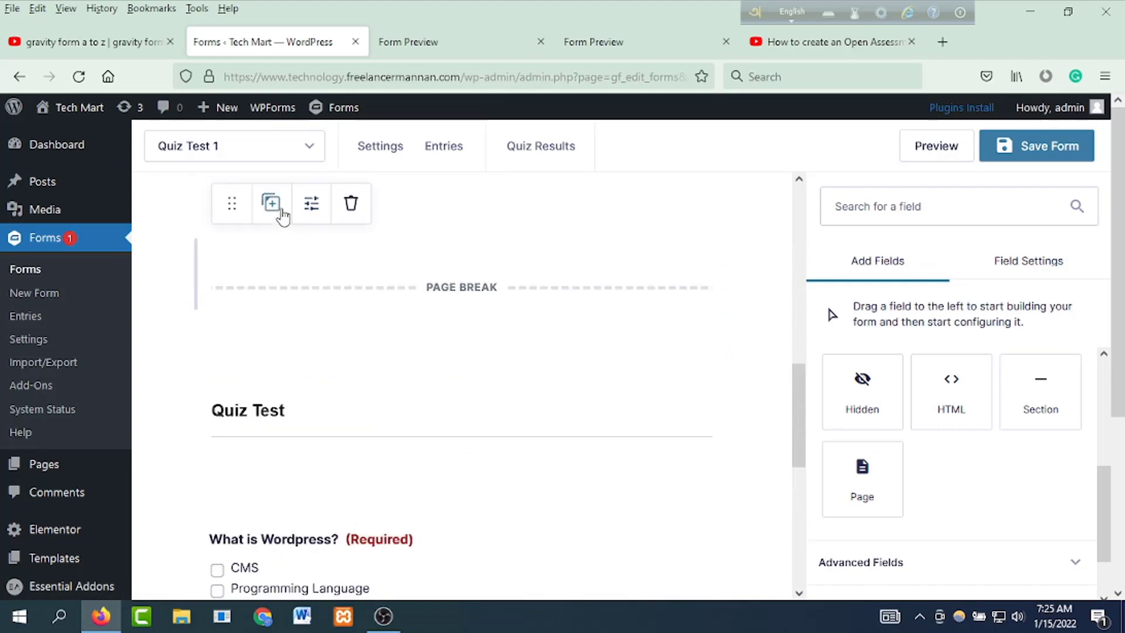
Step: Duplicate the Page Break and move the copy between the Wordpress and HTML questions
{"action": "left_click", "coordinate": [271, 205]}
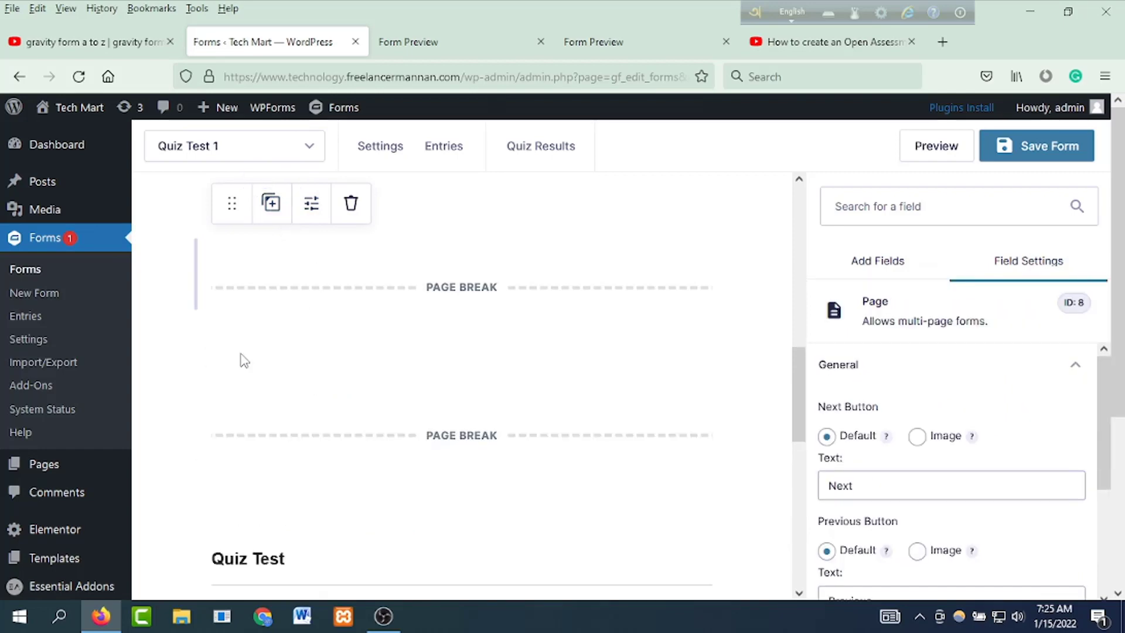
{"action": "left_click_drag", "start_coordinate": [235, 353], "coordinate": [299, 292]}
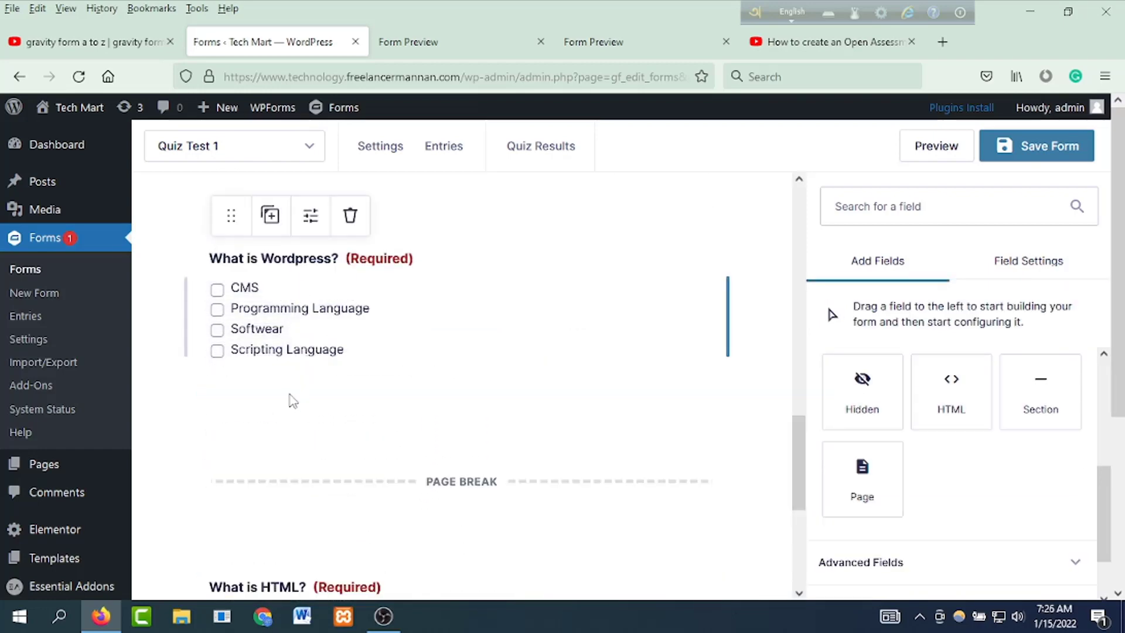
{"action": "scroll", "coordinate": [296, 399], "scroll_direction": "down", "scroll_amount": 4}
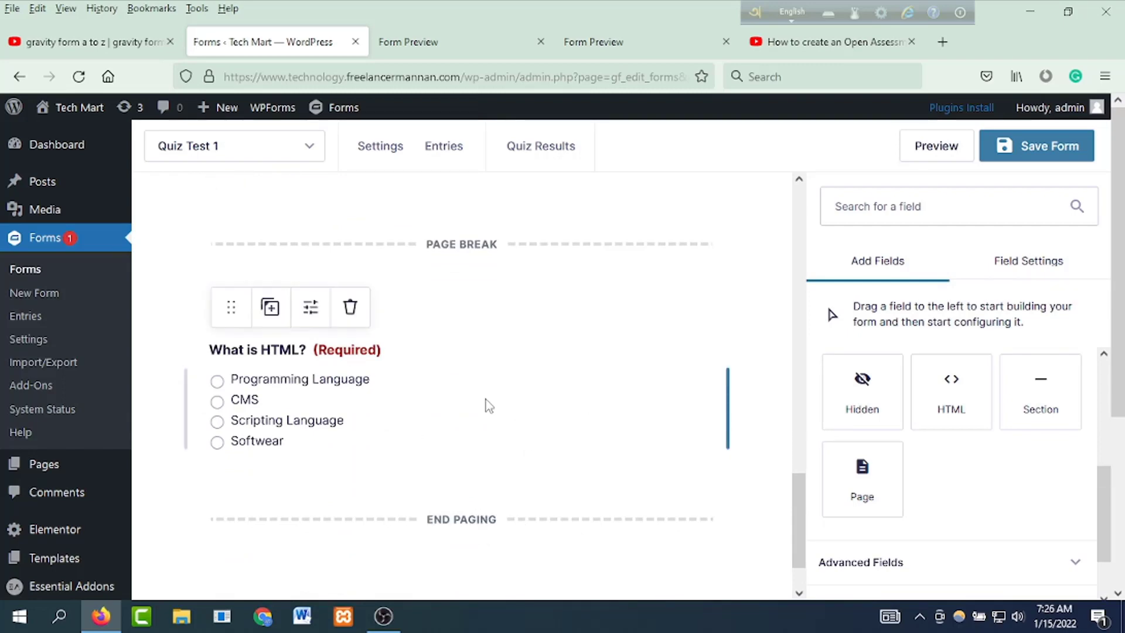
{"action": "scroll", "coordinate": [487, 402], "scroll_direction": "up", "scroll_amount": 10}
{"action": "scroll", "coordinate": [482, 403], "scroll_direction": "up", "scroll_amount": 5}
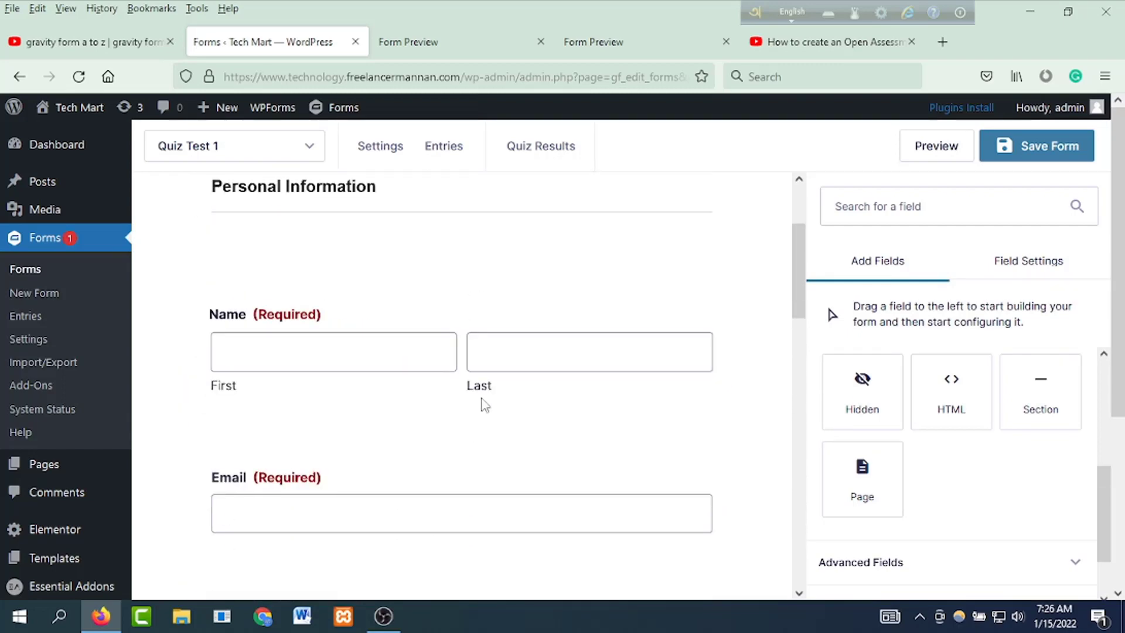
Step: Preview the quiz, fill in the personal information page, and advance to the questions
{"action": "left_click", "coordinate": [1067, 144]}
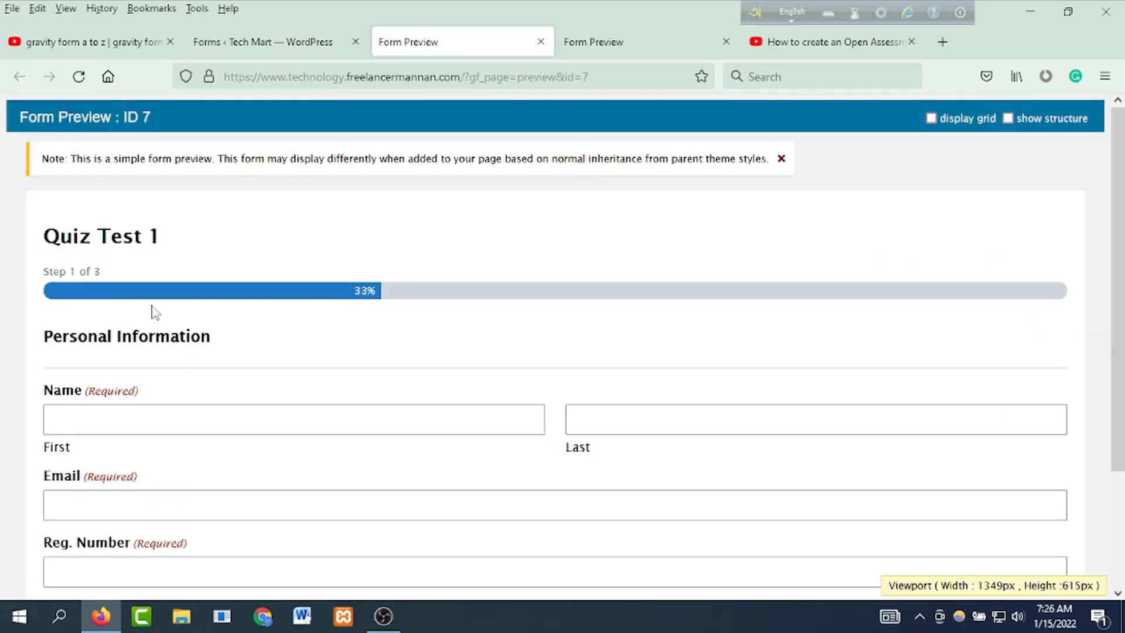
{"action": "scroll", "coordinate": [565, 358], "scroll_direction": "down", "scroll_amount": 2}
{"action": "scroll", "coordinate": [545, 390], "scroll_direction": "up", "scroll_amount": 2}
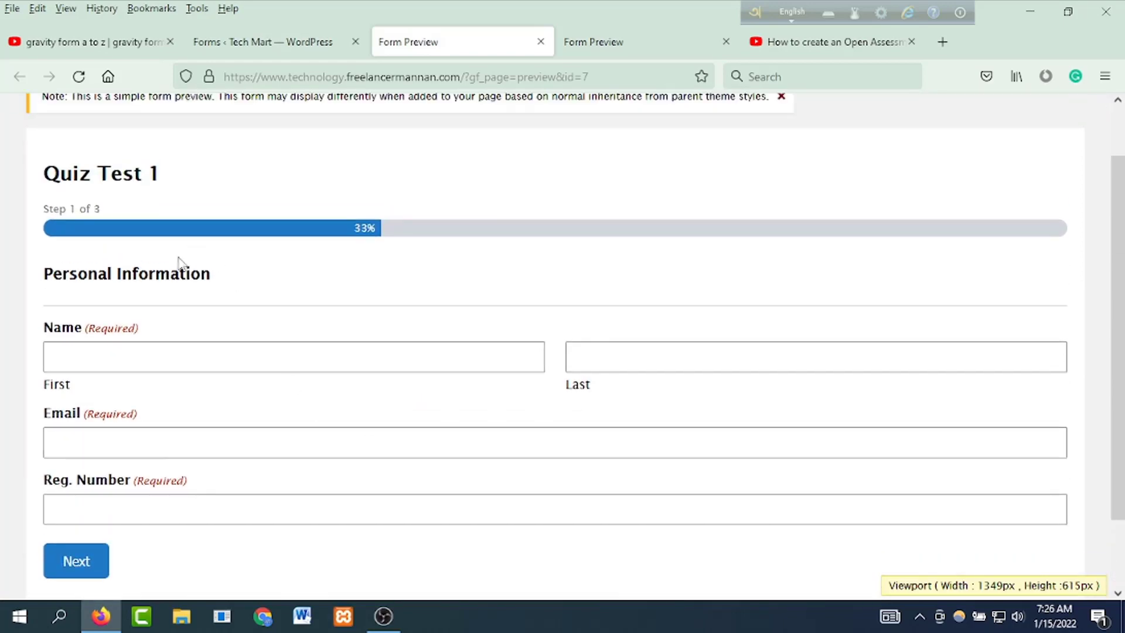
{"action": "left_click", "coordinate": [146, 353]}
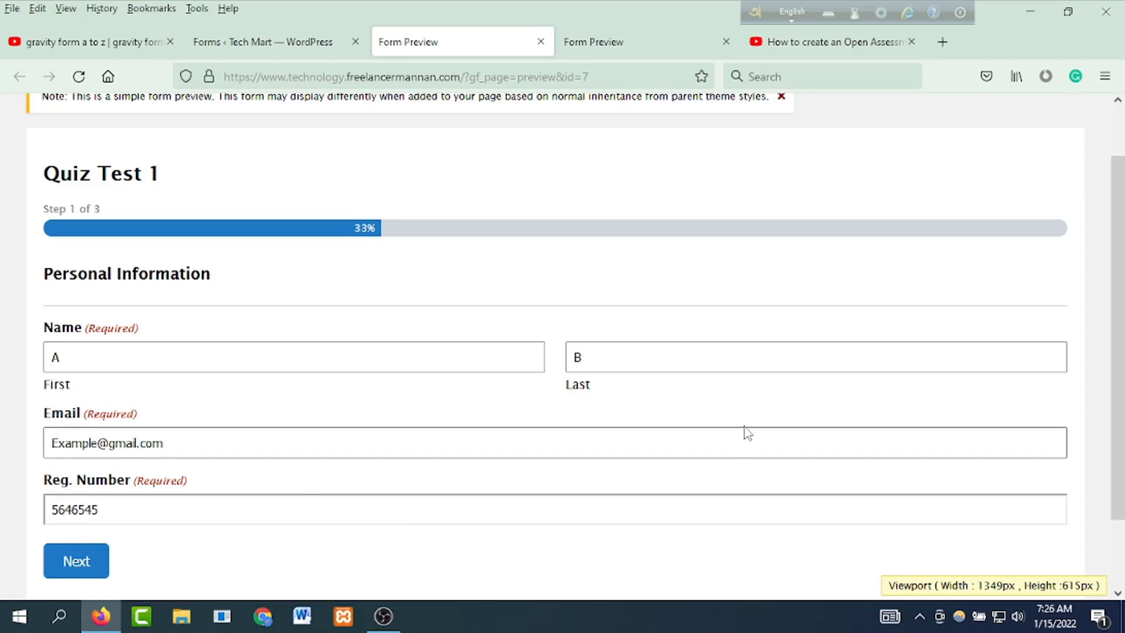
{"action": "left_click", "coordinate": [75, 561]}
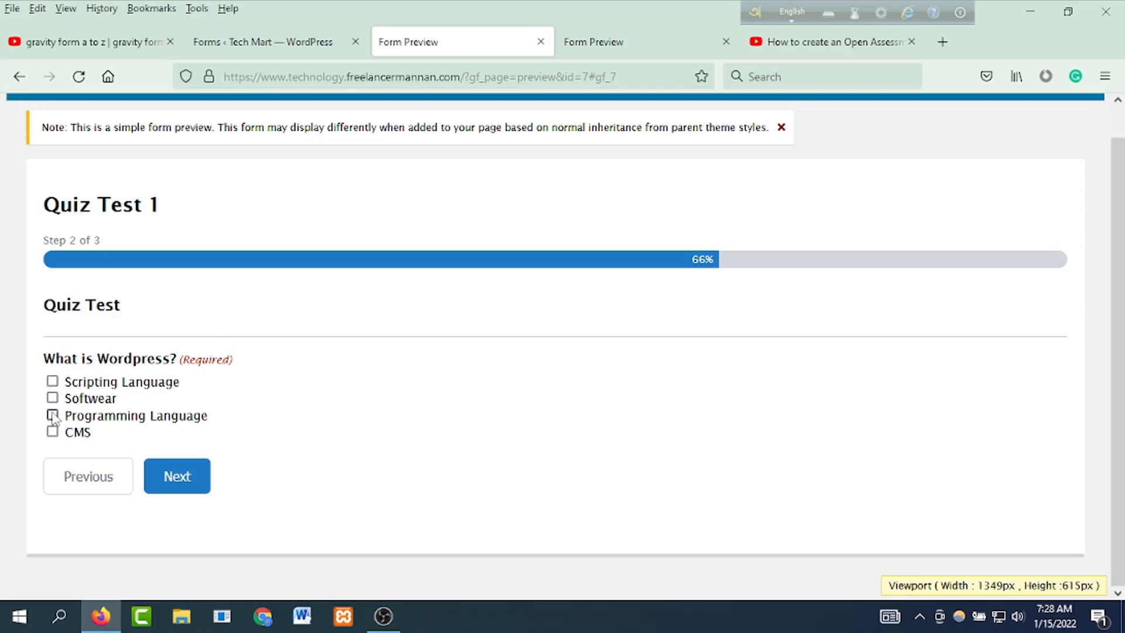
Step: Answer CMS and Softwear, submit the quiz, and return to the form editor
{"action": "left_click", "coordinate": [53, 432]}
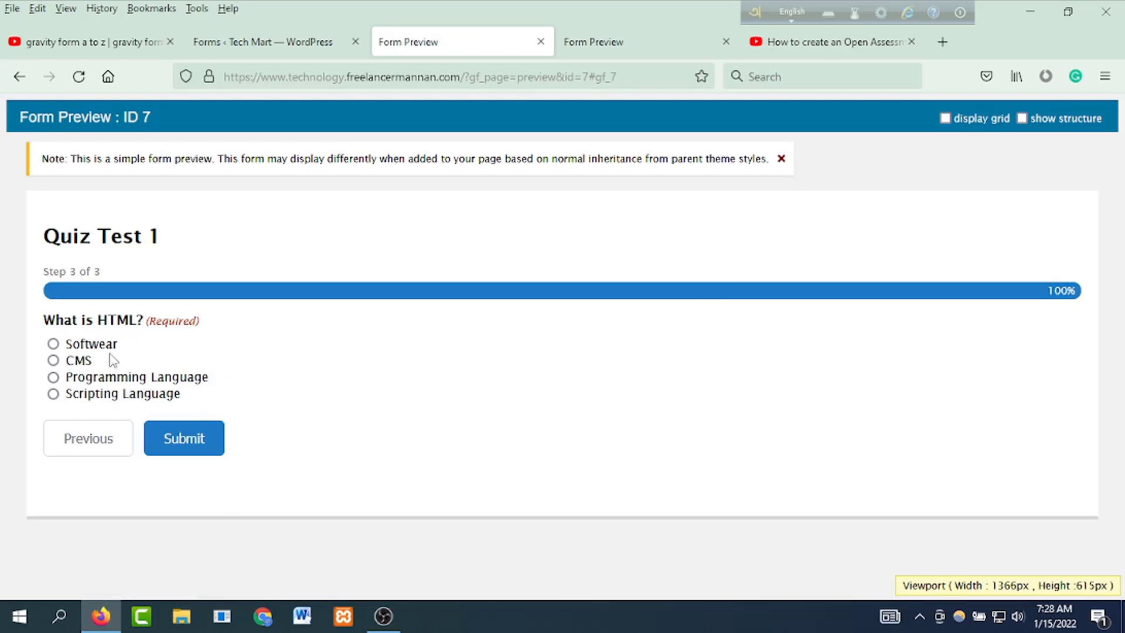
{"action": "left_click", "coordinate": [54, 344]}
{"action": "left_click", "coordinate": [166, 436]}
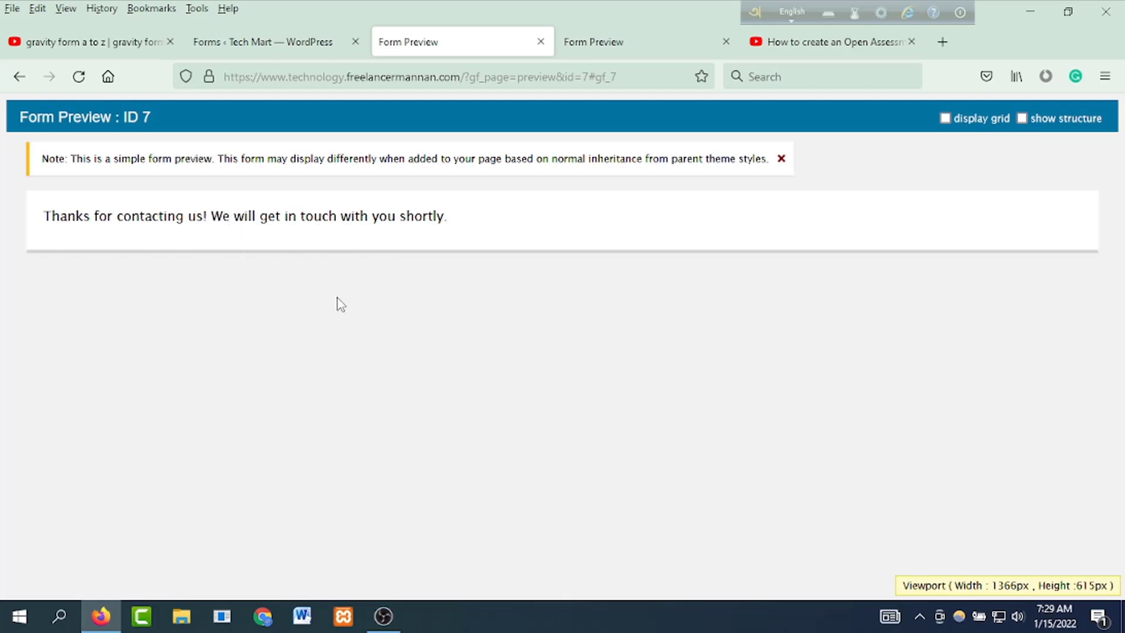
{"action": "left_click", "coordinate": [259, 47]}
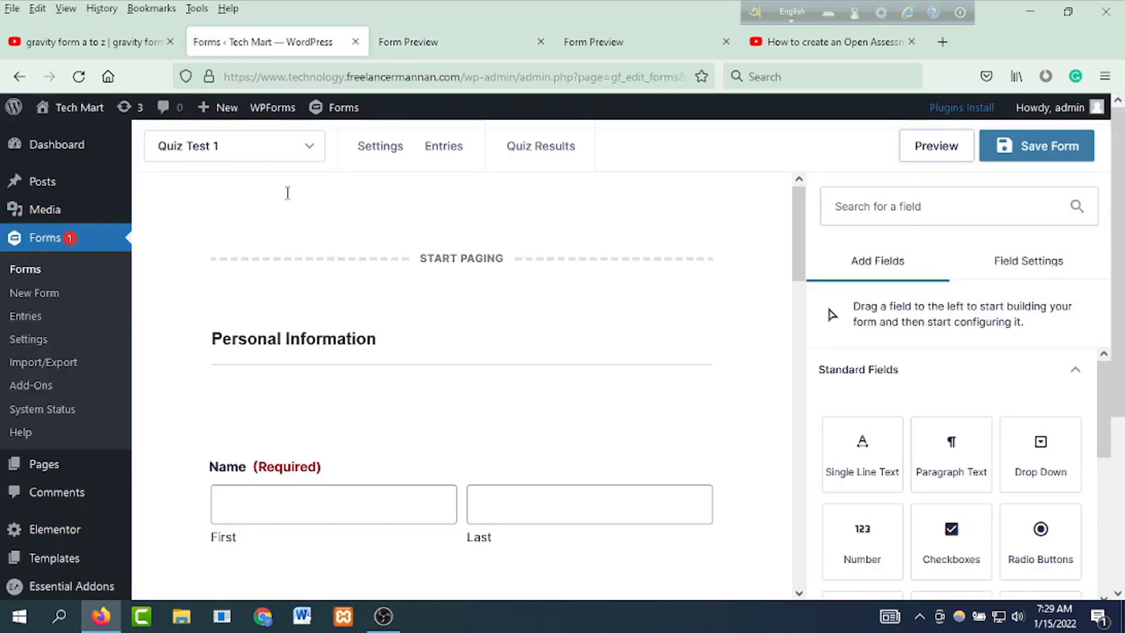
Step: Edit Quiz Test 1's Default Confirmation and delete its thank-you message
{"action": "mouse_move", "coordinate": [393, 155]}
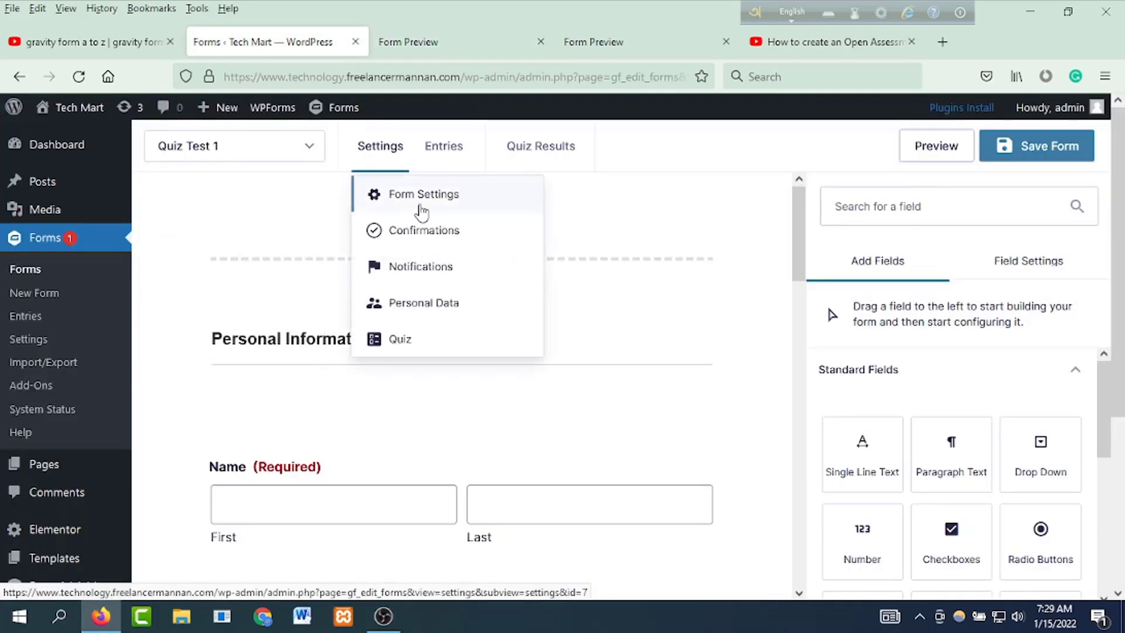
{"action": "left_click", "coordinate": [419, 203]}
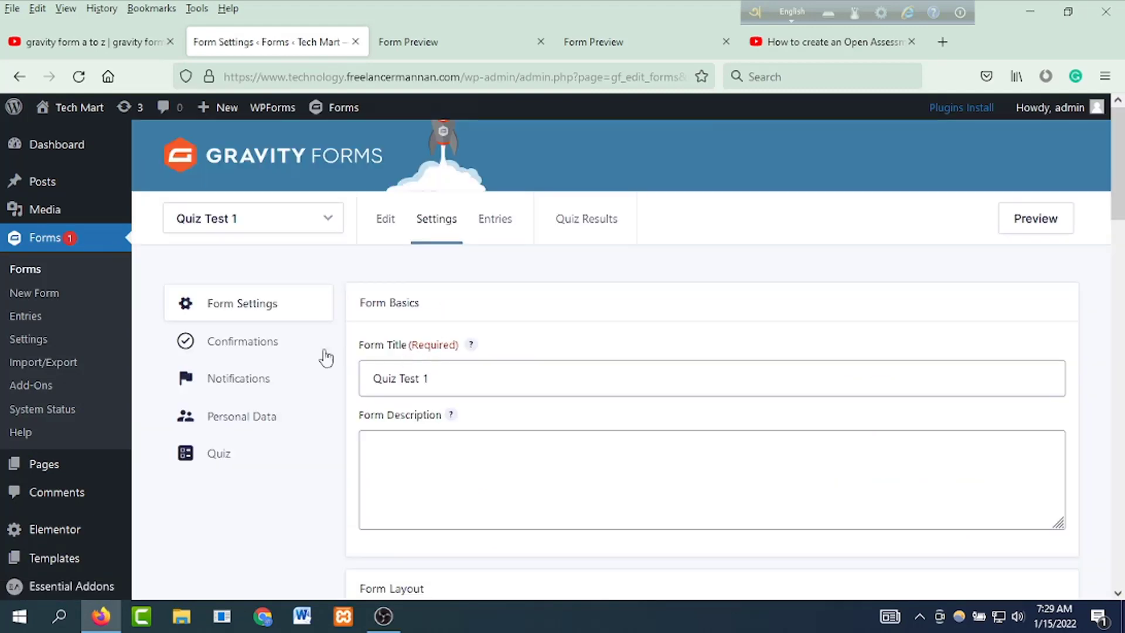
{"action": "left_click", "coordinate": [265, 344]}
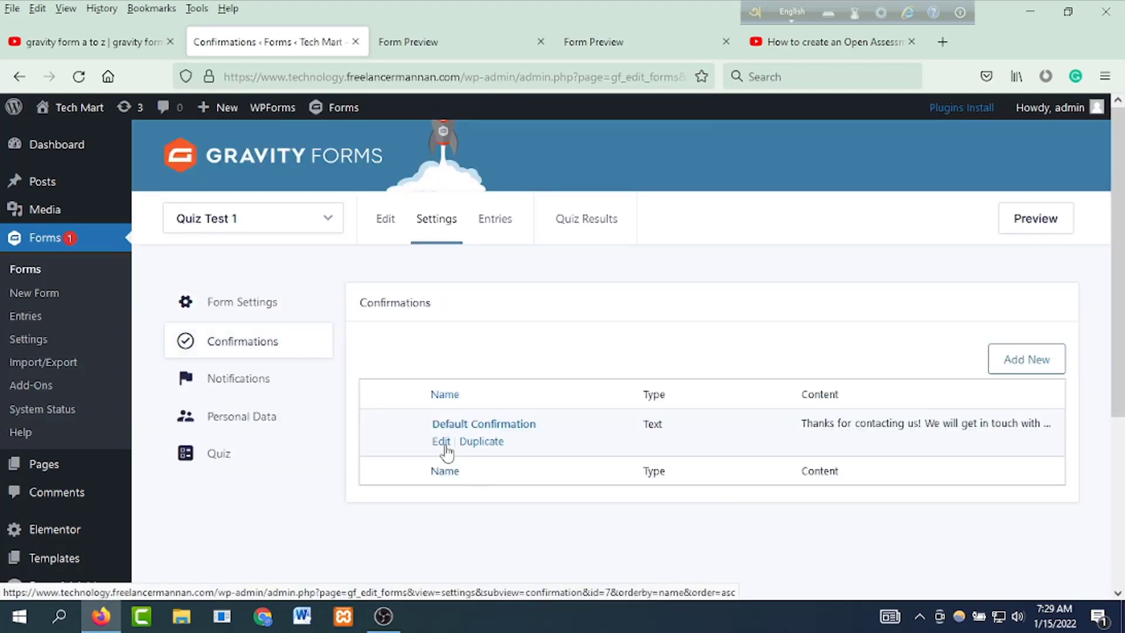
{"action": "left_click", "coordinate": [442, 444]}
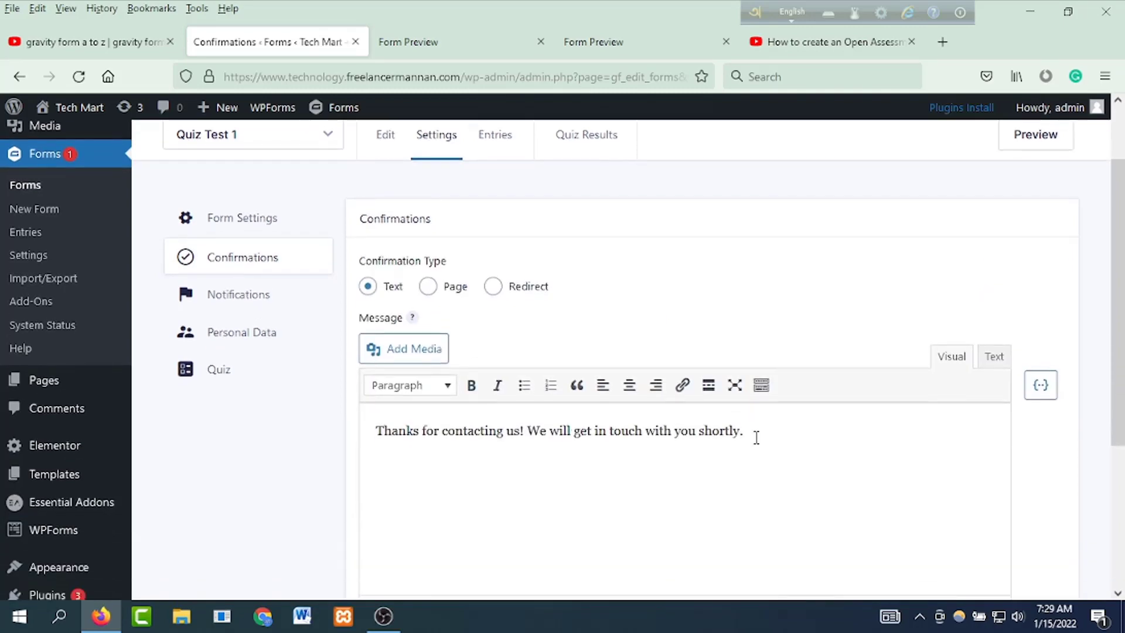
{"action": "left_click_drag", "start_coordinate": [756, 437], "coordinate": [311, 437]}
{"action": "key", "text": "BackSpace"}
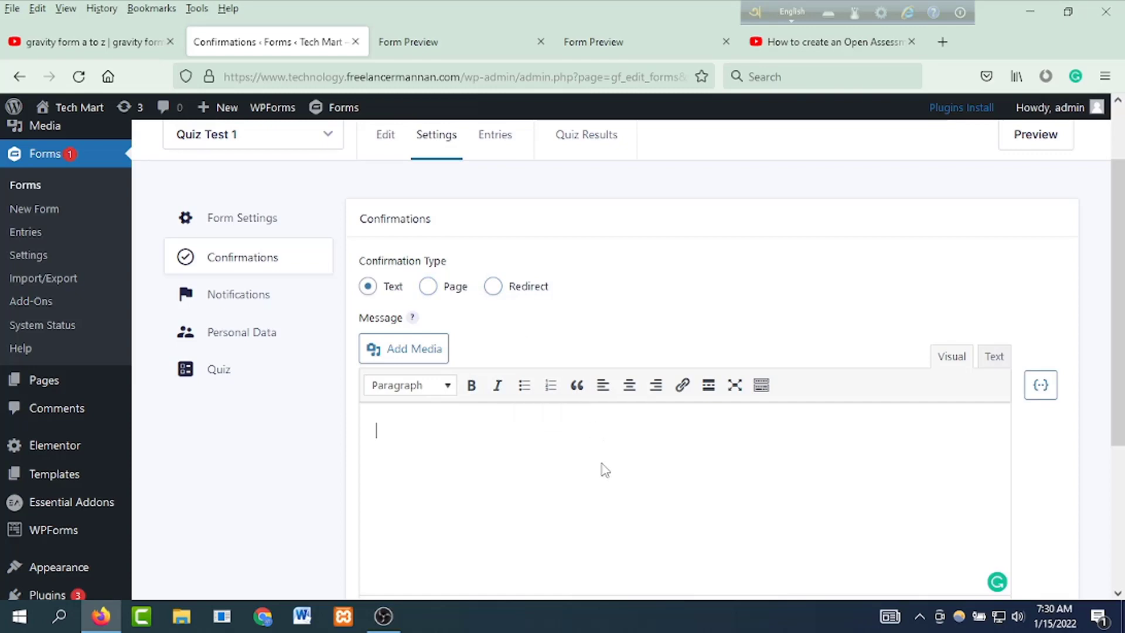
Step: Enter 'This is your Quiz Result.' as the message and save the confirmation
{"action": "left_click", "coordinate": [1042, 387]}
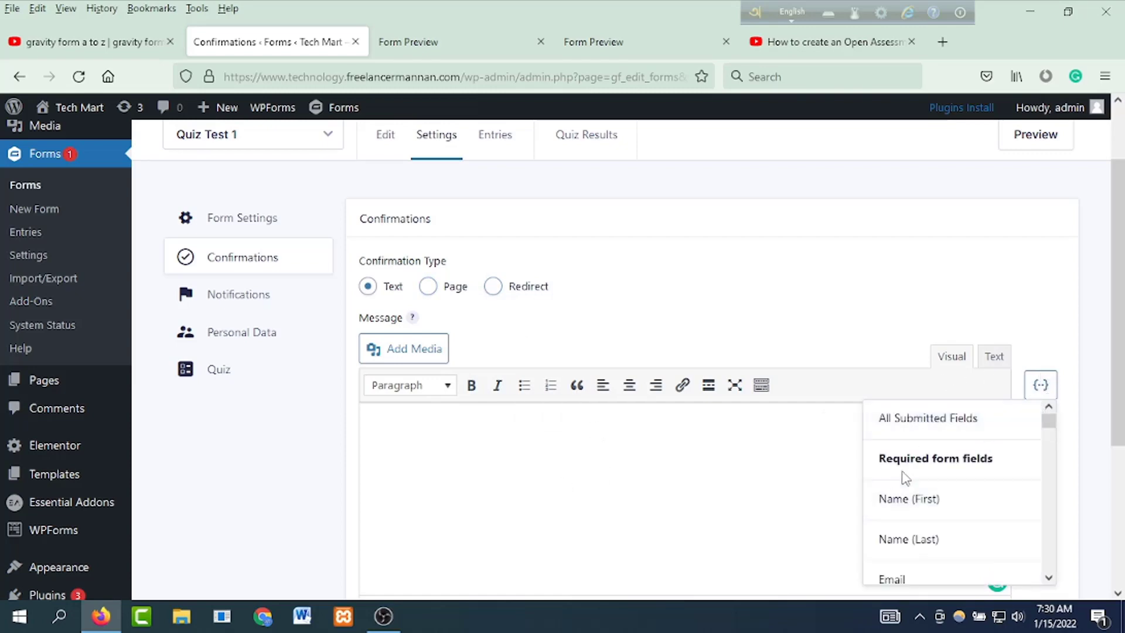
{"action": "scroll", "coordinate": [931, 515], "scroll_direction": "down", "scroll_amount": 5}
{"action": "scroll", "coordinate": [933, 519], "scroll_direction": "down", "scroll_amount": 12}
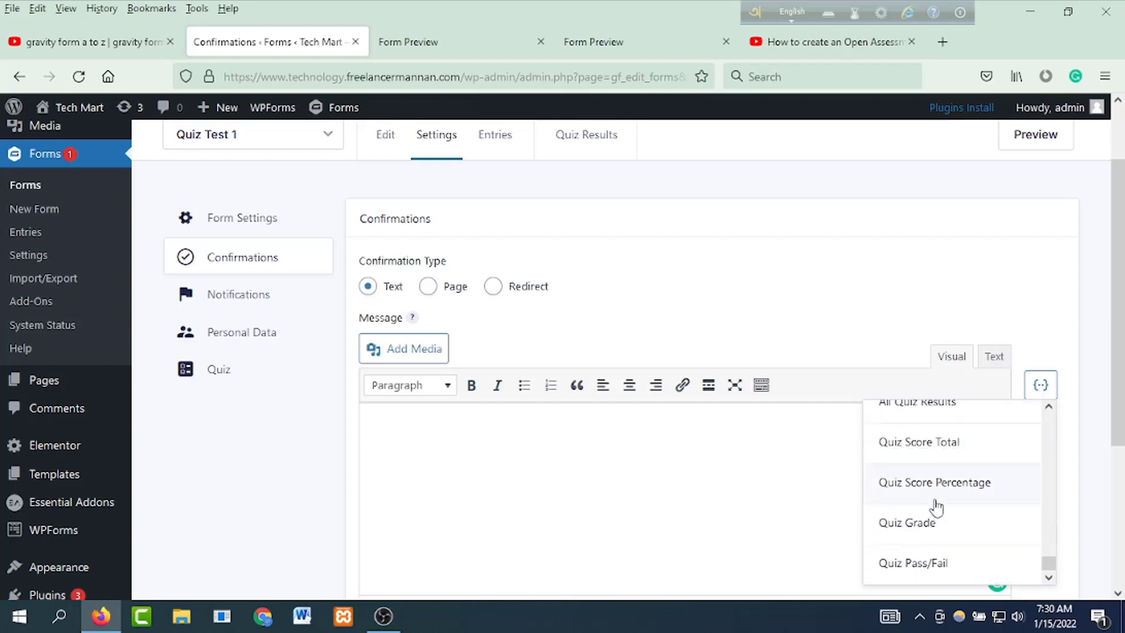
{"action": "scroll", "coordinate": [935, 507], "scroll_direction": "down", "scroll_amount": 3}
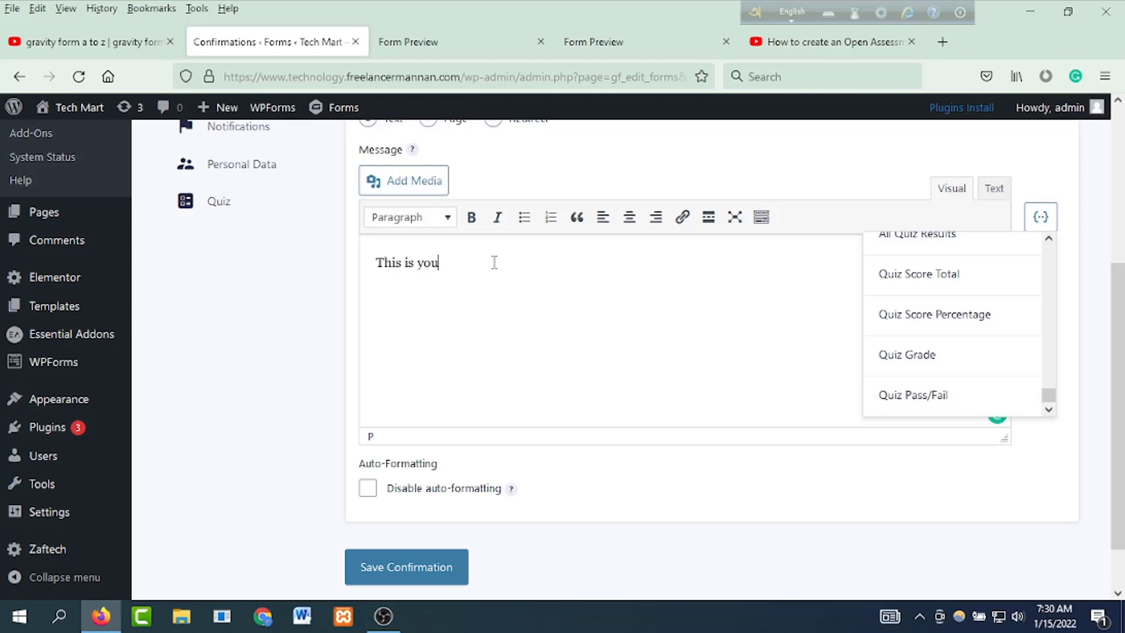
{"action": "key", "text": "BackSpace"}
{"action": "type", "text": "uiz Result."}
{"action": "left_click", "coordinate": [451, 567]}
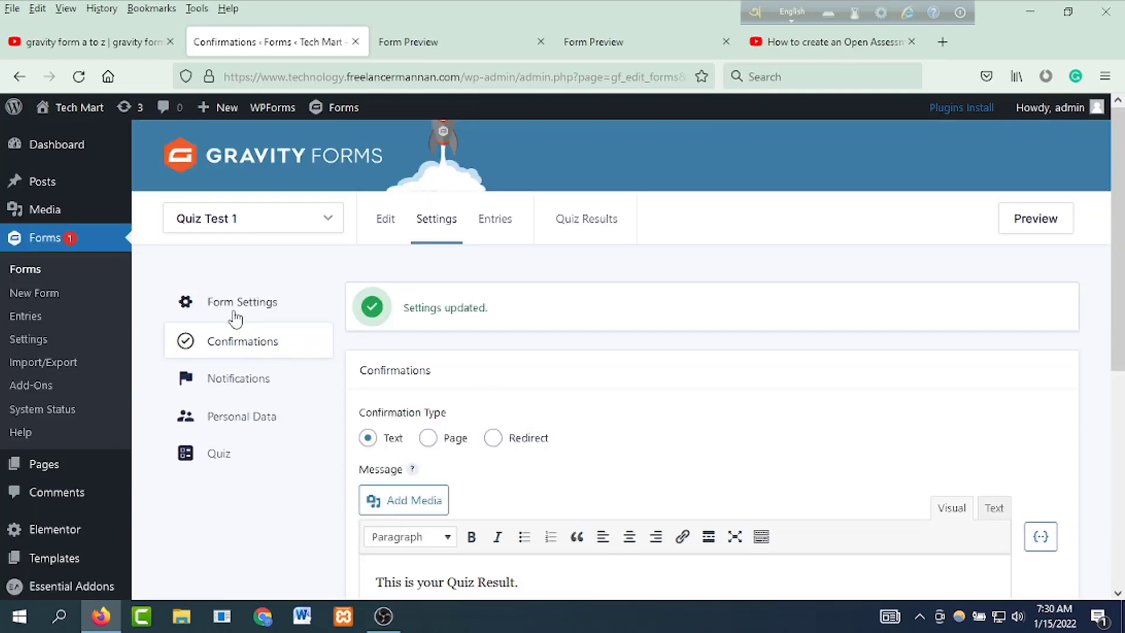
{"action": "left_click", "coordinate": [236, 322]}
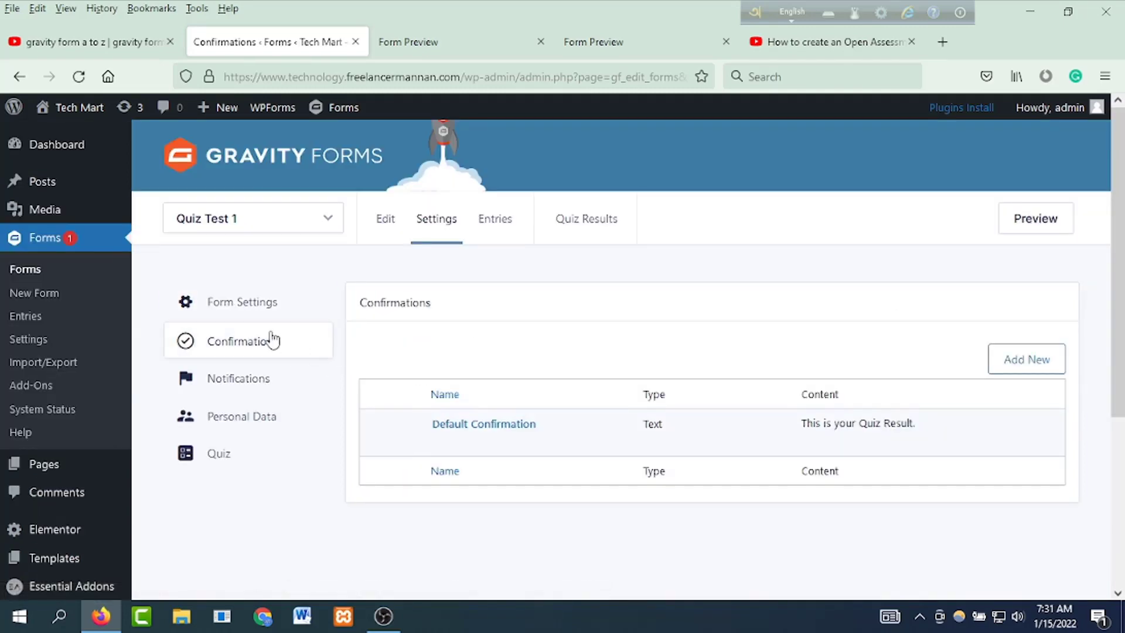
Step: Enable Shuffle quiz fields and Instant feedback in the Quiz settings and save them
{"action": "left_click", "coordinate": [239, 460]}
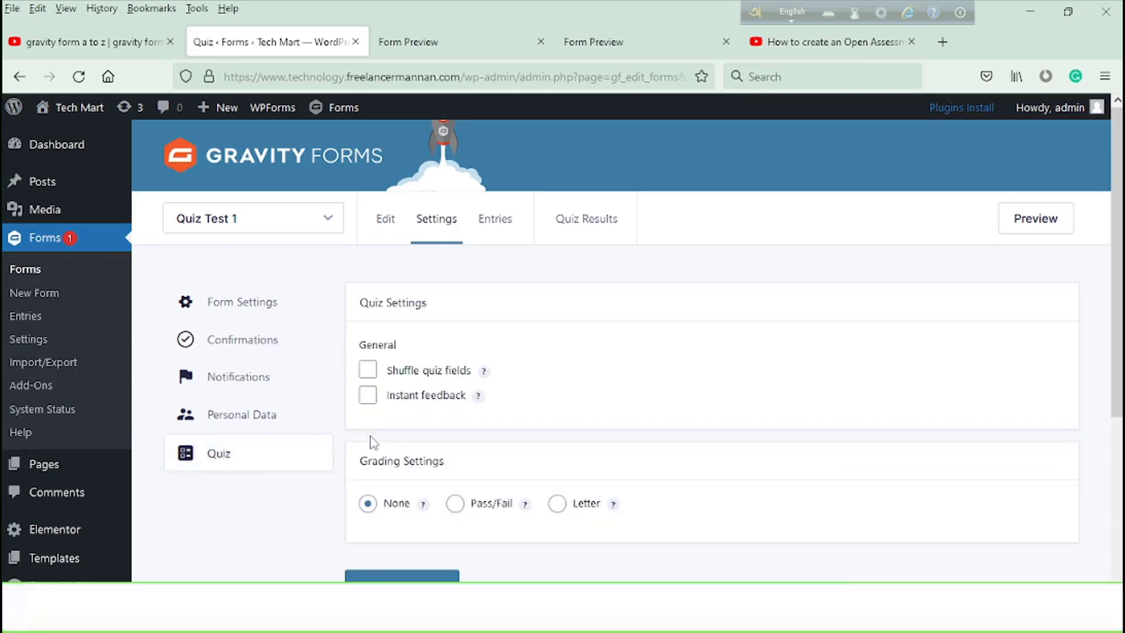
{"action": "mouse_move", "coordinate": [465, 403]}
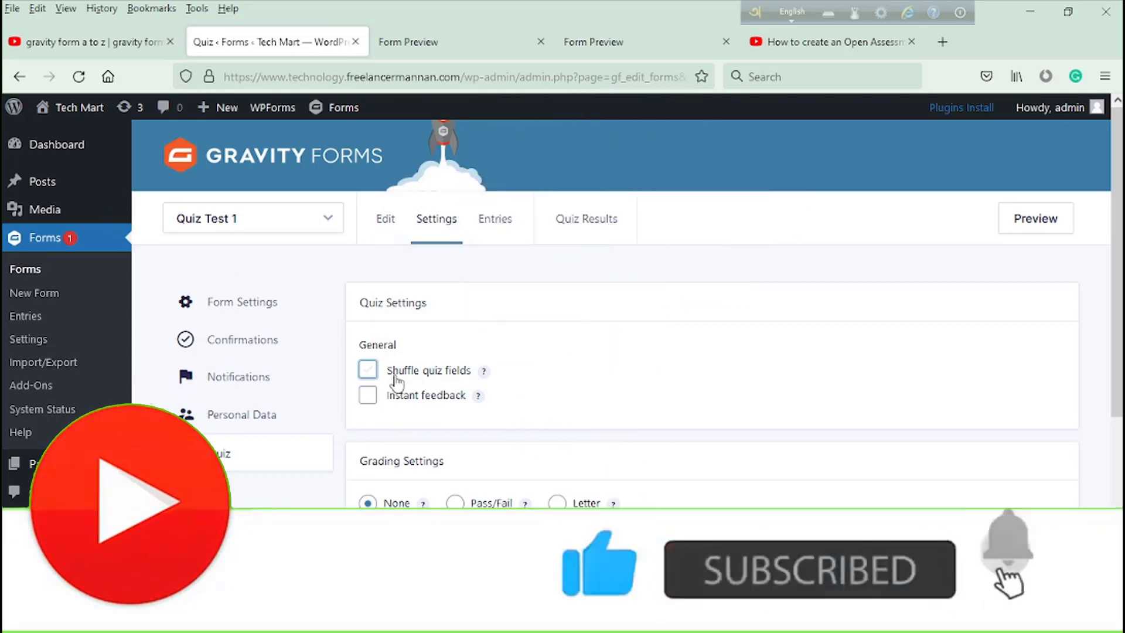
{"action": "left_click", "coordinate": [367, 370]}
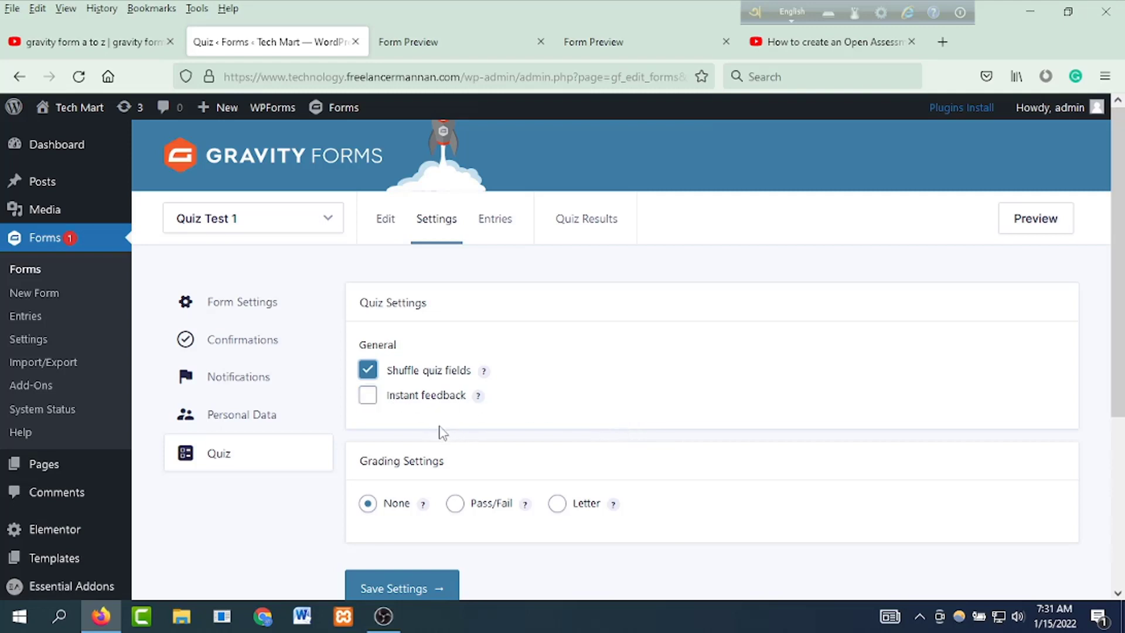
{"action": "left_click", "coordinate": [371, 398]}
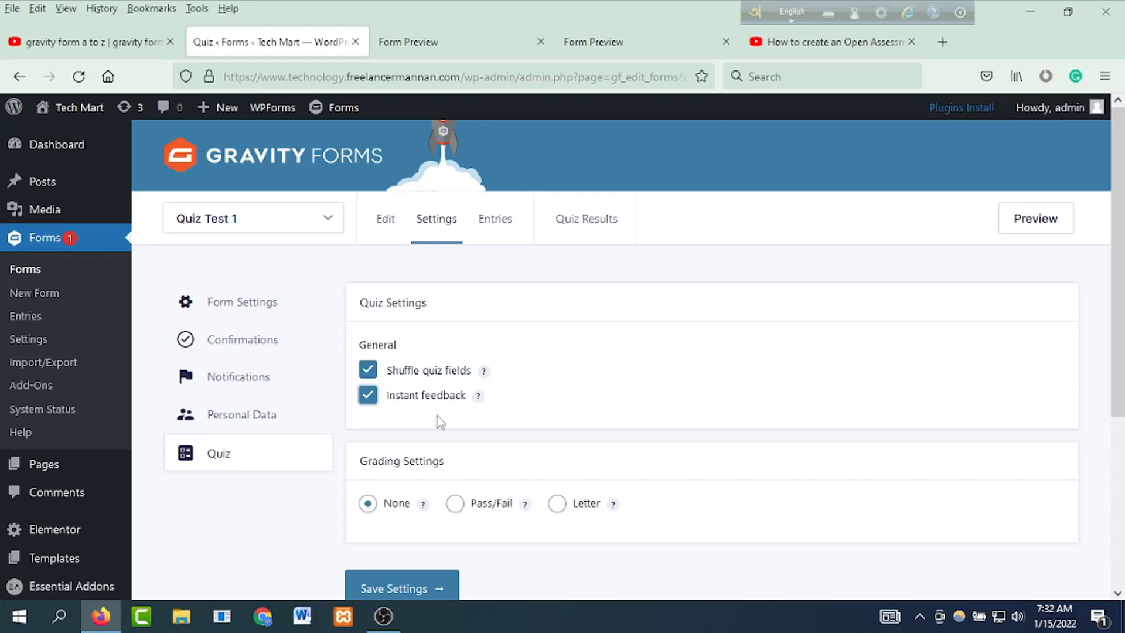
{"action": "scroll", "coordinate": [451, 428], "scroll_direction": "down", "scroll_amount": 4}
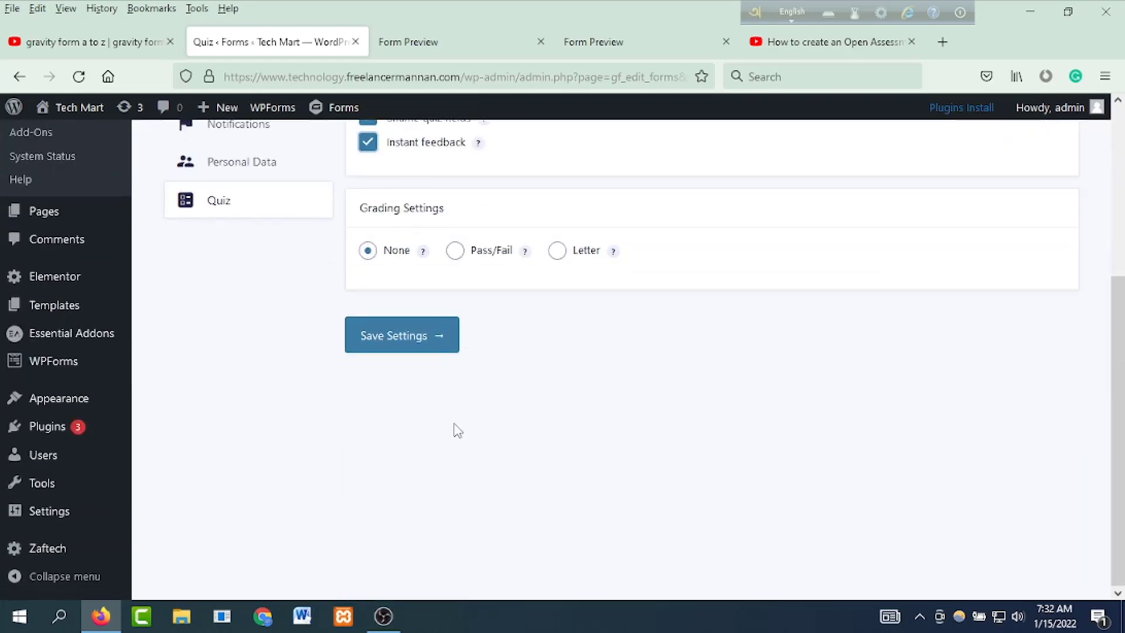
{"action": "left_click", "coordinate": [402, 338]}
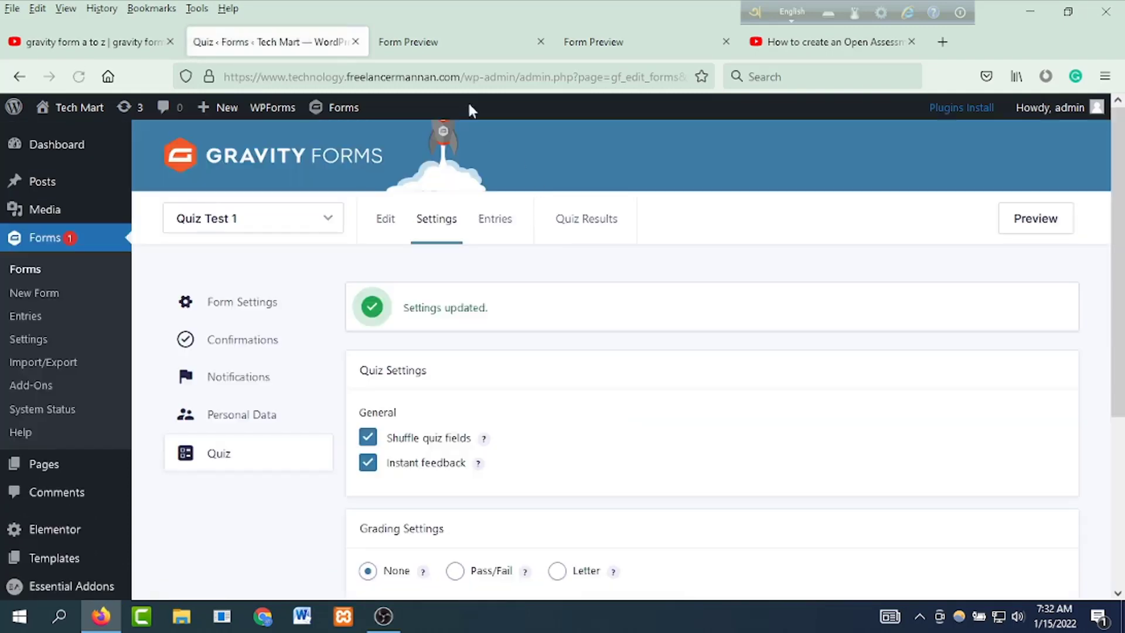
{"action": "left_click", "coordinate": [432, 50]}
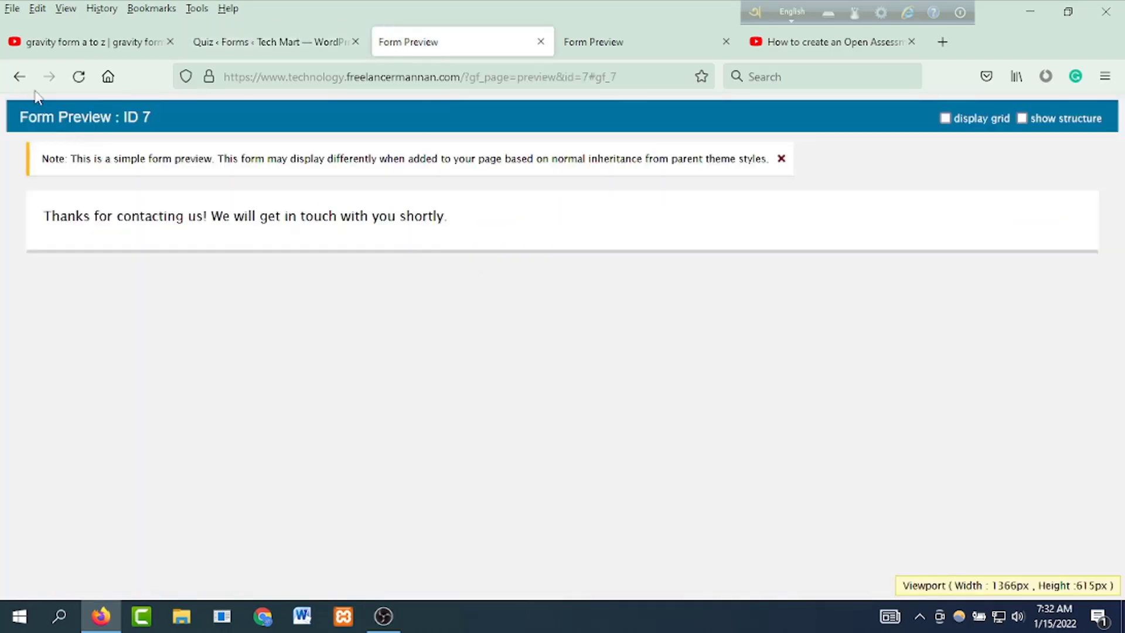
Step: Restart the quiz preview and fill in the personal details, starting with first name 'A'
{"action": "left_click", "coordinate": [19, 76]}
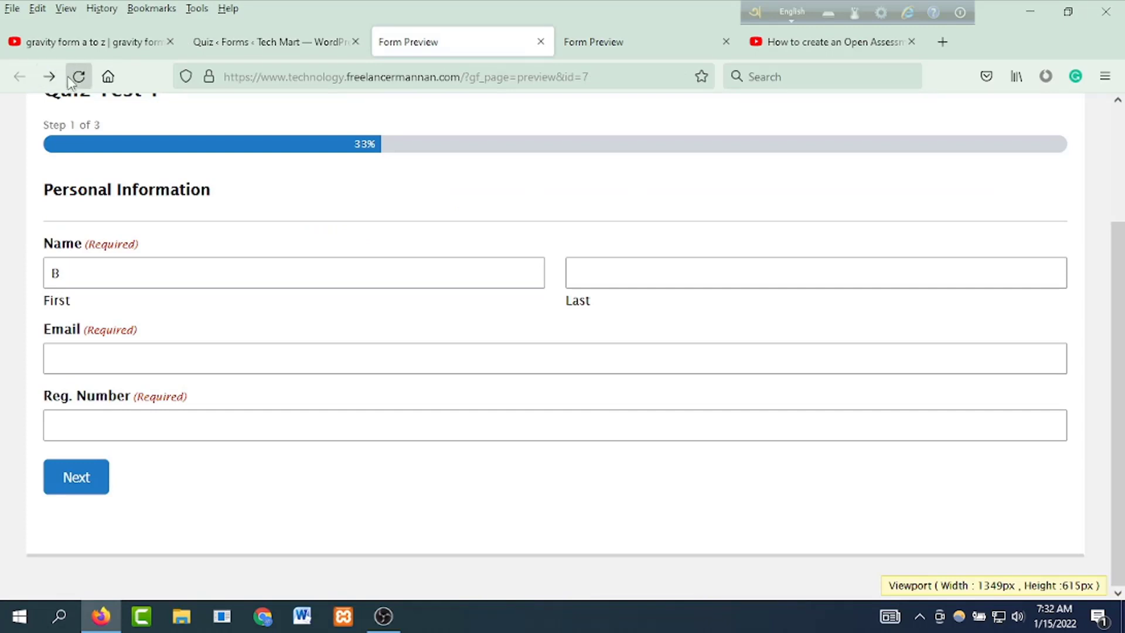
{"action": "left_click", "coordinate": [79, 76]}
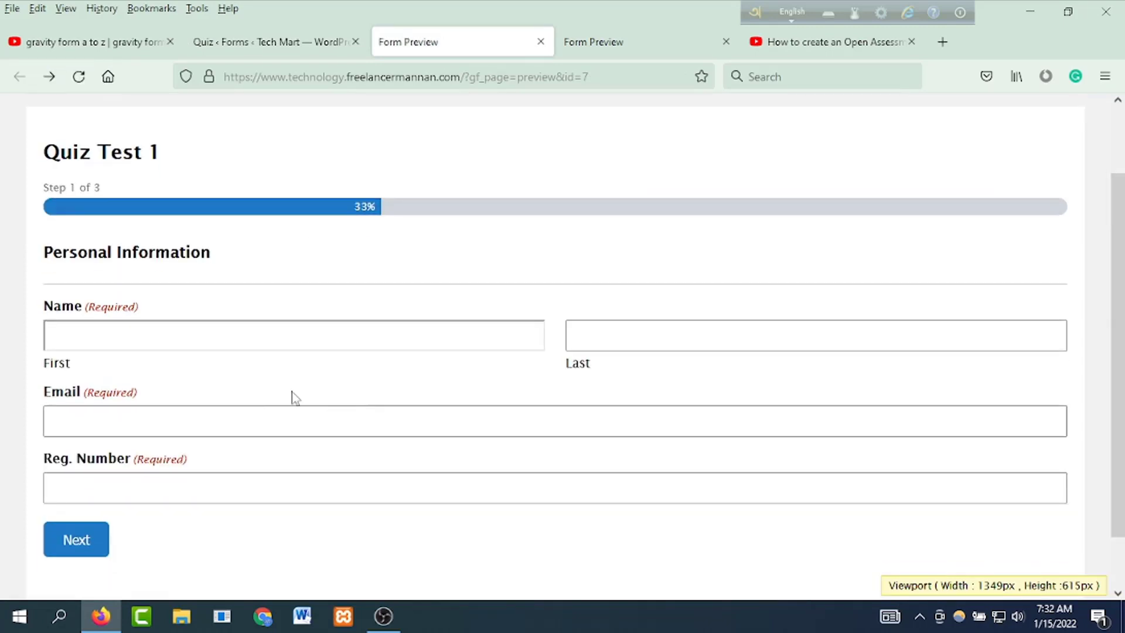
{"action": "left_click", "coordinate": [117, 329]}
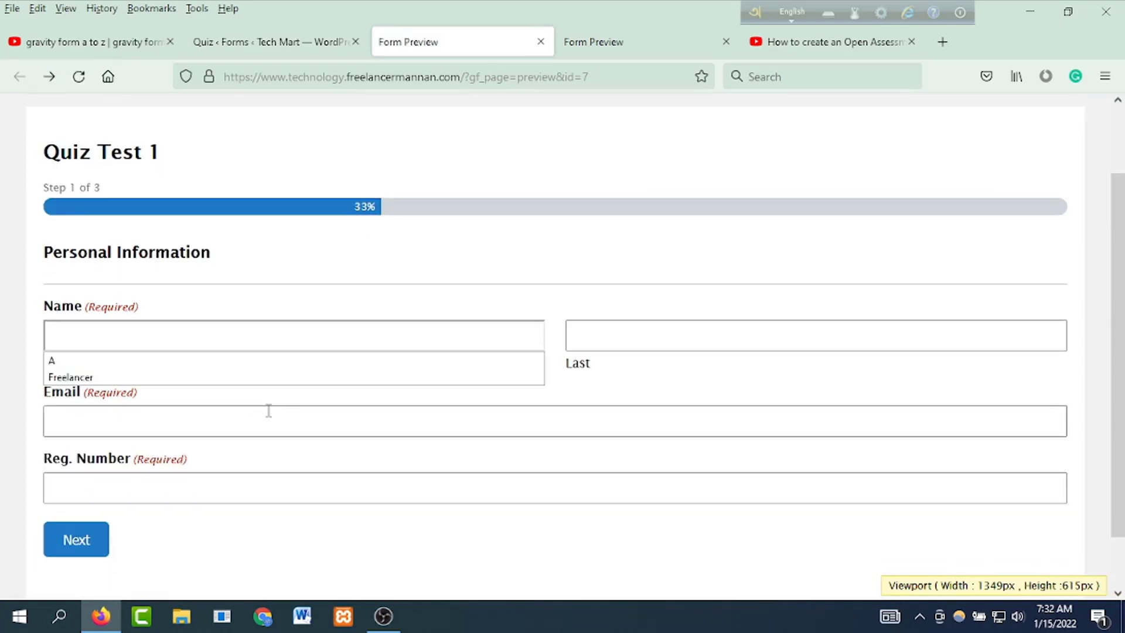
{"action": "type", "text": "A"}
{"action": "left_click", "coordinate": [592, 344]}
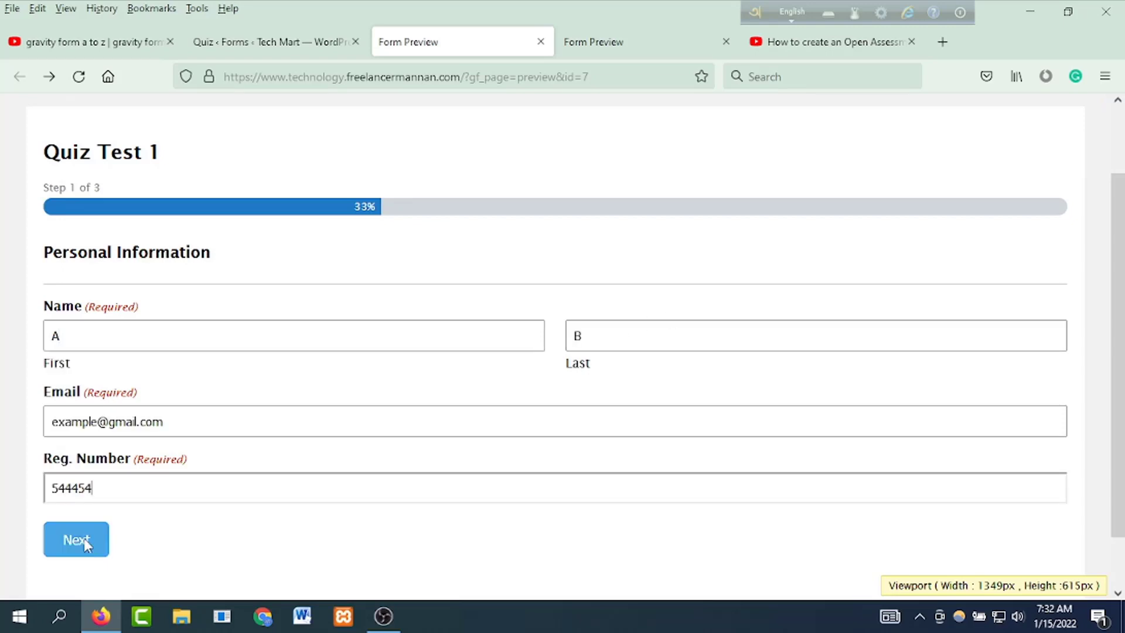
Step: On the second page, answer What is HTML? with Programming Language, which is flagged wrong
{"action": "left_click", "coordinate": [83, 538]}
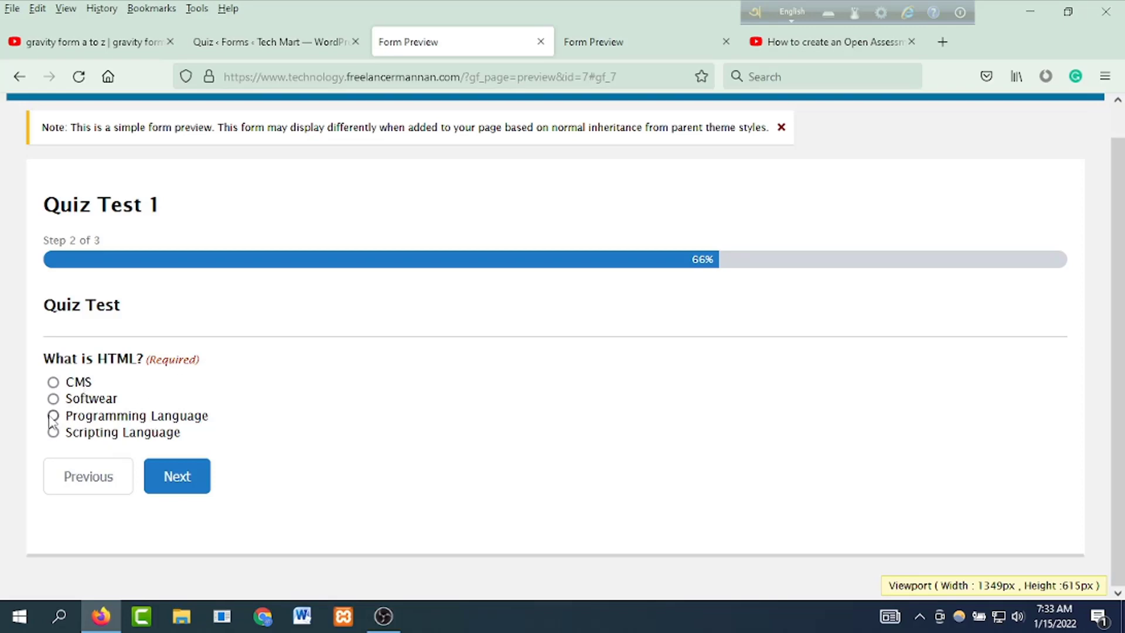
{"action": "left_click", "coordinate": [53, 416]}
{"action": "left_click", "coordinate": [286, 47]}
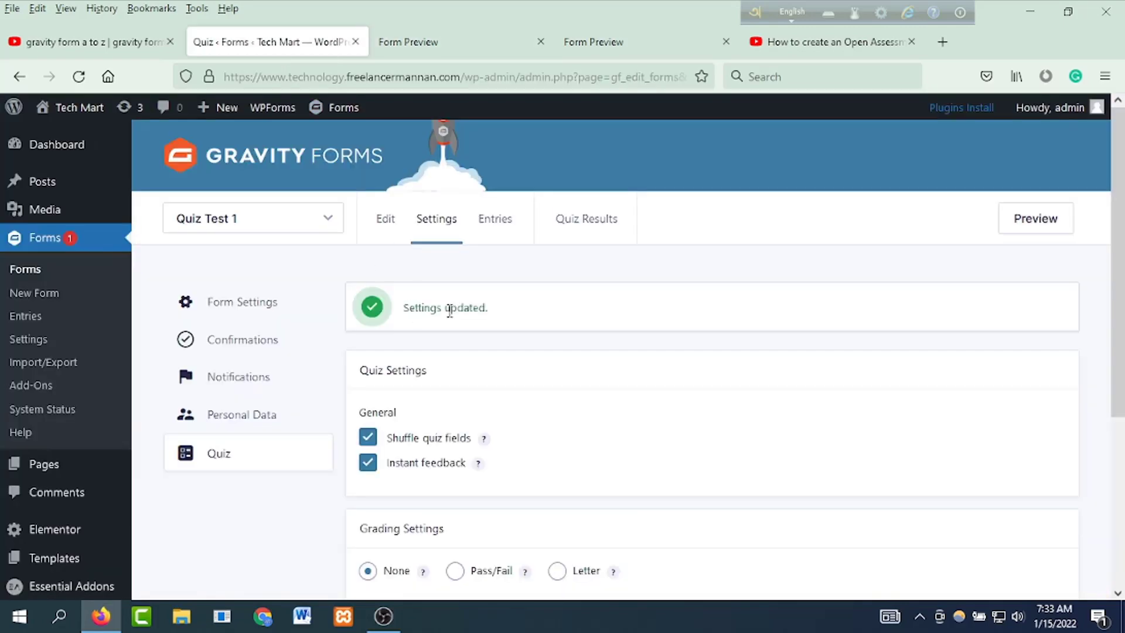
Step: In the form editor, mark Programming Language as the correct answer to What is HTML?
{"action": "left_click", "coordinate": [386, 227]}
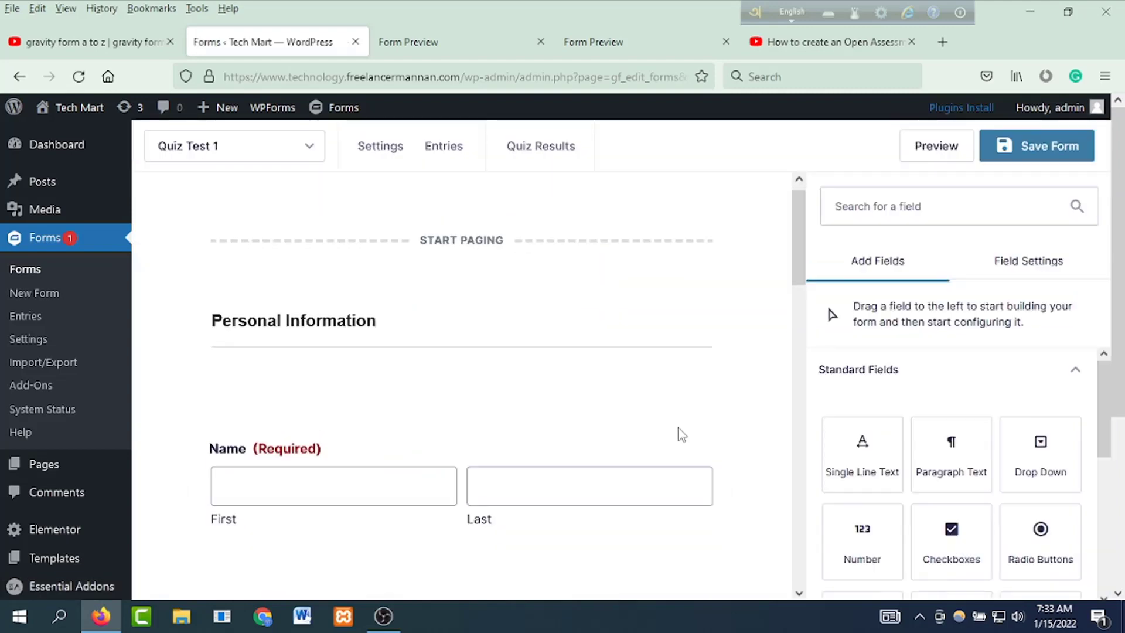
{"action": "scroll", "coordinate": [679, 432], "scroll_direction": "down", "scroll_amount": 5}
{"action": "scroll", "coordinate": [680, 431], "scroll_direction": "down", "scroll_amount": 8}
{"action": "left_click", "coordinate": [404, 404]}
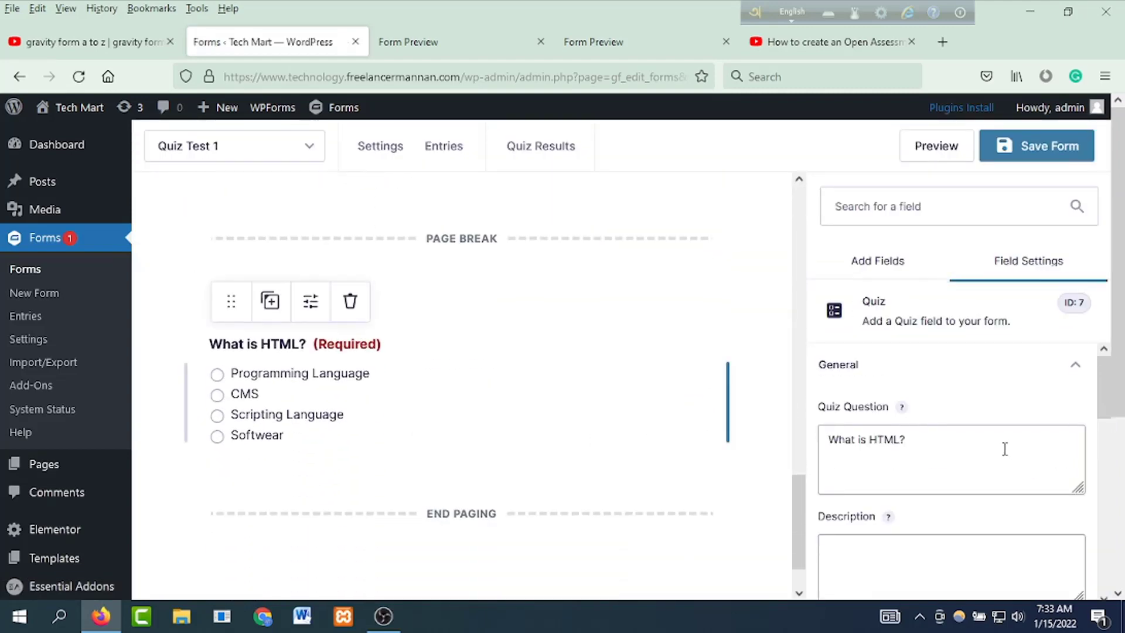
{"action": "scroll", "coordinate": [1004, 448], "scroll_direction": "down", "scroll_amount": 3}
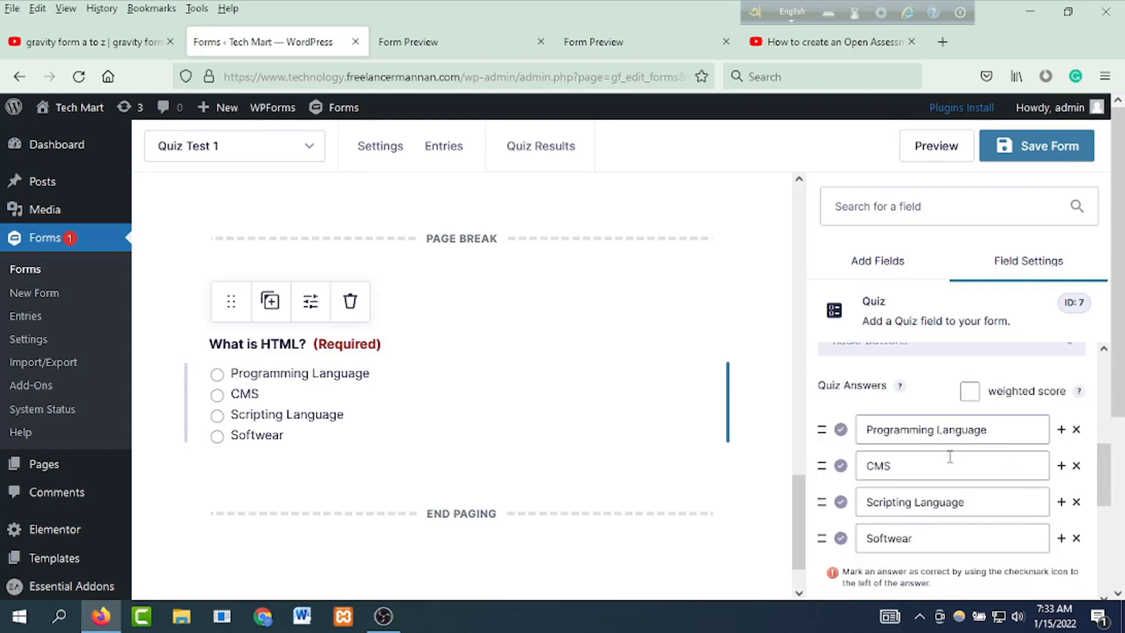
{"action": "left_click", "coordinate": [840, 429]}
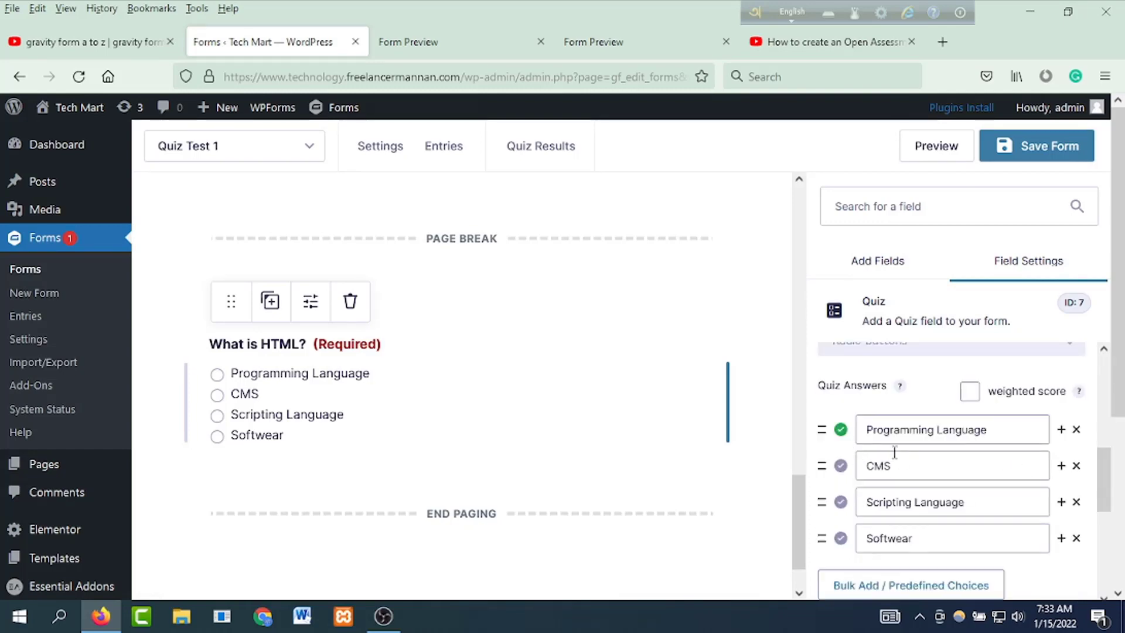
Step: Enable weighted scoring with 10 points for Programming Language and save the form
{"action": "left_click", "coordinate": [969, 390]}
{"action": "left_click", "coordinate": [1035, 429]}
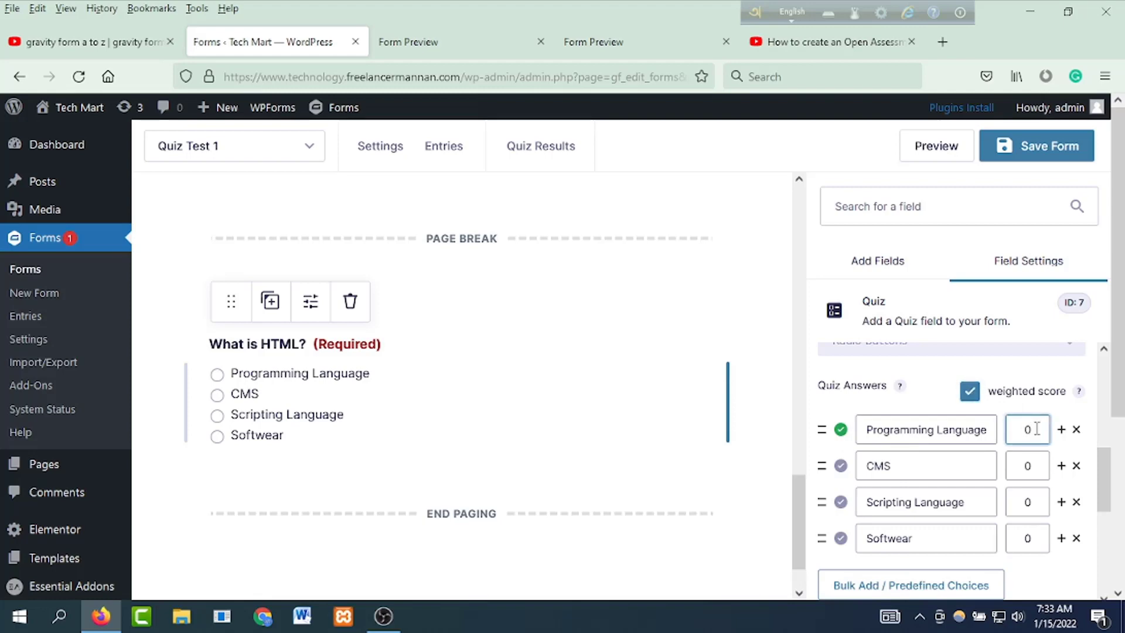
{"action": "type", "text": "41"}
{"action": "key", "text": "BackSpace"}
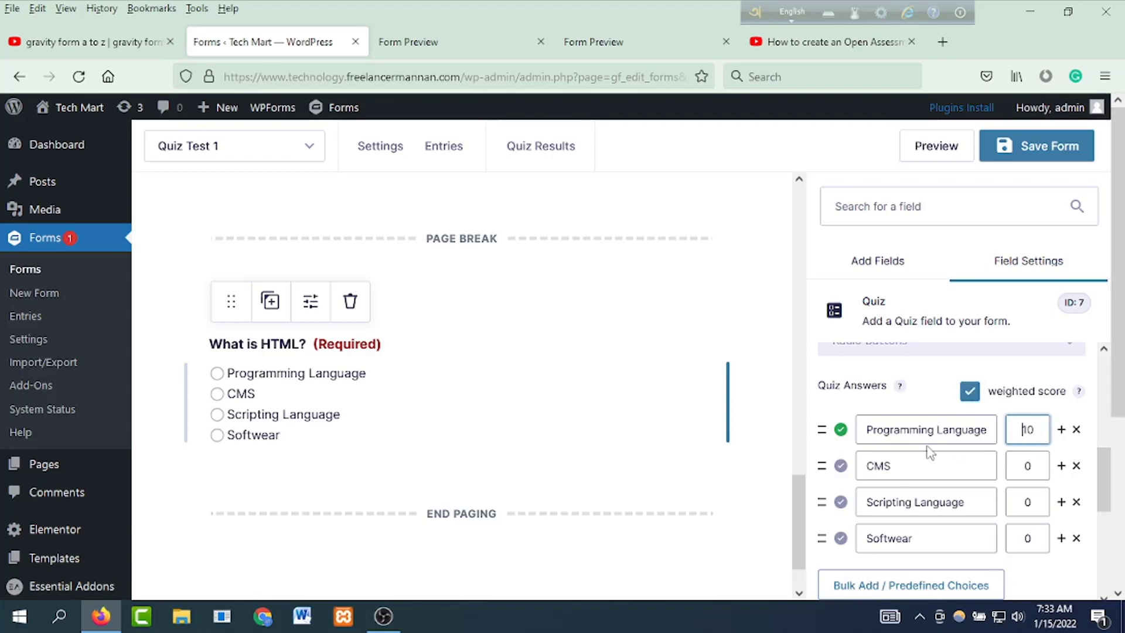
{"action": "left_click", "coordinate": [1019, 145]}
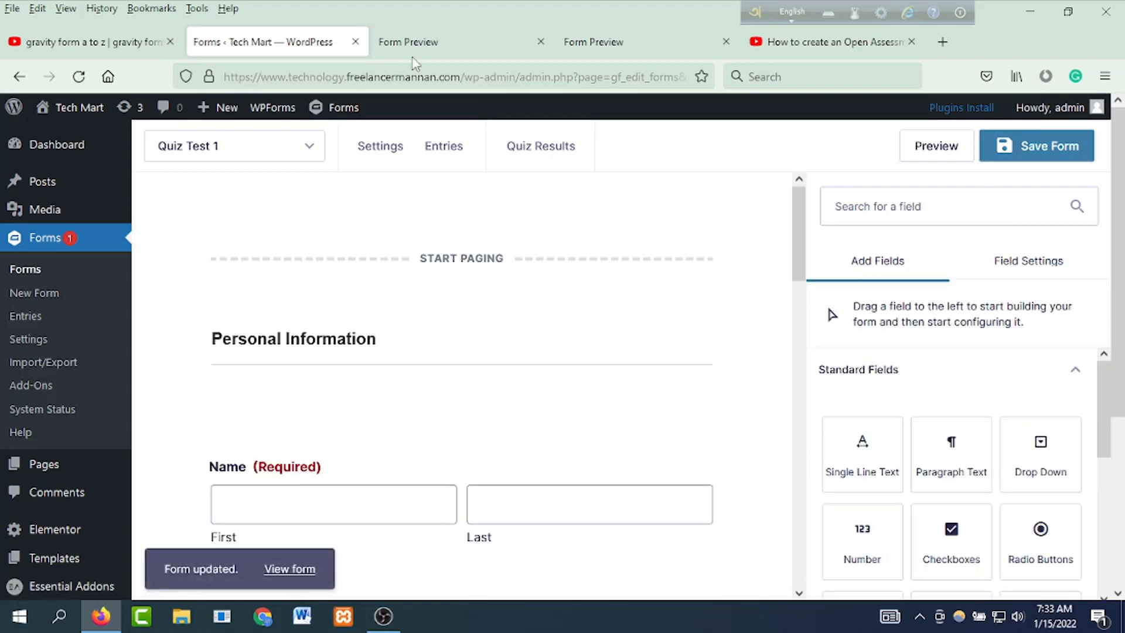
Step: Reload the quiz preview and resend the form data so the saved answer changes load
{"action": "key", "text": "ctrl+Tab"}
{"action": "left_click", "coordinate": [79, 77]}
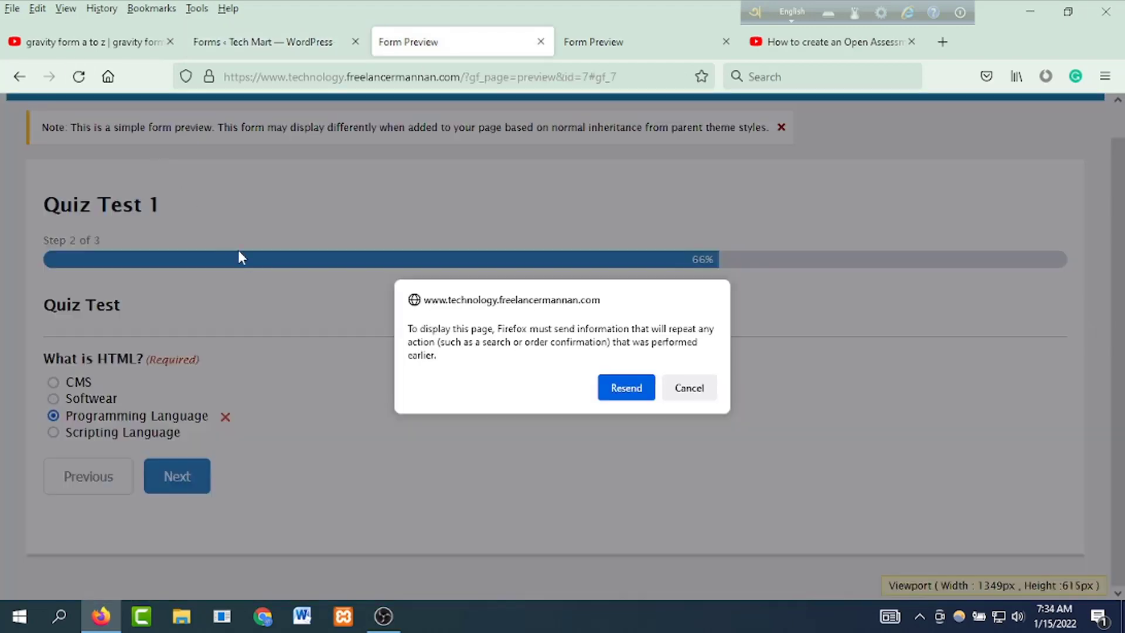
{"action": "left_click", "coordinate": [626, 387]}
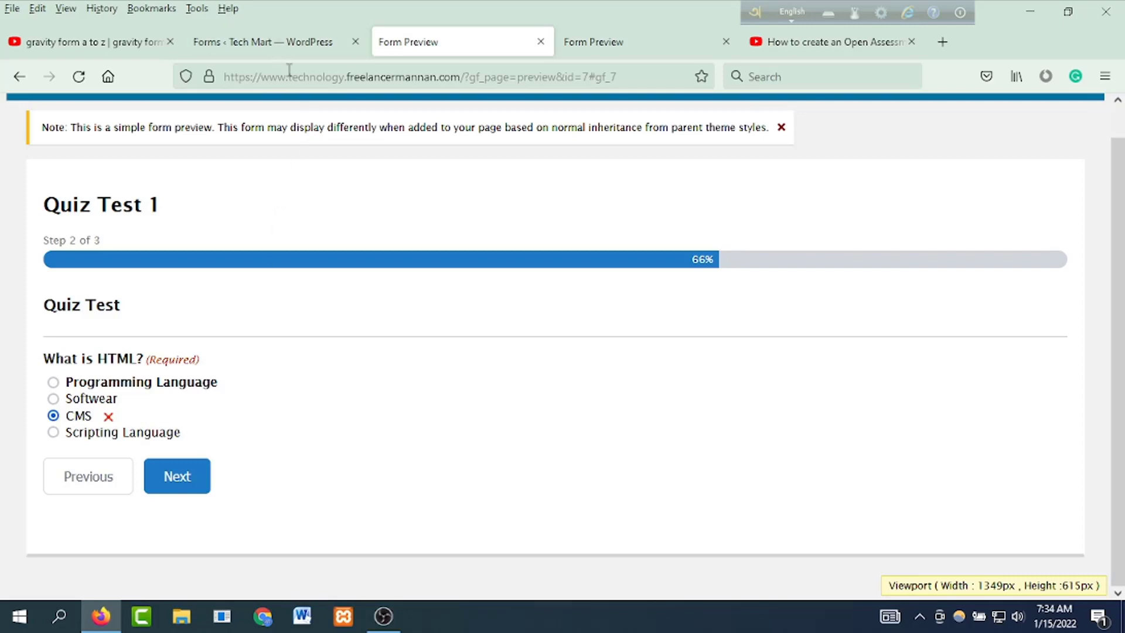
{"action": "left_click", "coordinate": [264, 42]}
Step: Open the Quiz settings and glance at the current form preview
{"action": "mouse_move", "coordinate": [398, 164]}
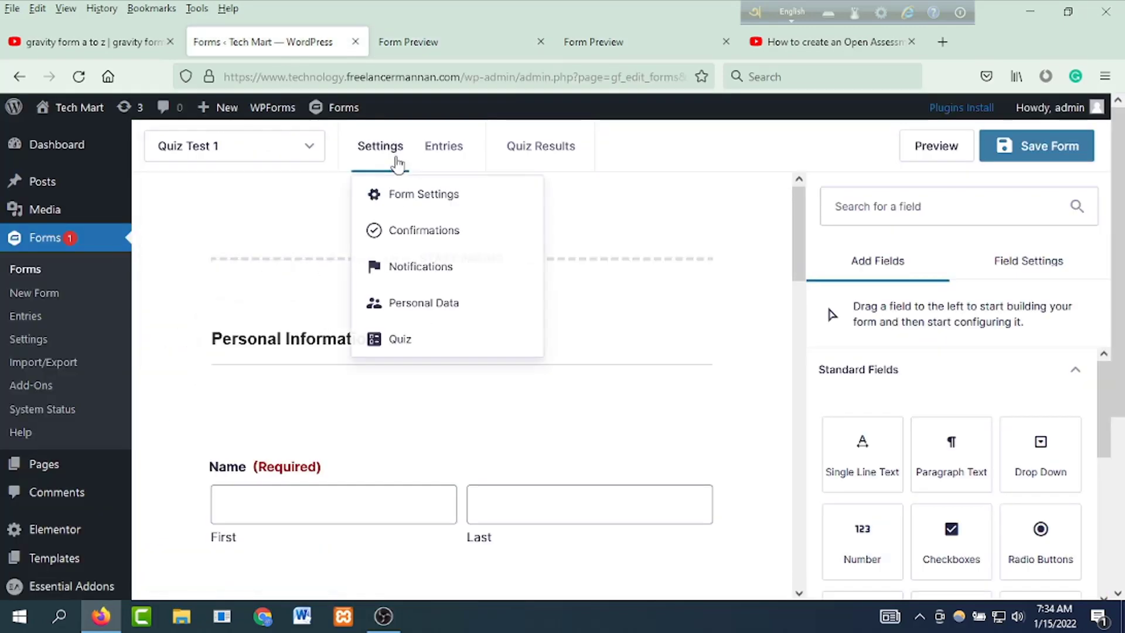
{"action": "left_click", "coordinate": [413, 336]}
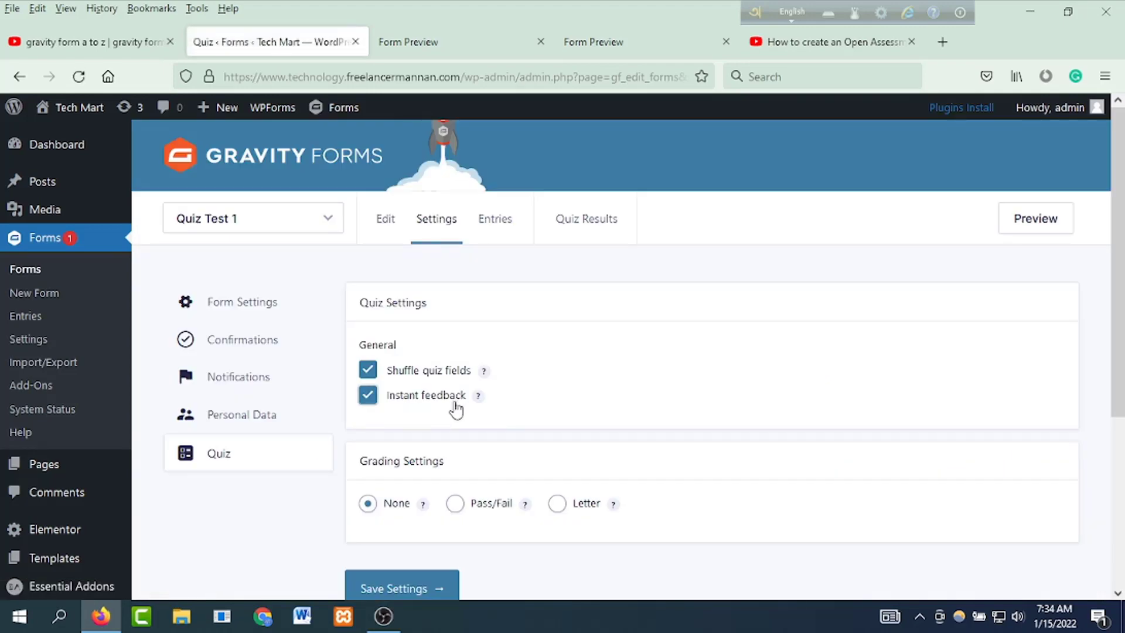
{"action": "mouse_move", "coordinate": [477, 397]}
{"action": "left_click", "coordinate": [441, 41]}
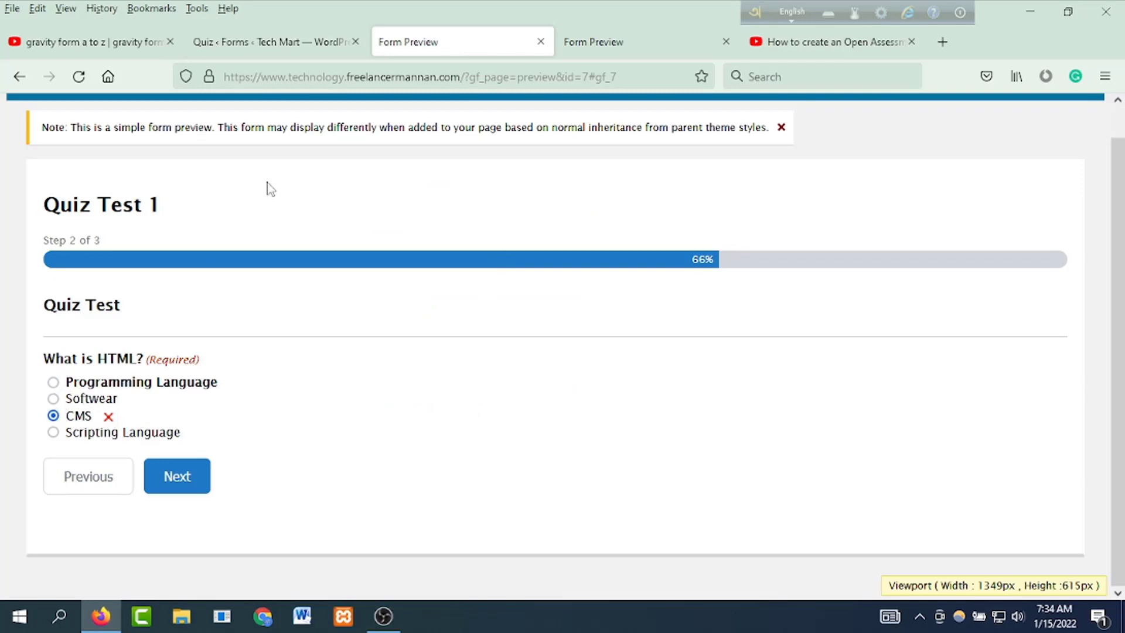
{"action": "left_click", "coordinate": [264, 41]}
Step: Turn off Instant feedback, save, and try answers in the reloaded preview, settling on CMS
{"action": "left_click", "coordinate": [368, 395]}
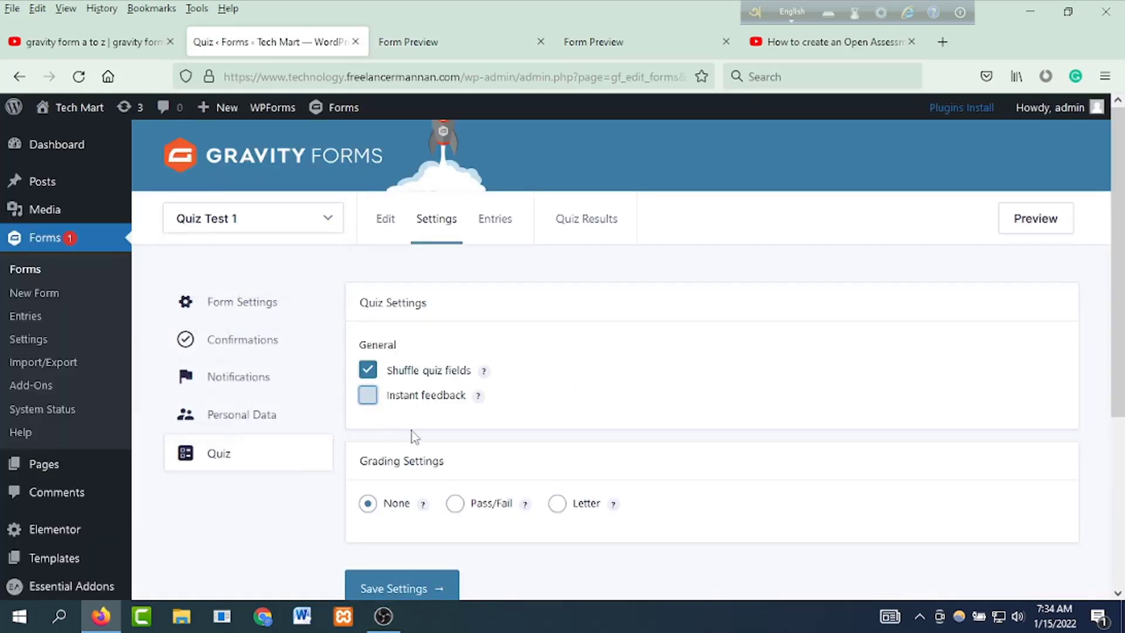
{"action": "left_click", "coordinate": [392, 586]}
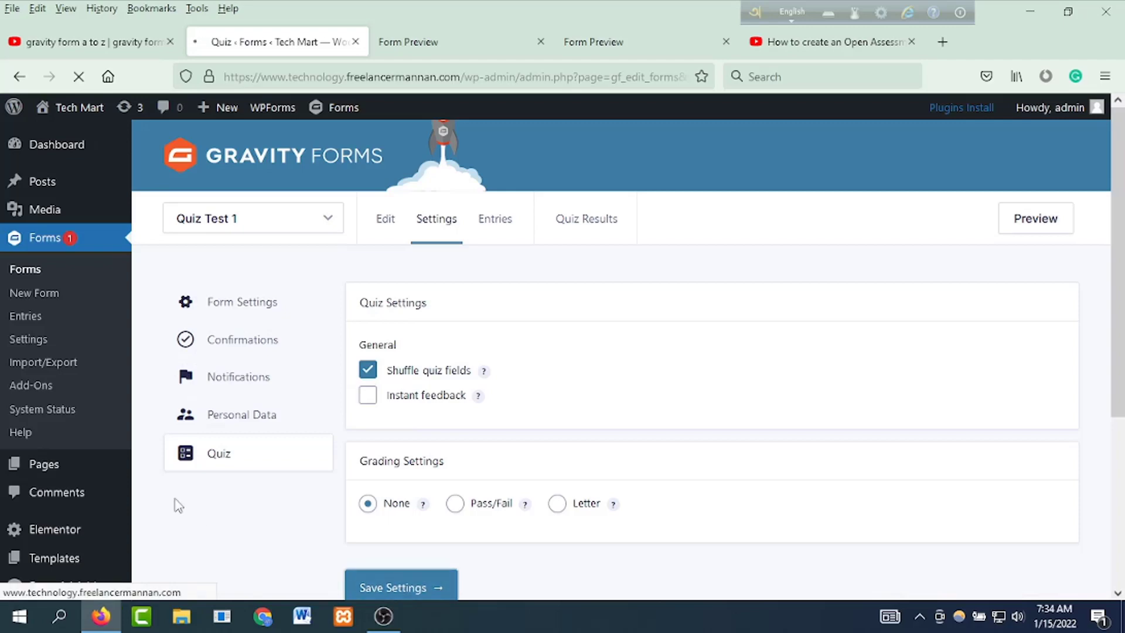
{"action": "left_click", "coordinate": [449, 35]}
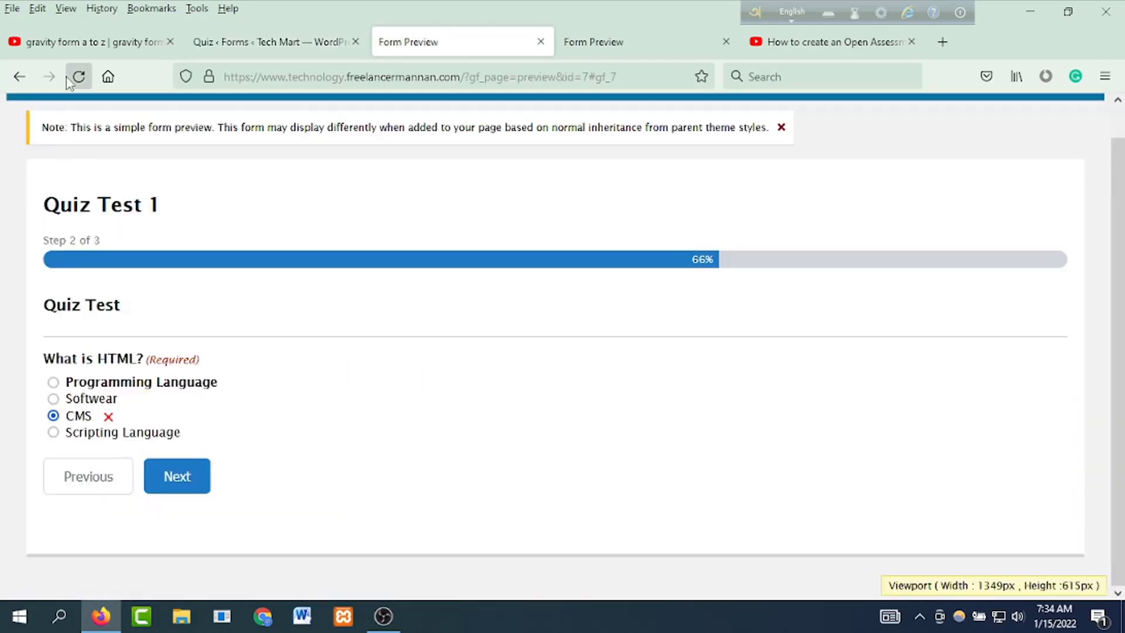
{"action": "left_click", "coordinate": [77, 77]}
{"action": "left_click", "coordinate": [625, 388]}
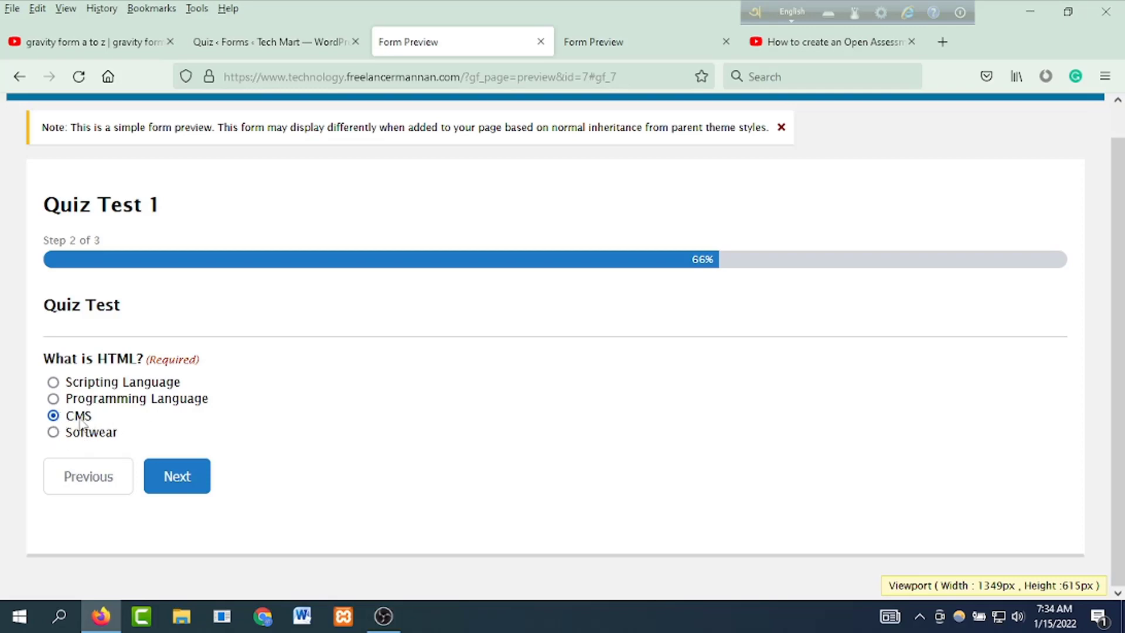
{"action": "left_click", "coordinate": [55, 399]}
{"action": "left_click", "coordinate": [53, 382]}
{"action": "left_click", "coordinate": [53, 432]}
{"action": "left_click", "coordinate": [54, 415]}
Step: Turn Instant feedback back on, save the quiz settings, and reload the preview
{"action": "left_click", "coordinate": [255, 42]}
{"action": "left_click", "coordinate": [384, 466]}
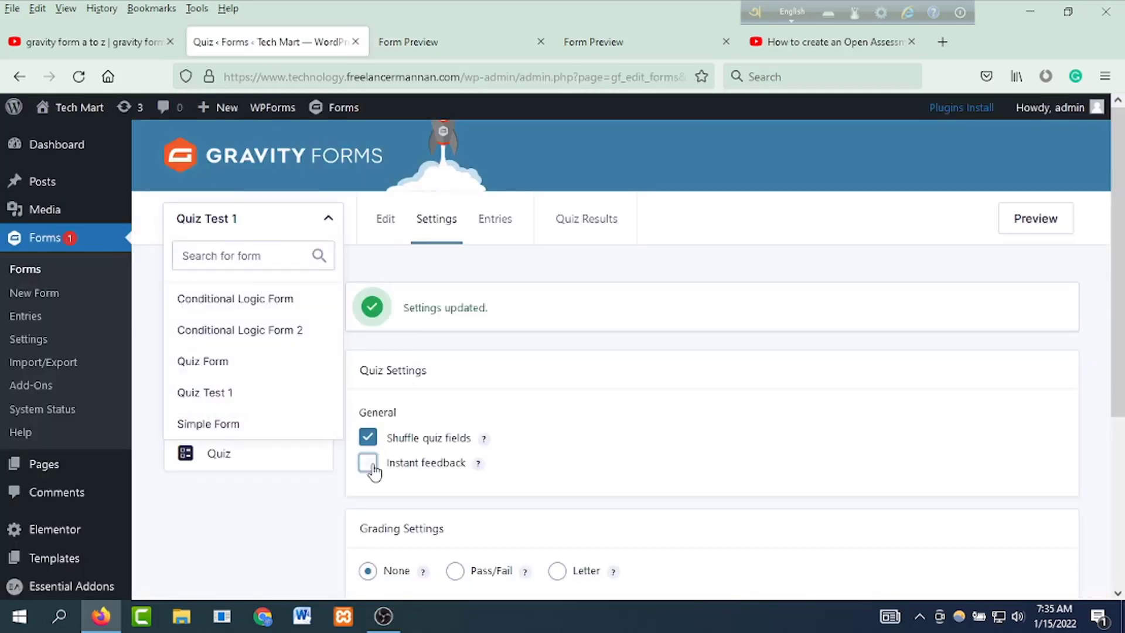
{"action": "scroll", "coordinate": [544, 455], "scroll_direction": "down", "scroll_amount": 4}
{"action": "left_click", "coordinate": [401, 401]}
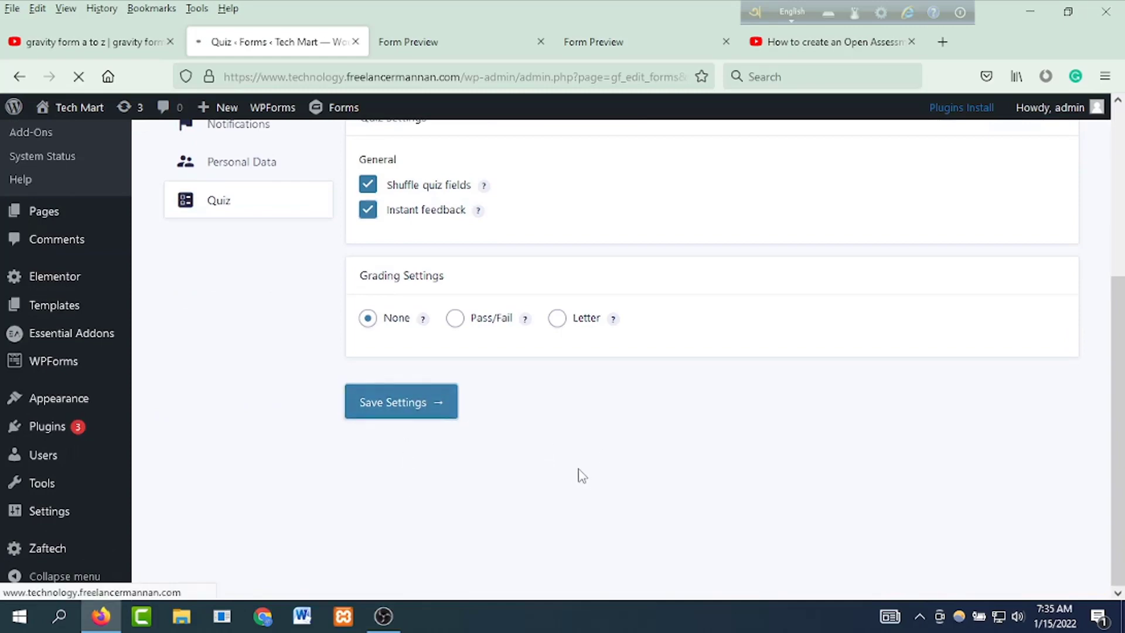
{"action": "left_click", "coordinate": [410, 40]}
{"action": "left_click", "coordinate": [79, 76]}
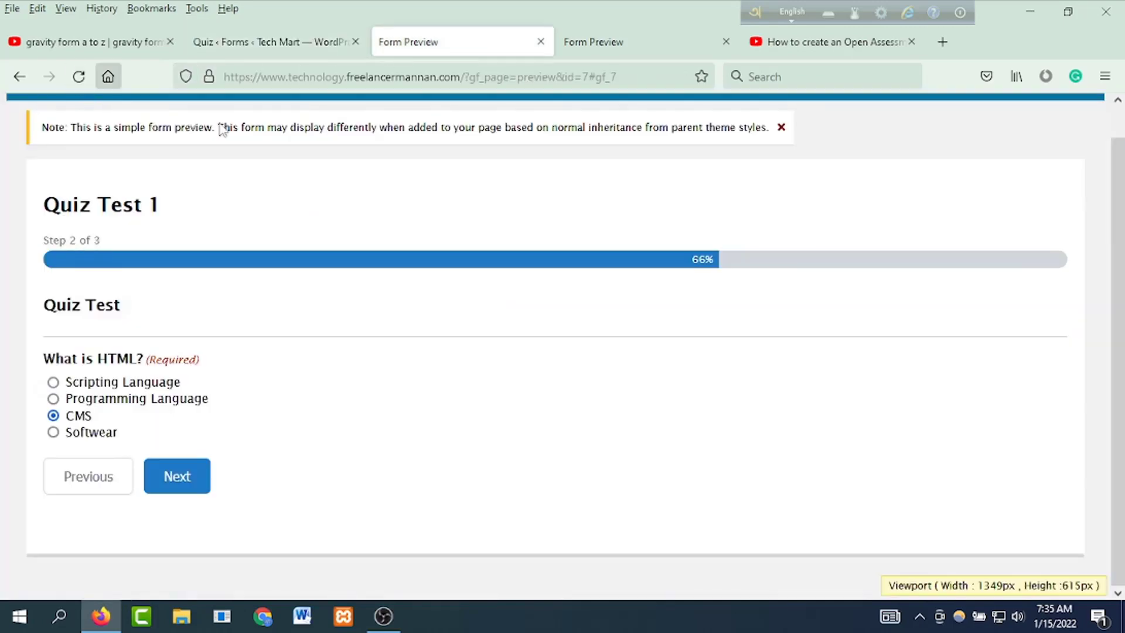
{"action": "left_click", "coordinate": [611, 380]}
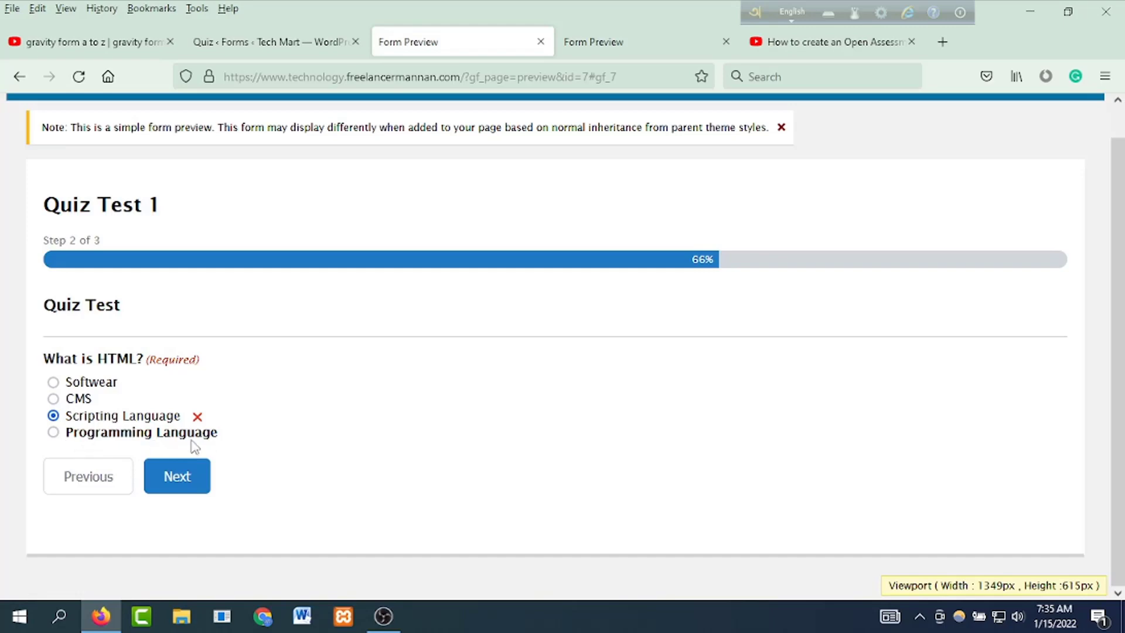
Step: Submit the quiz to display 'This is your Quiz Result.'
{"action": "left_click", "coordinate": [154, 484]}
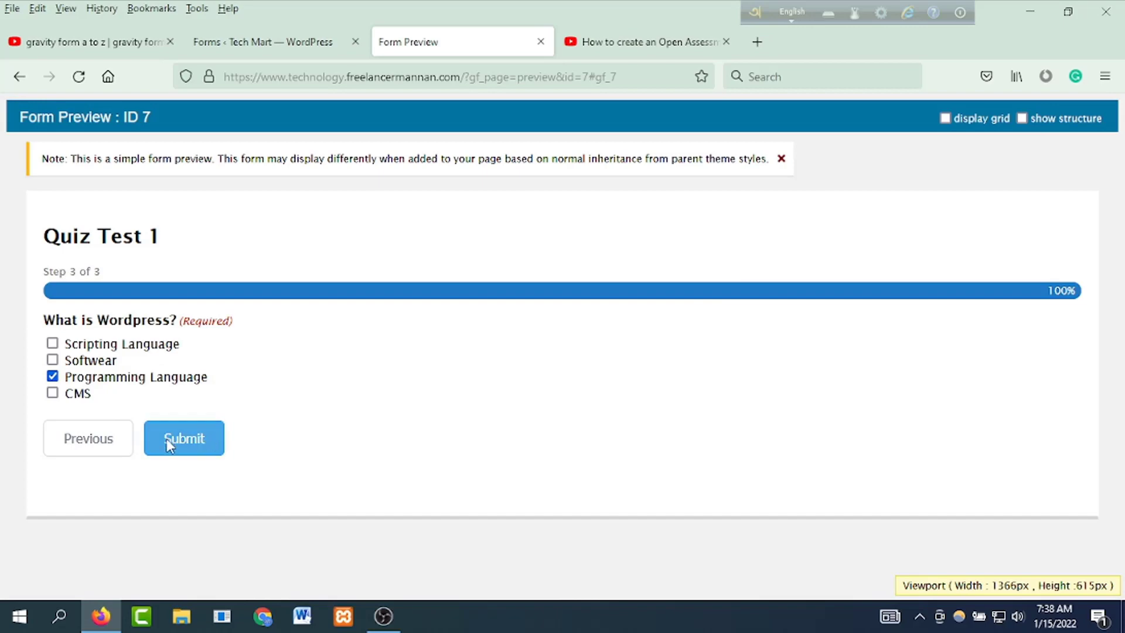
{"action": "left_click", "coordinate": [166, 438]}
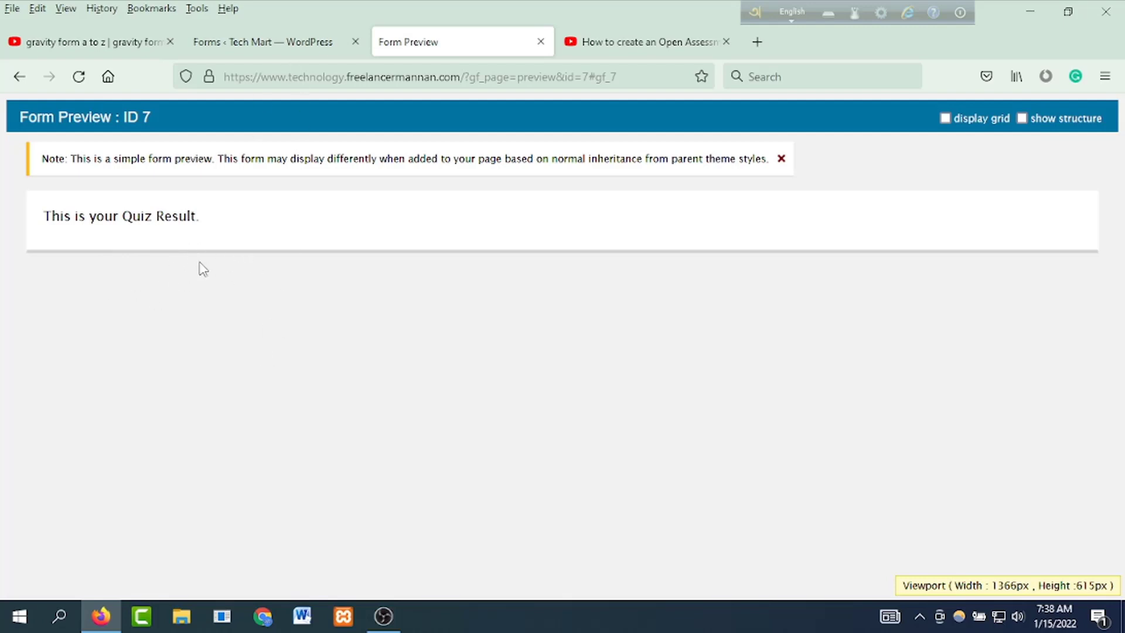
{"action": "left_click", "coordinate": [233, 44]}
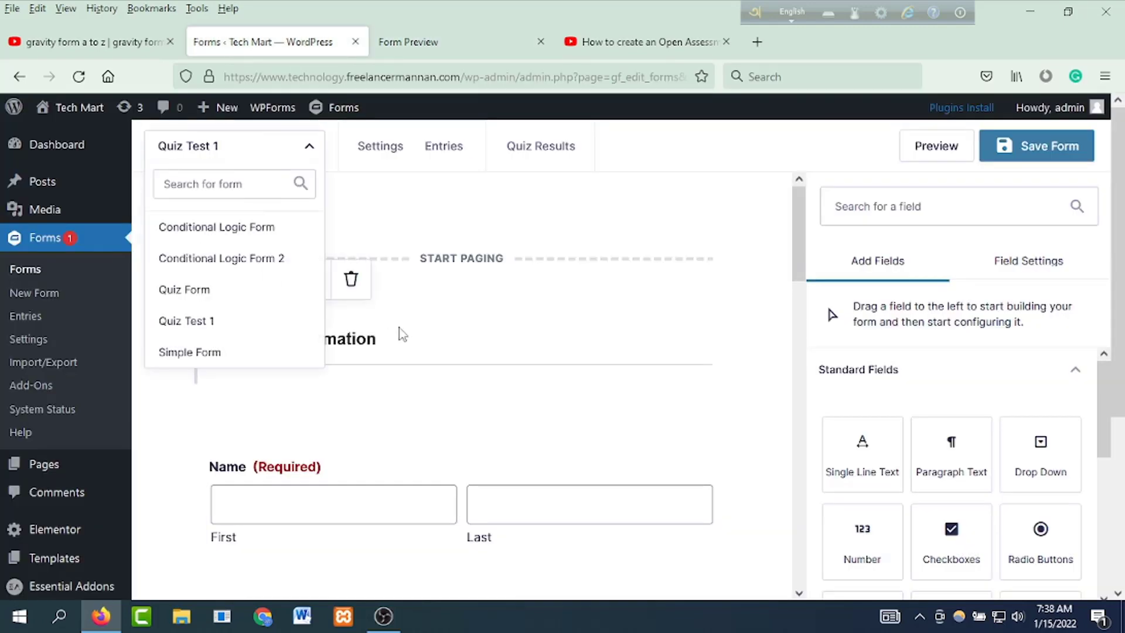
Step: Switch the quiz grading to Pass/Fail with a 50% pass percentage
{"action": "mouse_move", "coordinate": [371, 146]}
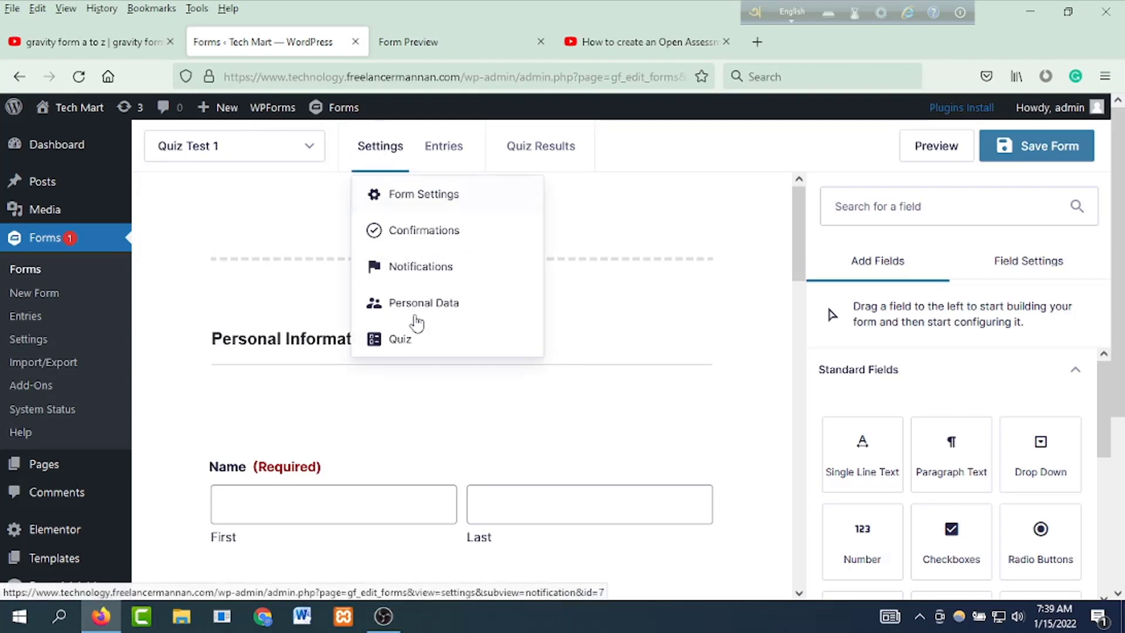
{"action": "left_click", "coordinate": [401, 340]}
{"action": "scroll", "coordinate": [454, 428], "scroll_direction": "down", "scroll_amount": 3}
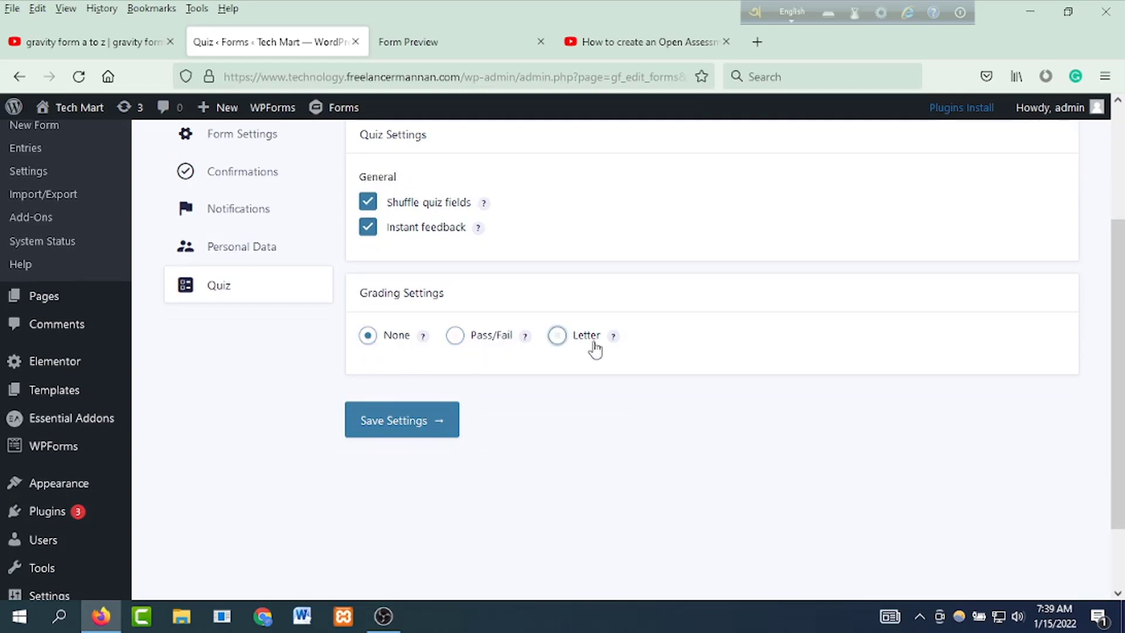
{"action": "left_click", "coordinate": [455, 335]}
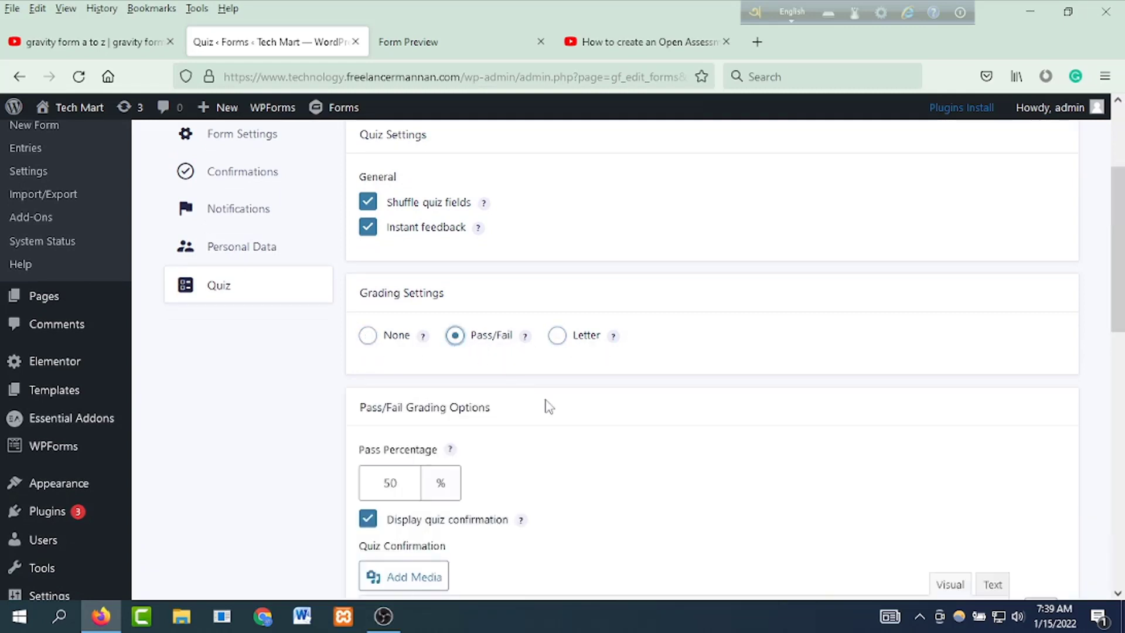
{"action": "scroll", "coordinate": [544, 406], "scroll_direction": "down", "scroll_amount": 2}
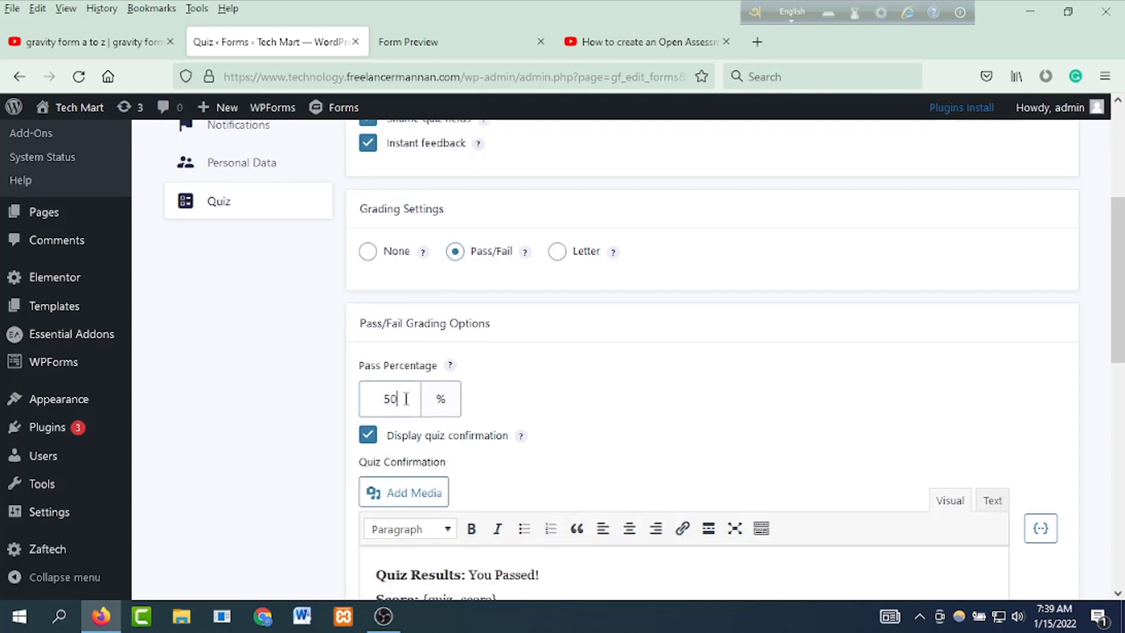
{"action": "left_click_drag", "start_coordinate": [404, 398], "coordinate": [382, 398]}
Step: Save the Pass/Fail grading quiz settings
{"action": "scroll", "coordinate": [507, 408], "scroll_direction": "down", "scroll_amount": 2}
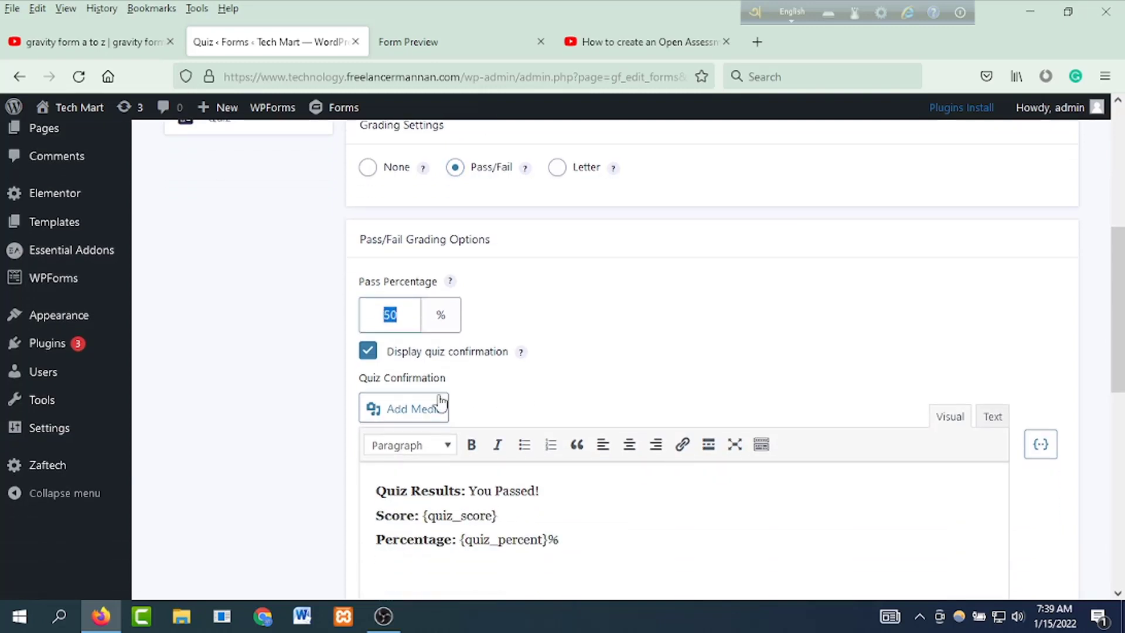
{"action": "scroll", "coordinate": [469, 392], "scroll_direction": "down", "scroll_amount": 4}
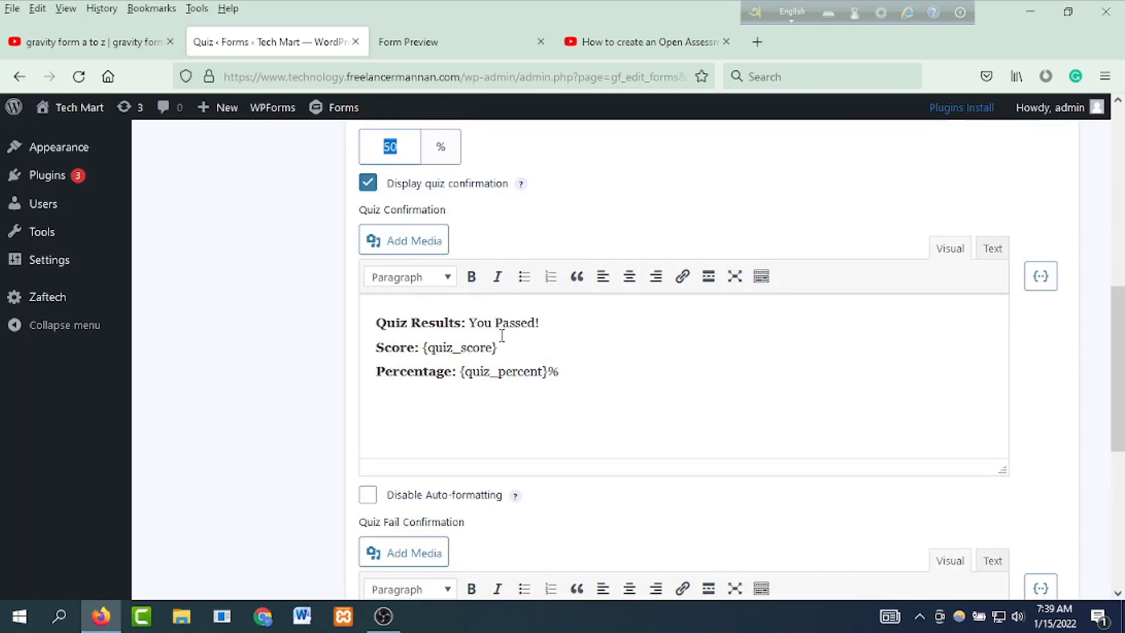
{"action": "scroll", "coordinate": [502, 336], "scroll_direction": "down", "scroll_amount": 6}
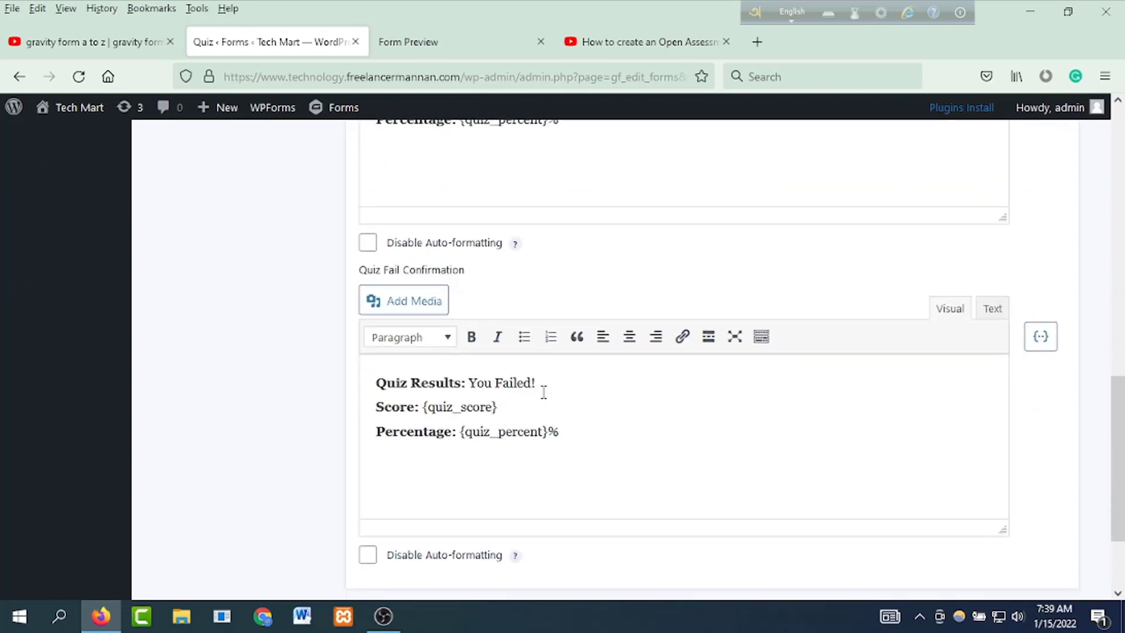
{"action": "scroll", "coordinate": [544, 393], "scroll_direction": "down", "scroll_amount": 3}
{"action": "scroll", "coordinate": [562, 404], "scroll_direction": "up", "scroll_amount": 15}
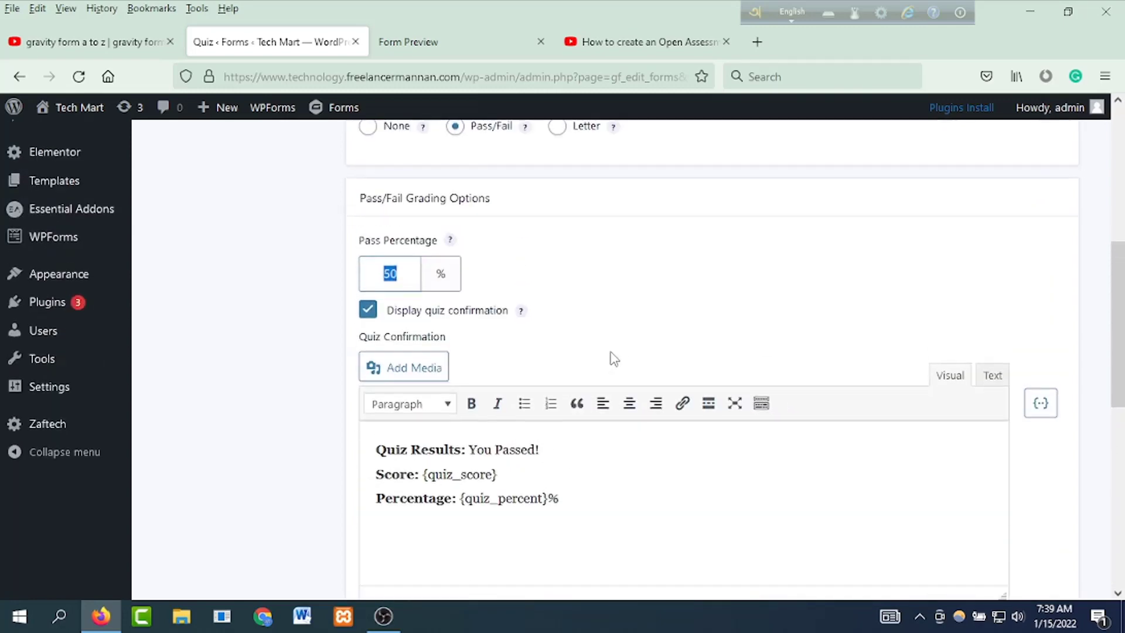
{"action": "scroll", "coordinate": [630, 360], "scroll_direction": "down", "scroll_amount": 10}
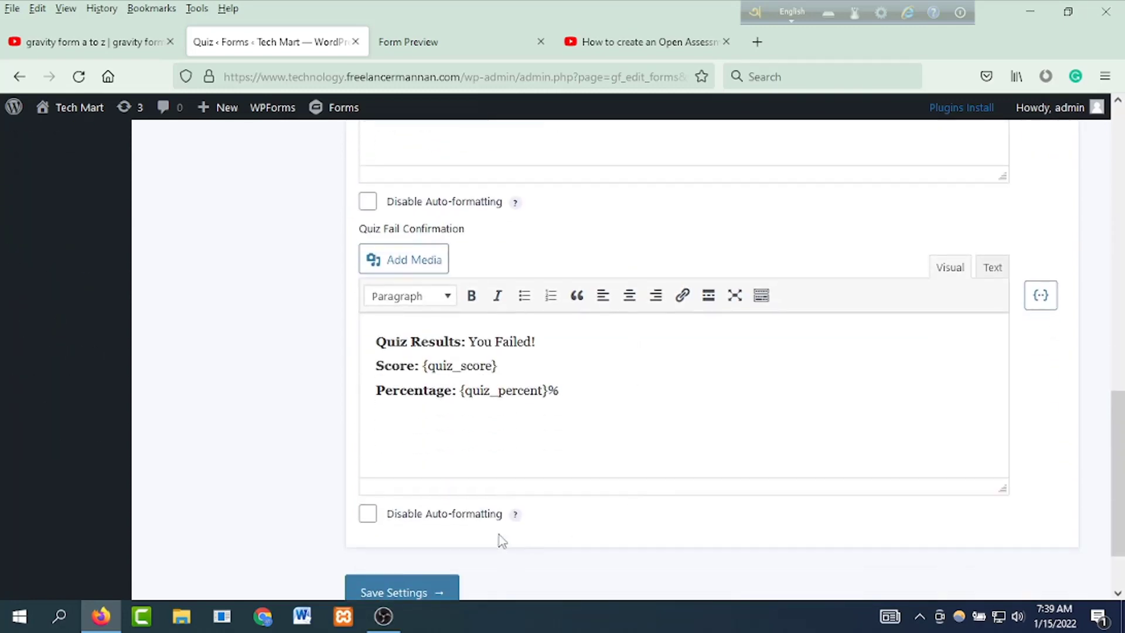
{"action": "left_click", "coordinate": [452, 511]}
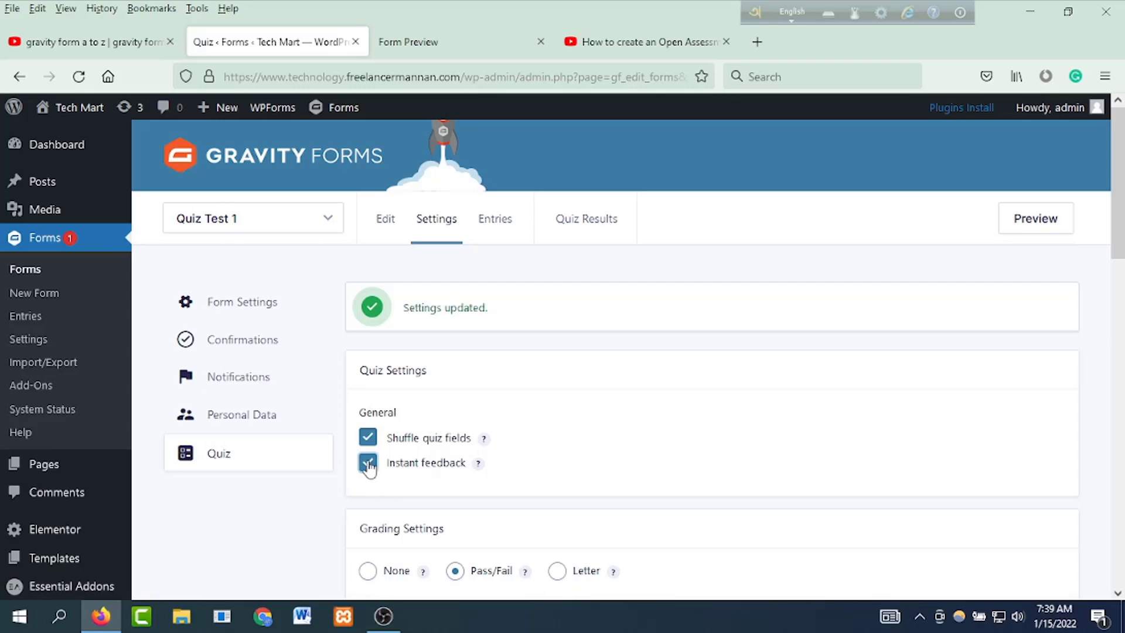
Step: Turn off Instant feedback and save the quiz settings again
{"action": "left_click", "coordinate": [367, 463]}
{"action": "scroll", "coordinate": [585, 457], "scroll_direction": "down", "scroll_amount": 15}
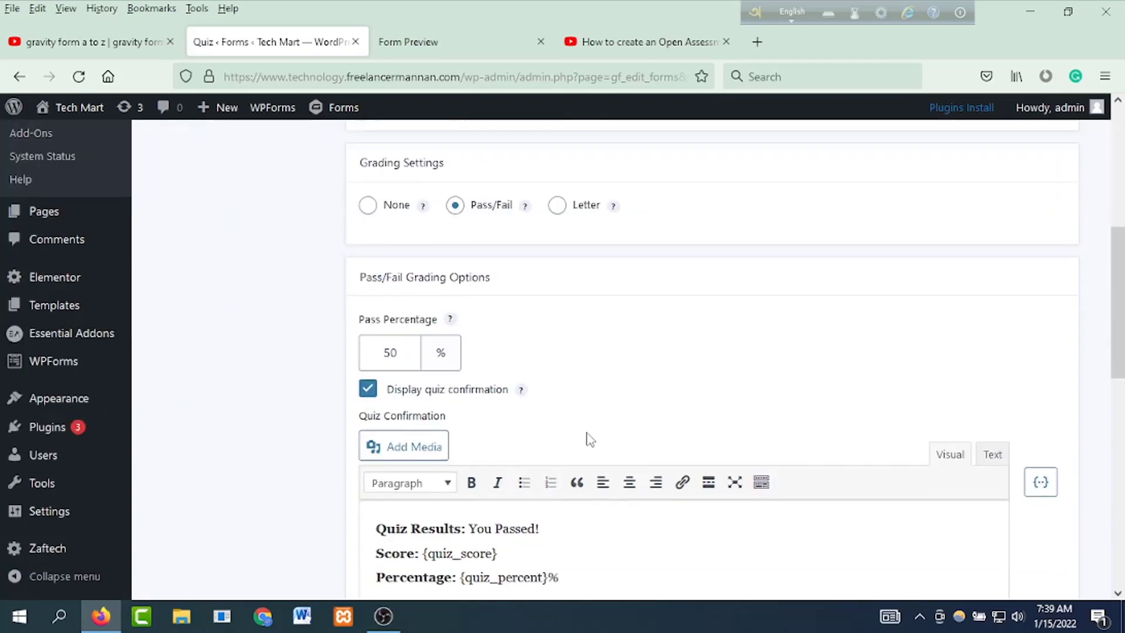
{"action": "left_click", "coordinate": [388, 506]}
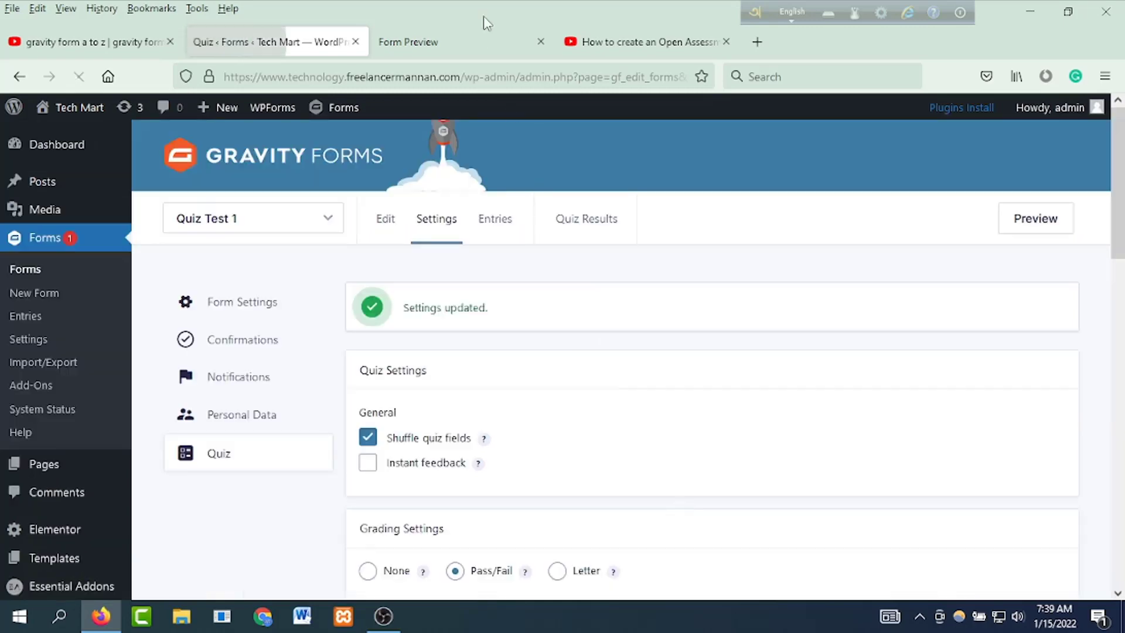
Step: Open the form preview in a new tab and fill in Personal Information with first name 'A'
{"action": "left_click", "coordinate": [421, 42]}
{"action": "left_click", "coordinate": [265, 42]}
{"action": "right_click", "coordinate": [1004, 222]}
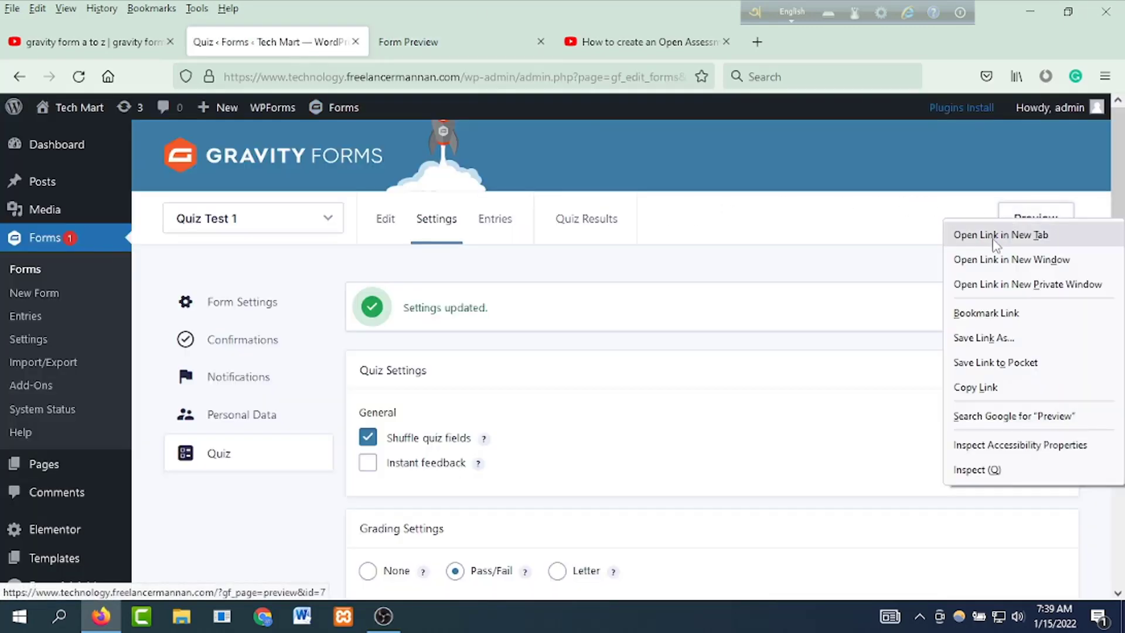
{"action": "left_click", "coordinate": [1000, 234]}
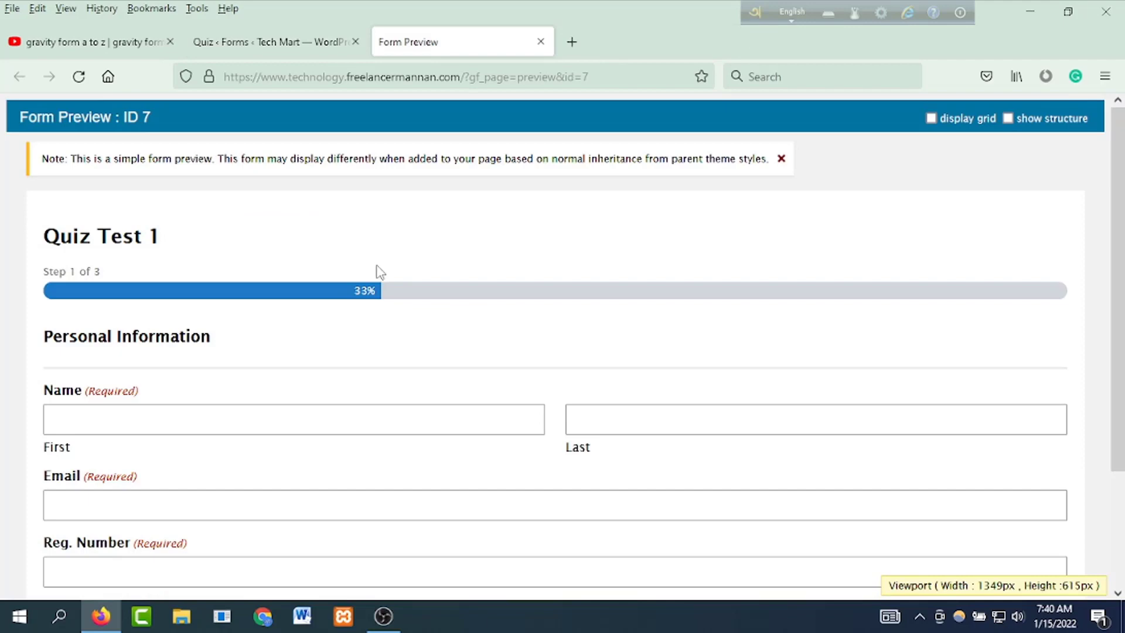
{"action": "scroll", "coordinate": [380, 272], "scroll_direction": "down", "scroll_amount": 3}
{"action": "left_click", "coordinate": [193, 274]}
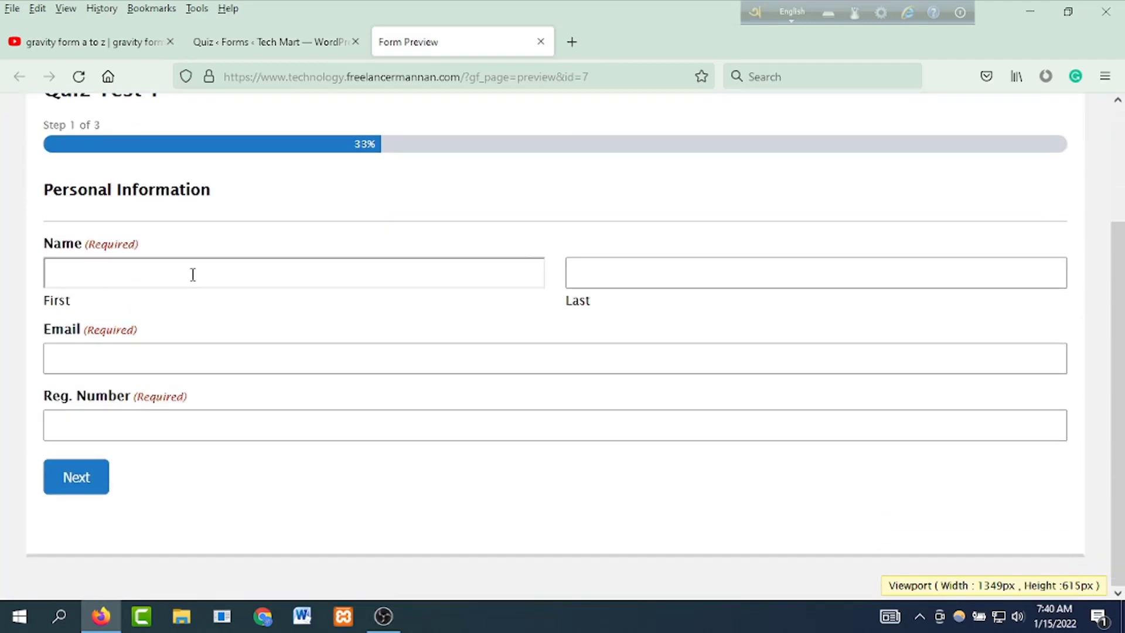
{"action": "type", "text": "A"}
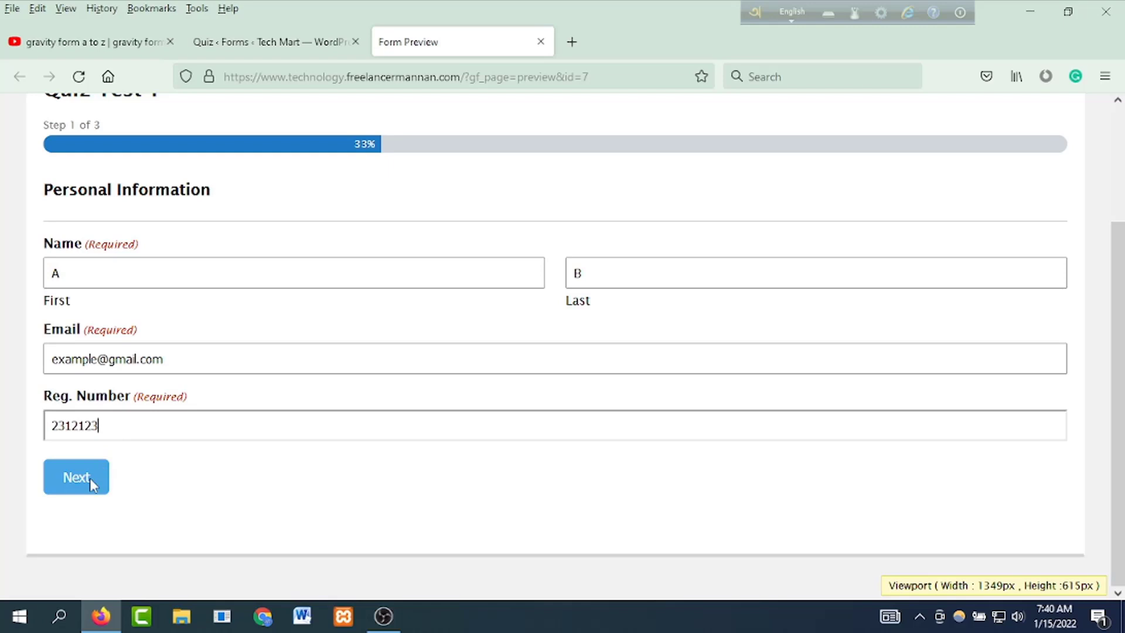
{"action": "left_click", "coordinate": [90, 477]}
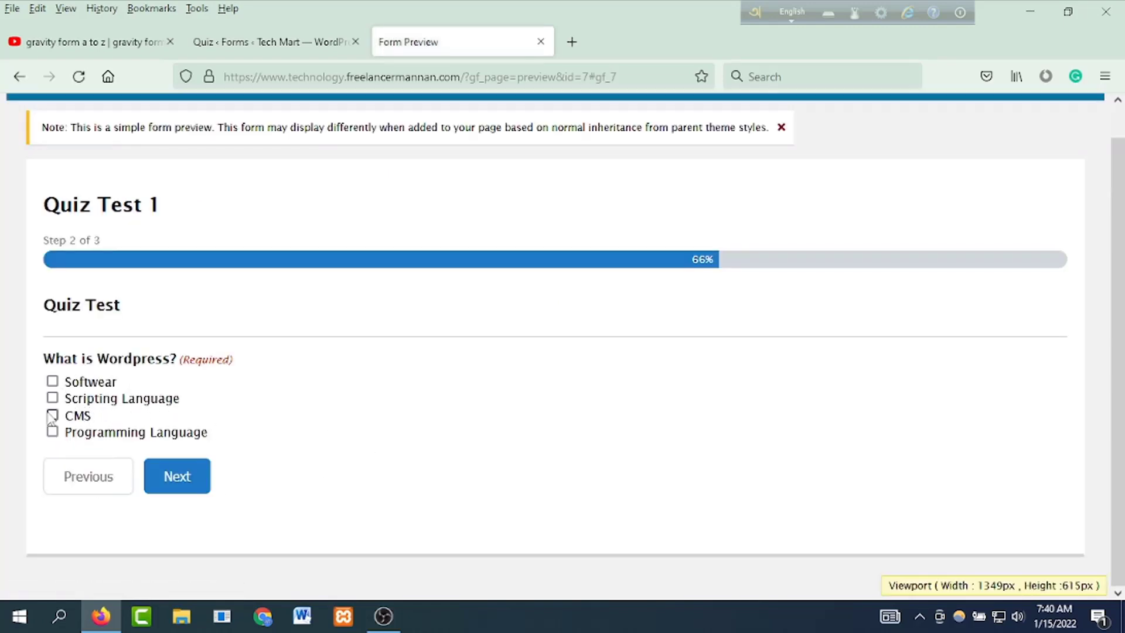
Step: Answer CMS and Programming Language and submit, getting 'You Passed!' with score 20 at 100%
{"action": "left_click", "coordinate": [52, 415]}
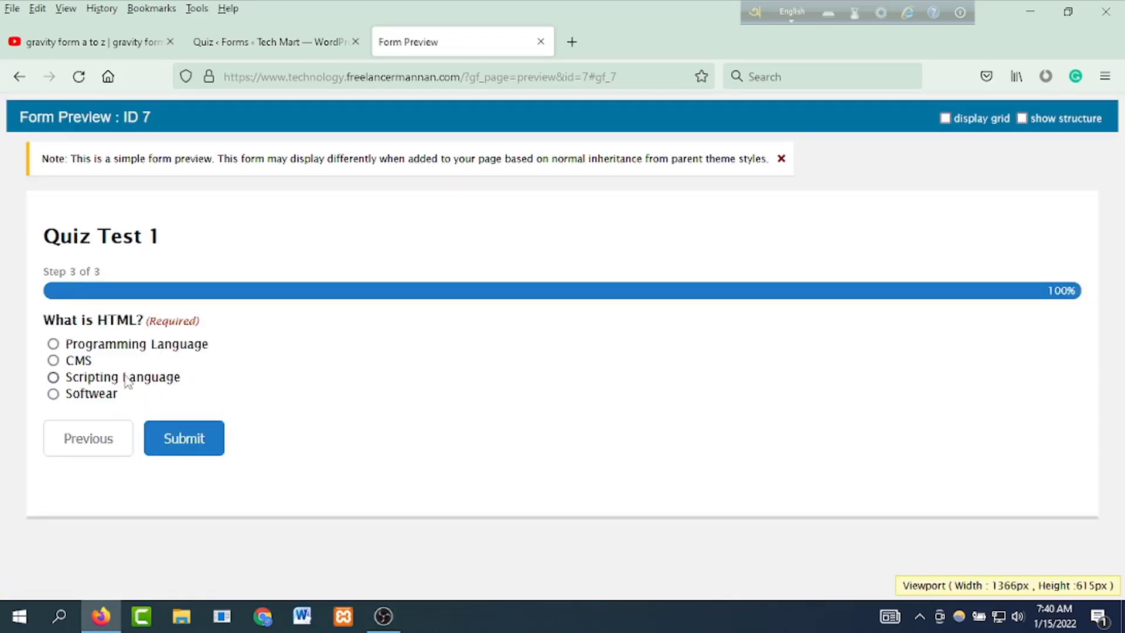
{"action": "left_click", "coordinate": [52, 345]}
{"action": "left_click", "coordinate": [199, 444]}
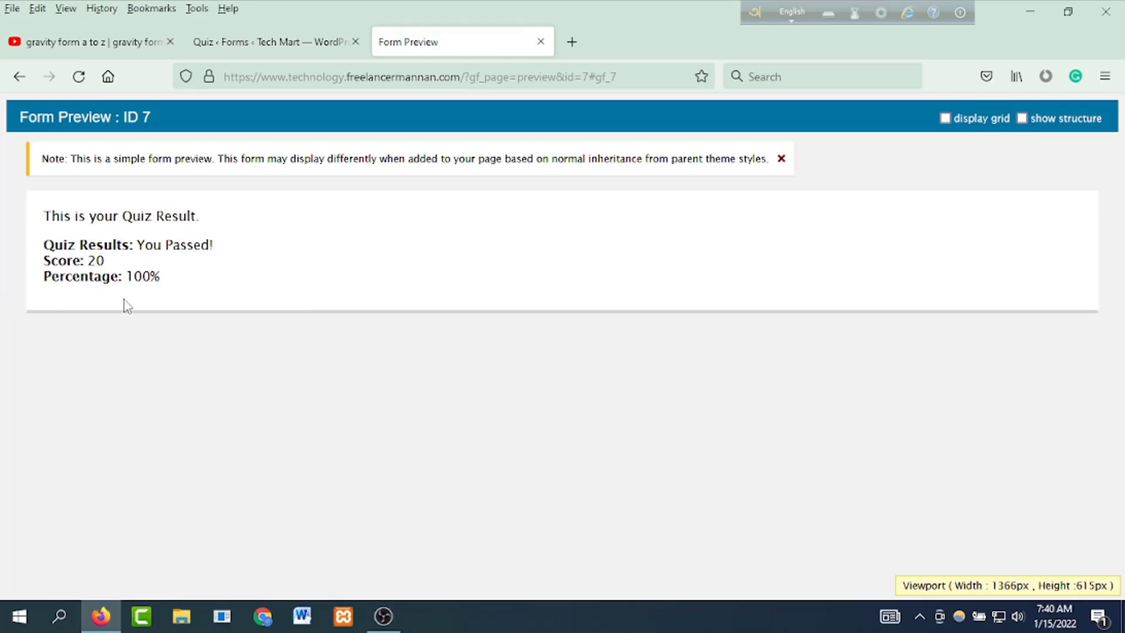
Step: Review the quiz result and return to the Quiz settings page
{"action": "left_click", "coordinate": [275, 42]}
{"action": "left_click", "coordinate": [426, 37]}
{"action": "left_click", "coordinate": [287, 41]}
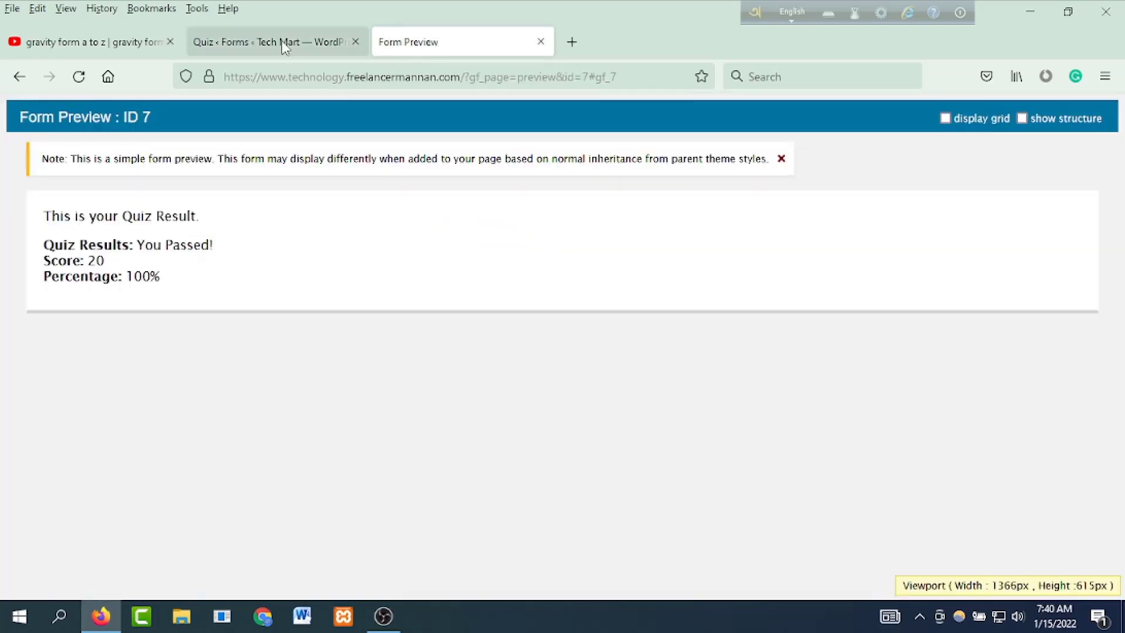
{"action": "left_click", "coordinate": [325, 218]}
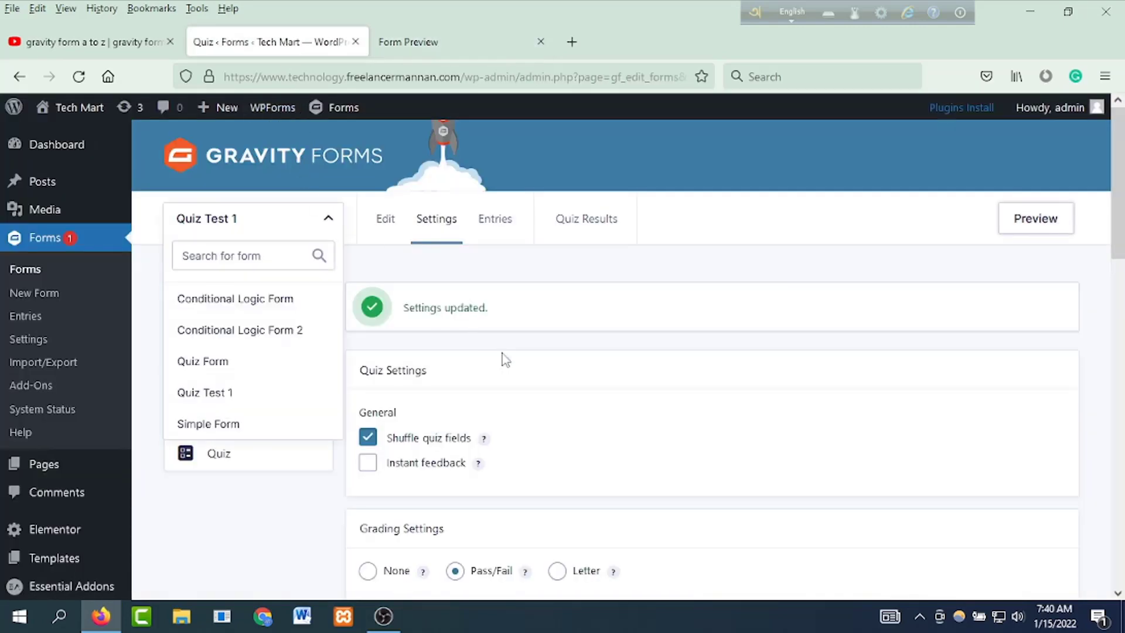
{"action": "left_click", "coordinate": [295, 516]}
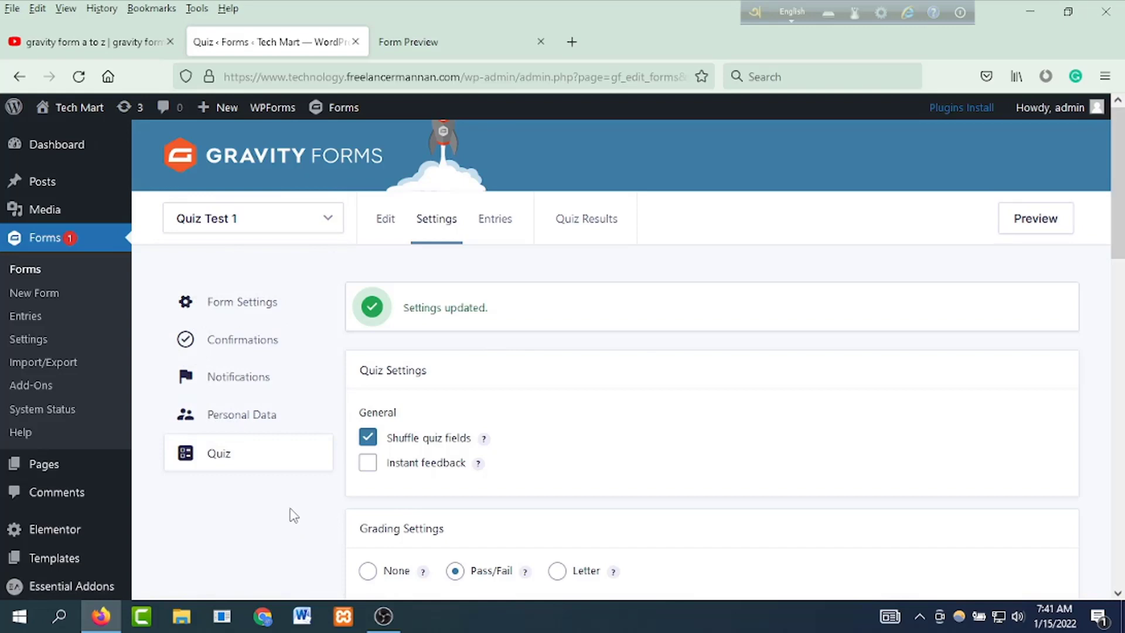